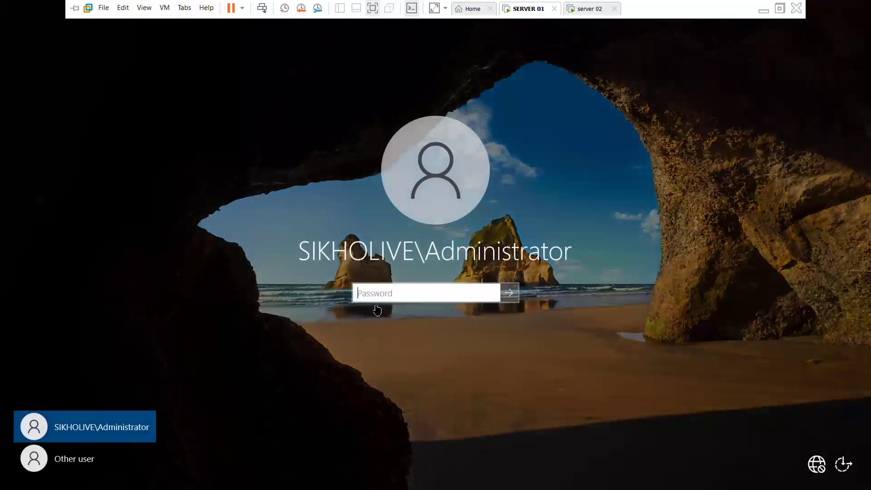
Step: Sign in to SERVER 01 with the administrator password
click(376, 293)
text(****)
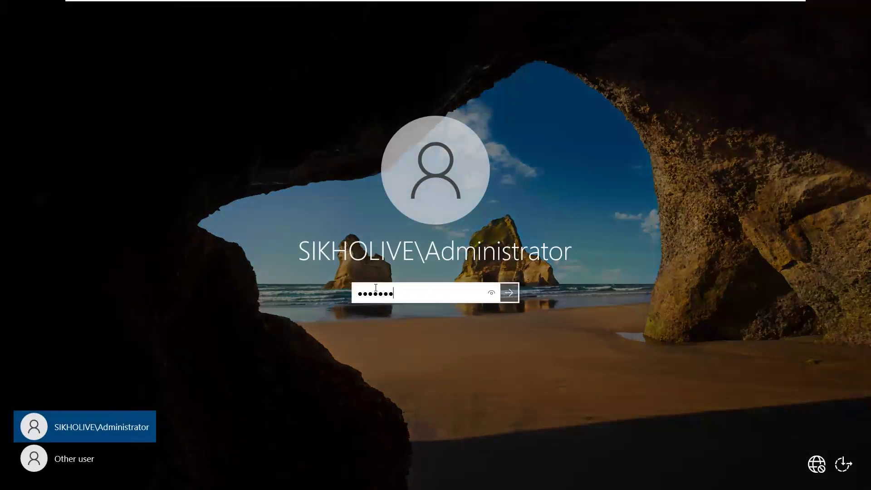
key(Return)
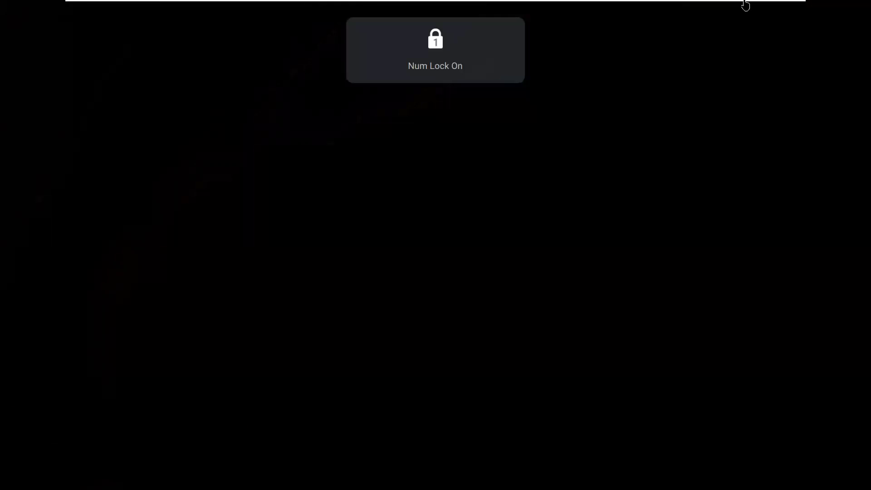
Step: Toggle VMware full screen off and back on, then switch to the server 02 machine
click(780, 4)
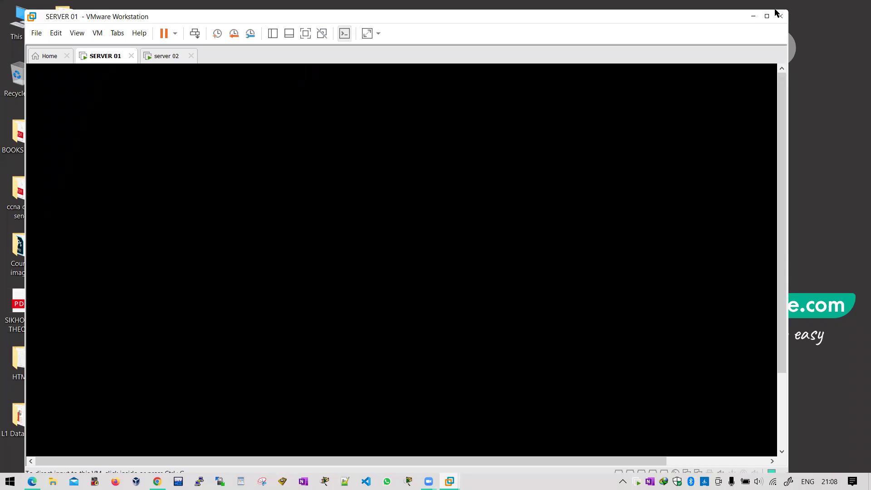
key(ctrl+alt+Return)
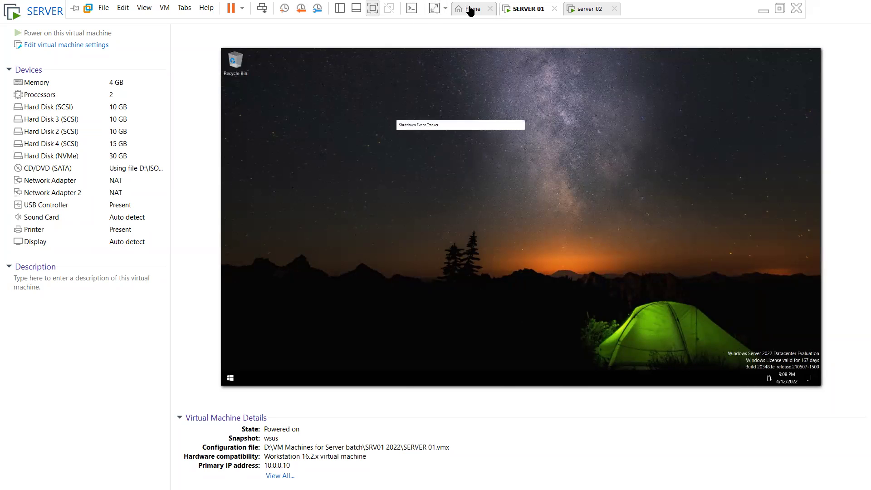
click(481, 10)
click(513, 13)
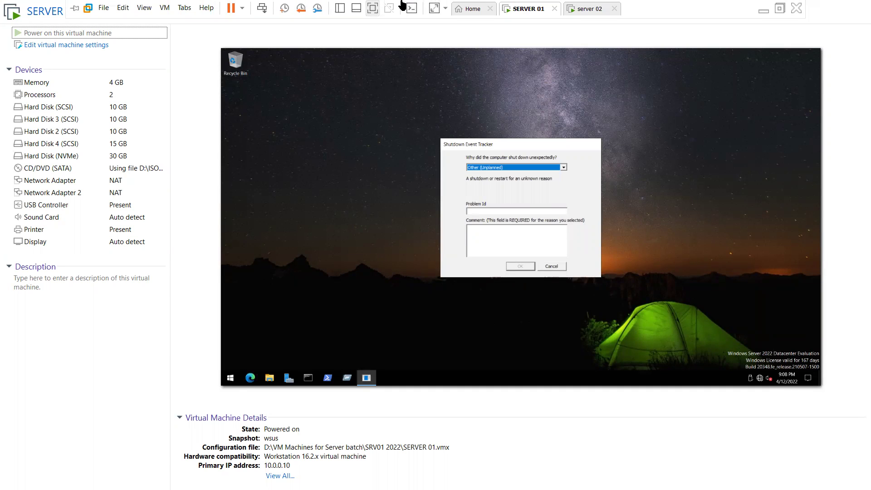
click(373, 9)
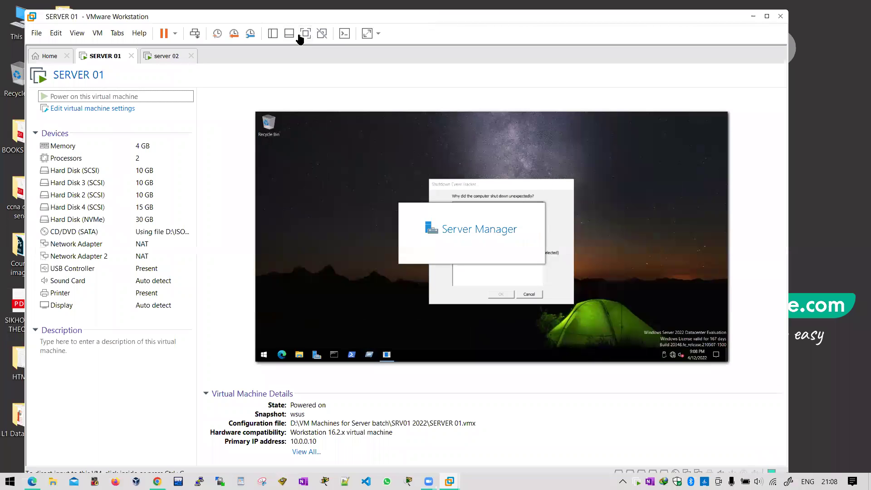
click(305, 34)
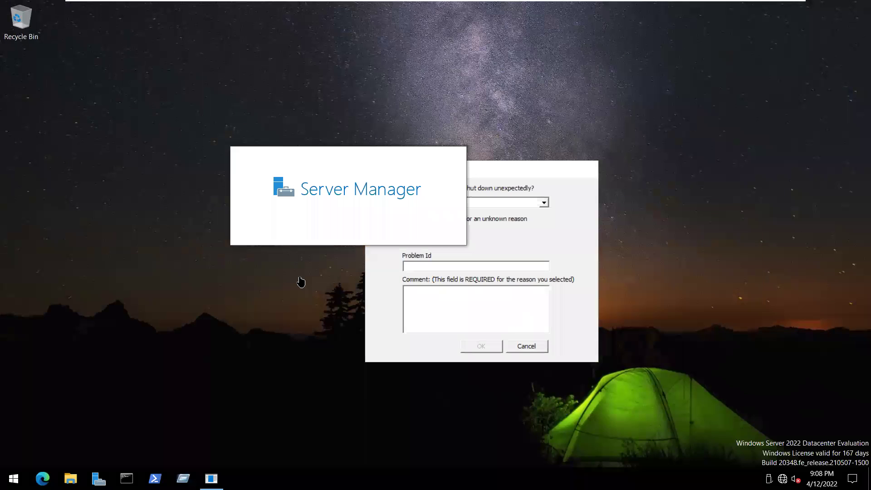
mouse_move(535, 13)
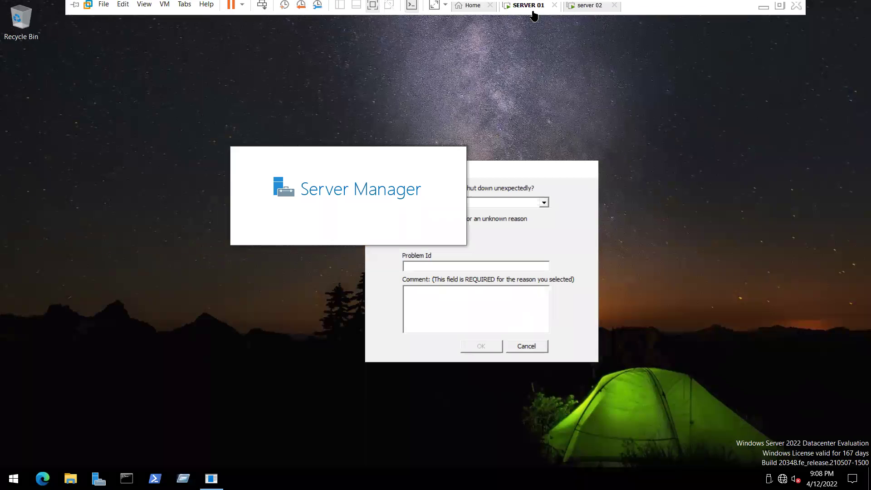
click(589, 9)
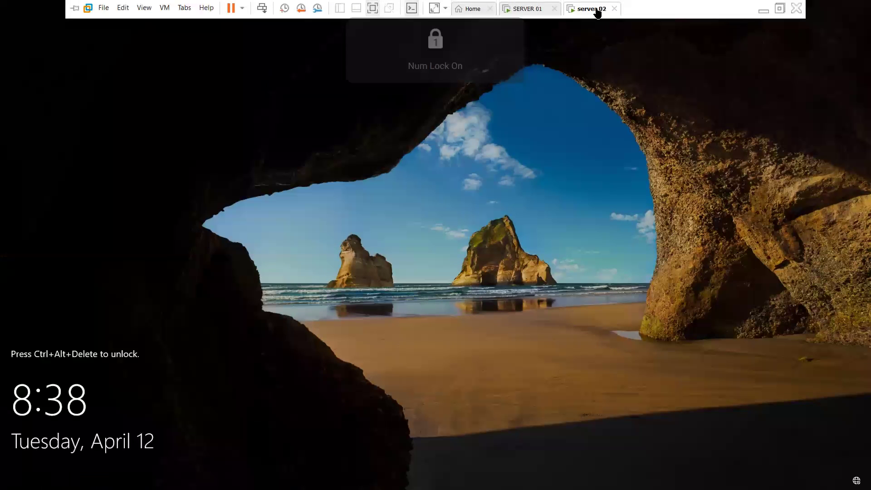
Step: Send Ctrl+Alt+Del to server 02 and sign in with the administrator password
right_click(590, 10)
click(622, 69)
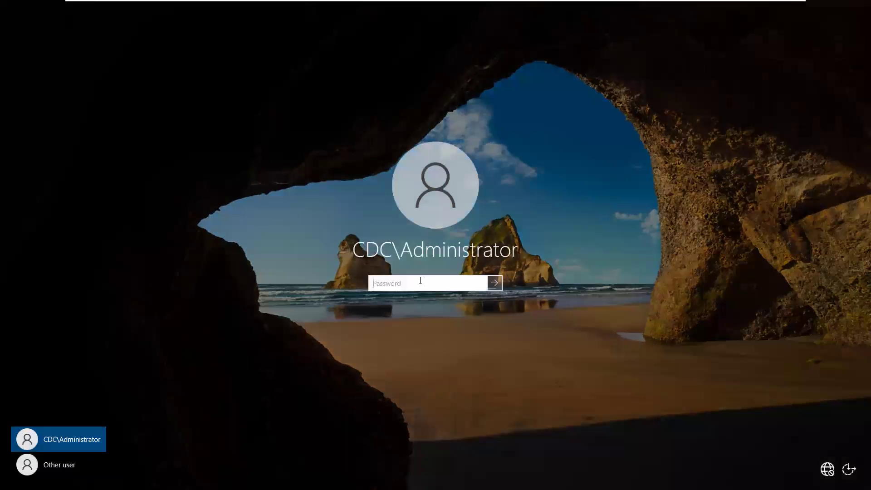
text(•••••••••)
key(Return)
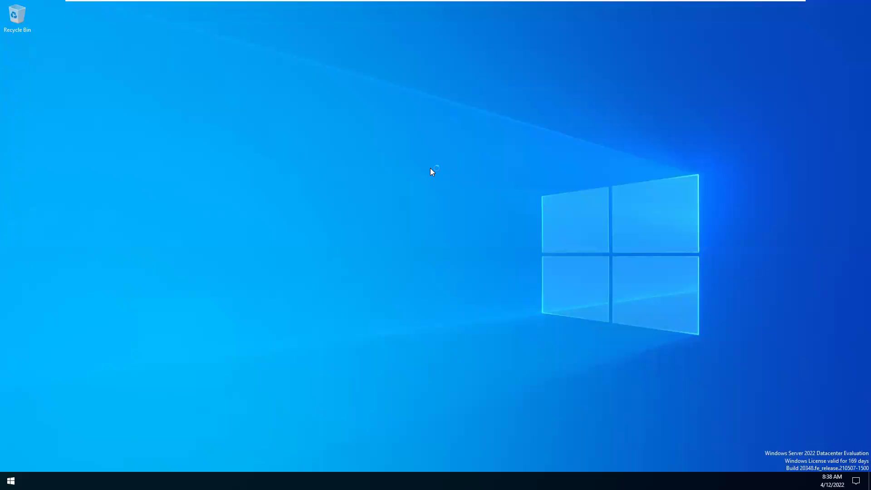
Step: Dismiss the unexpected shutdown dialog, refresh the desktop and minimize Server Manager
right_click(437, 235)
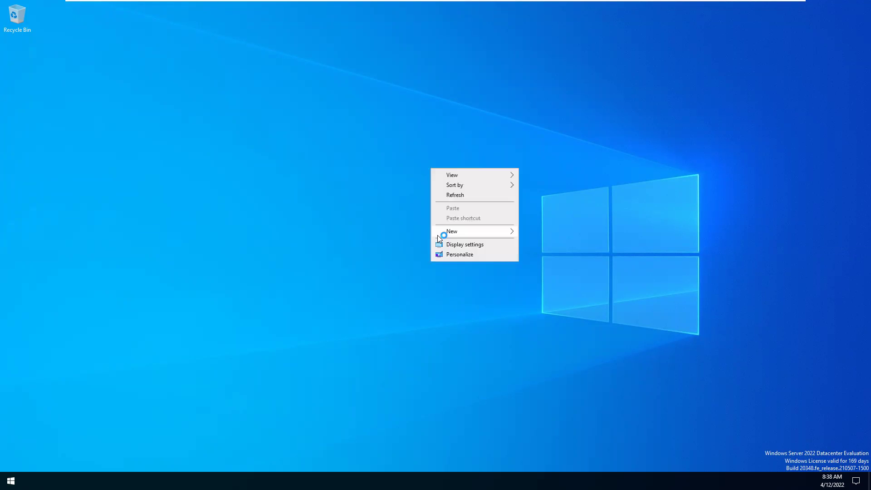
click(454, 196)
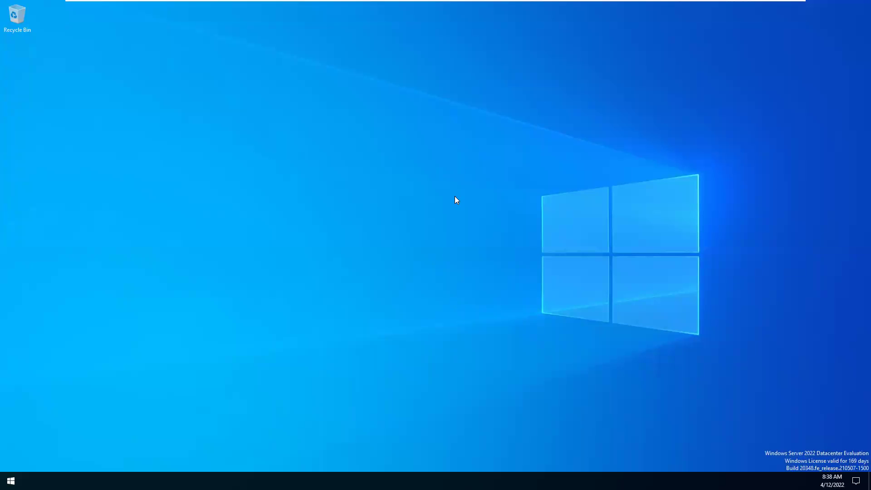
right_click(443, 125)
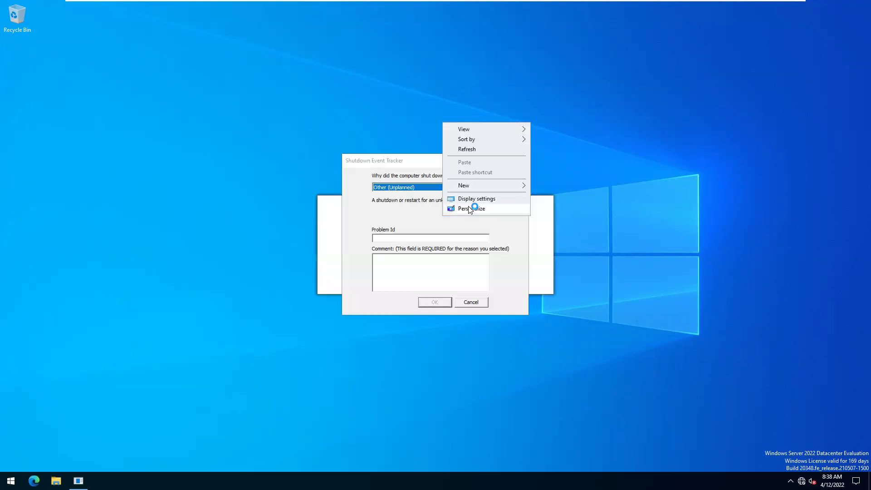
click(469, 304)
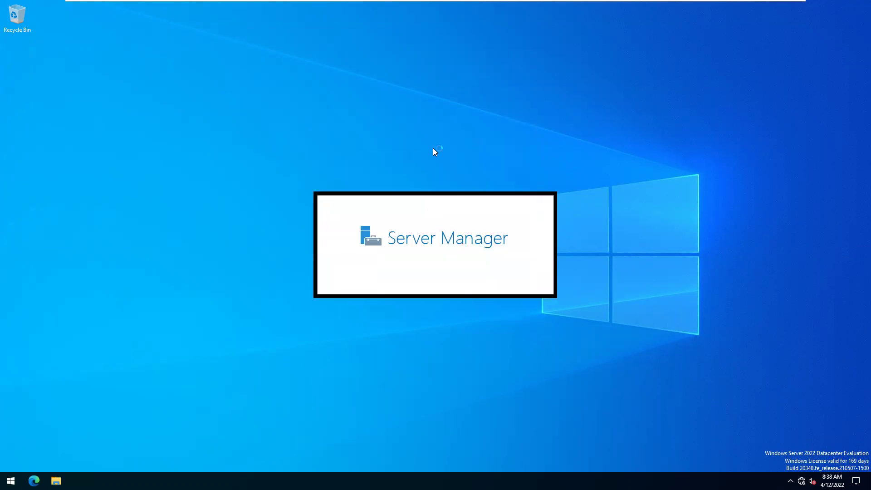
right_click(433, 148)
click(454, 172)
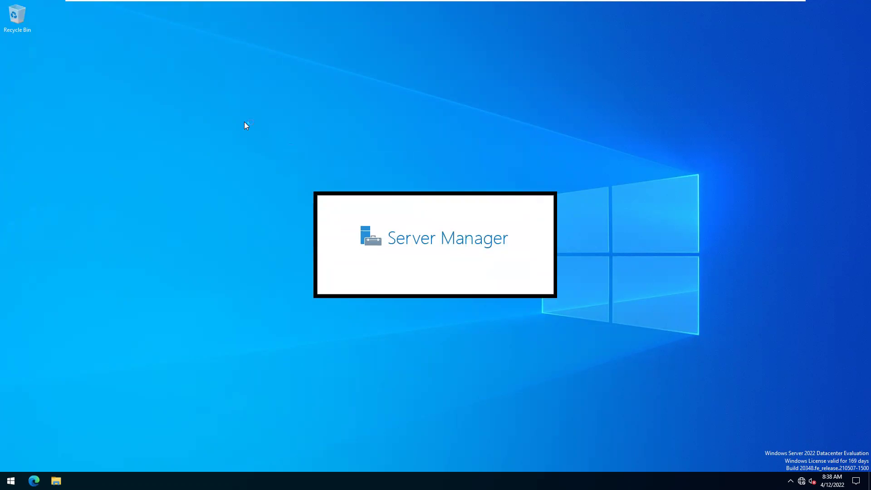
right_click(315, 113)
click(342, 140)
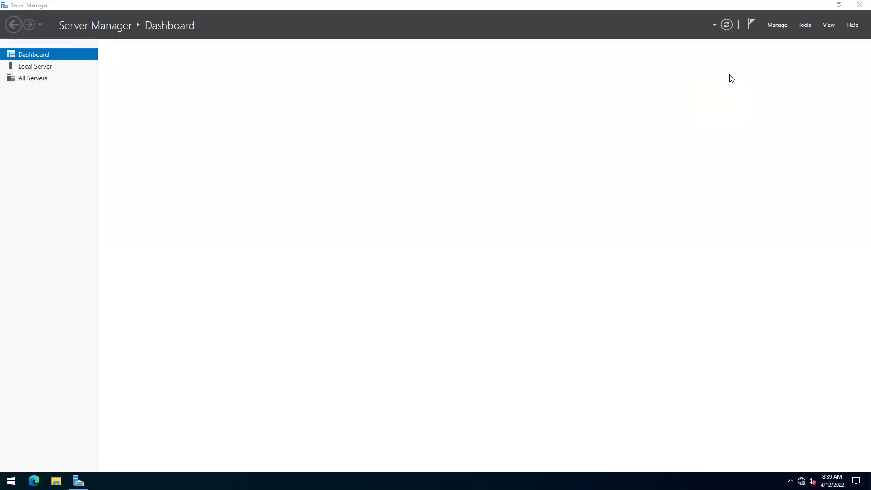
click(818, 5)
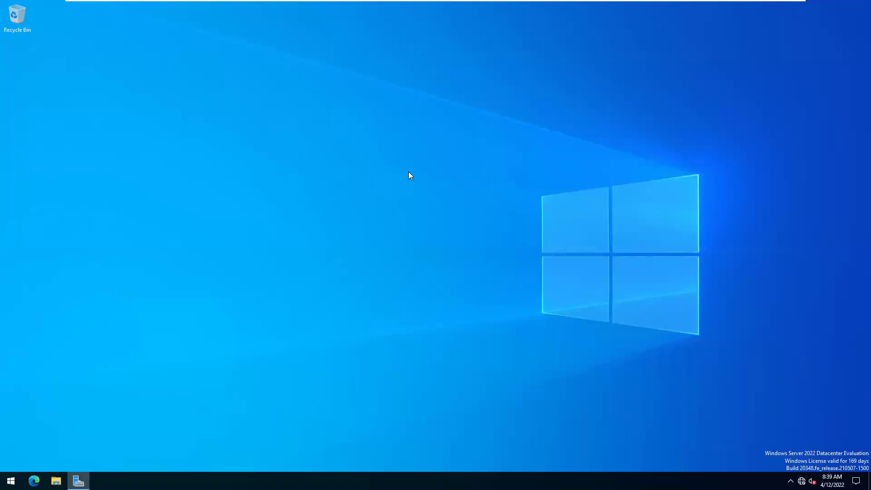
Step: Set the night-sky tent picture as wallpaper via Personalize, then restore Server Manager
right_click(402, 234)
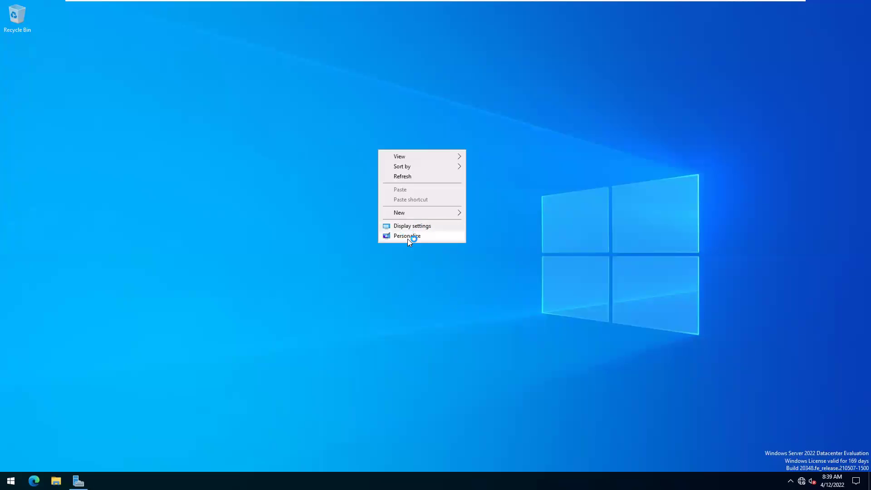
click(434, 227)
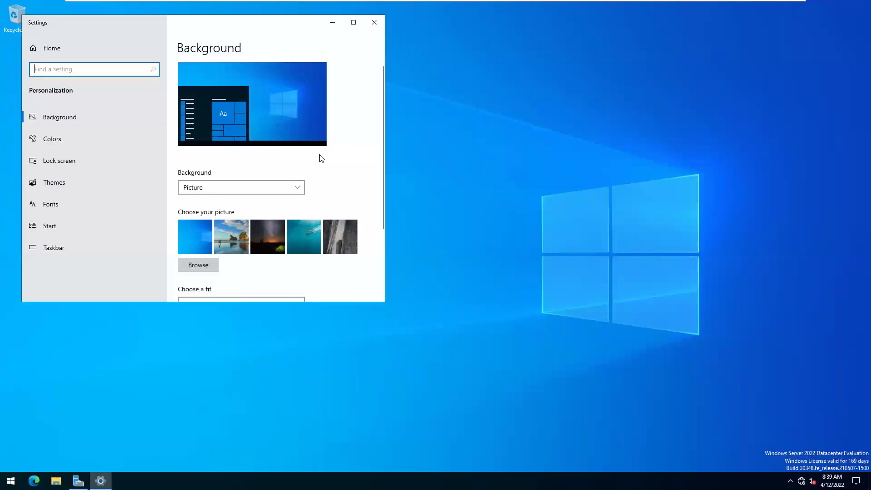
click(277, 235)
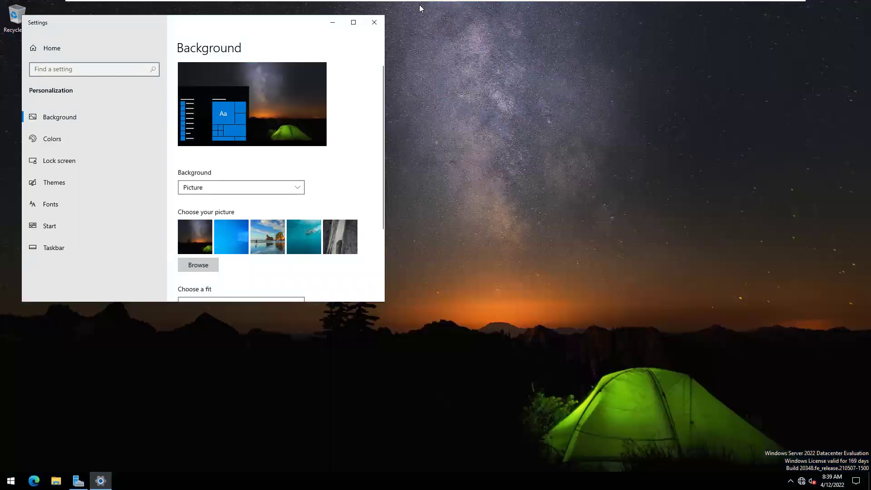
click(375, 23)
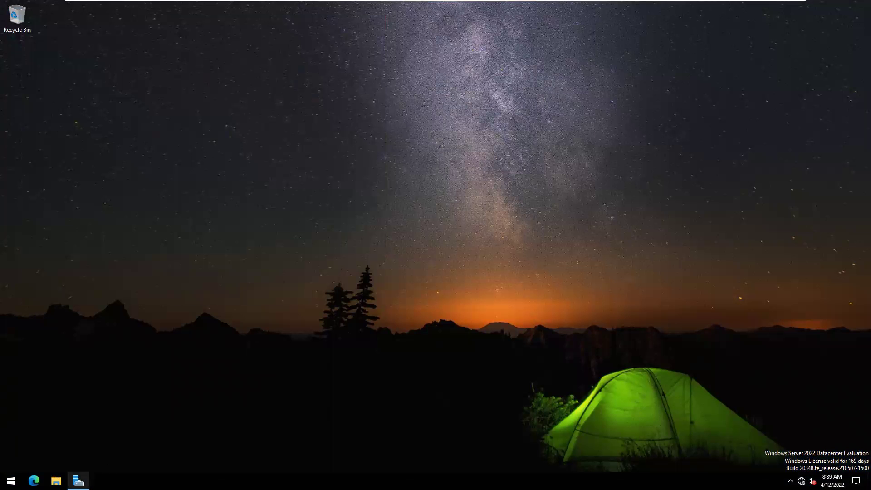
click(78, 481)
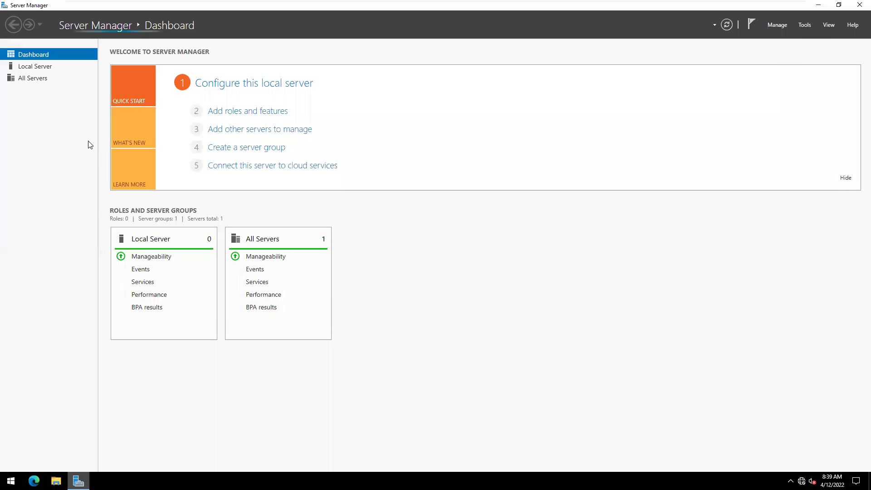
Step: Open the Local Server page and ping 10.0.0.10 from the Run dialog
click(37, 69)
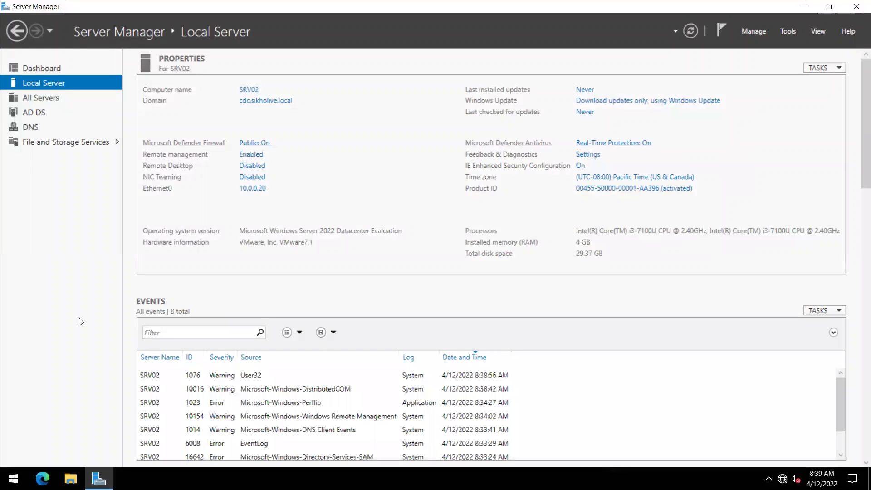
key(super+r)
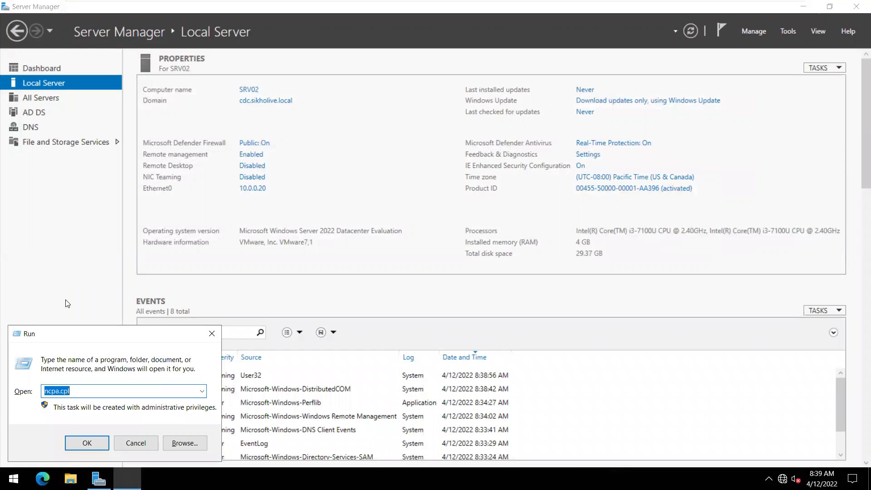
text(ping)
key(Down)
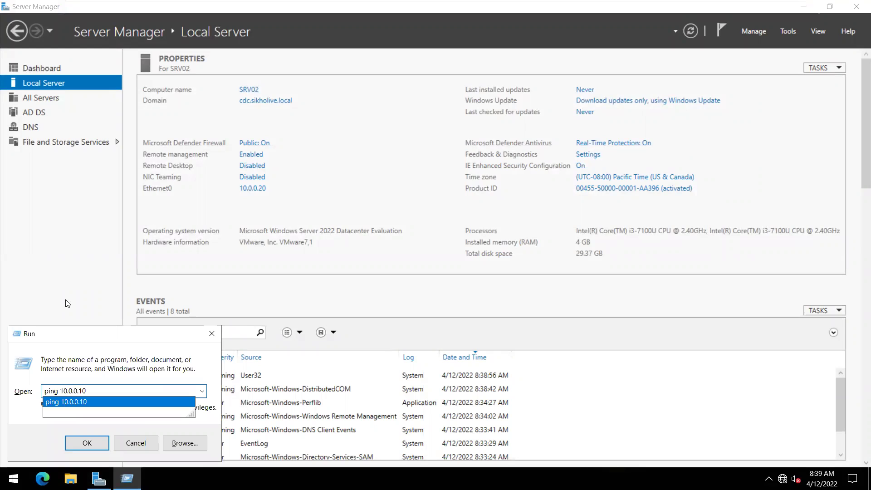
key(Escape)
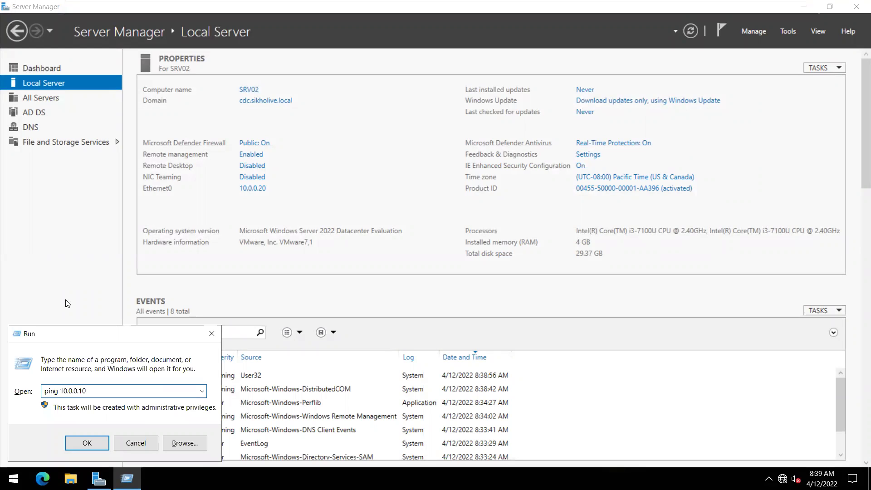
key(Return)
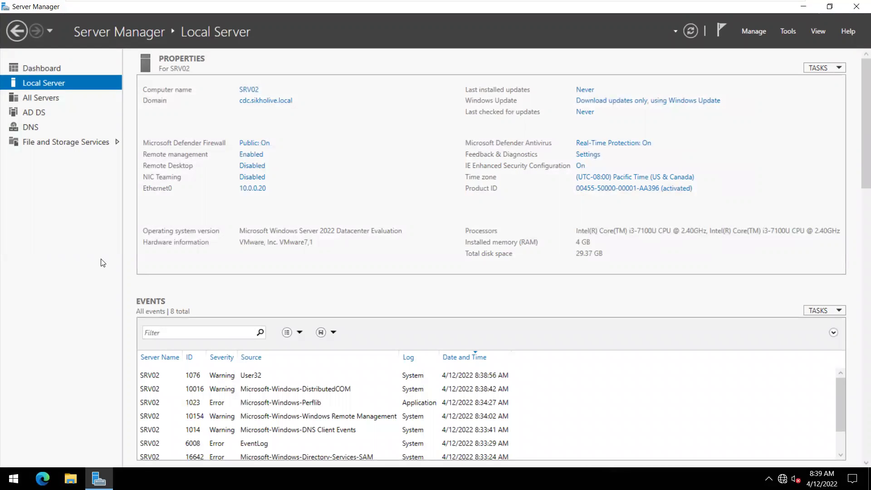
Step: Launch Disk Management with diskmgmt.msc
key(super+r)
text(d)
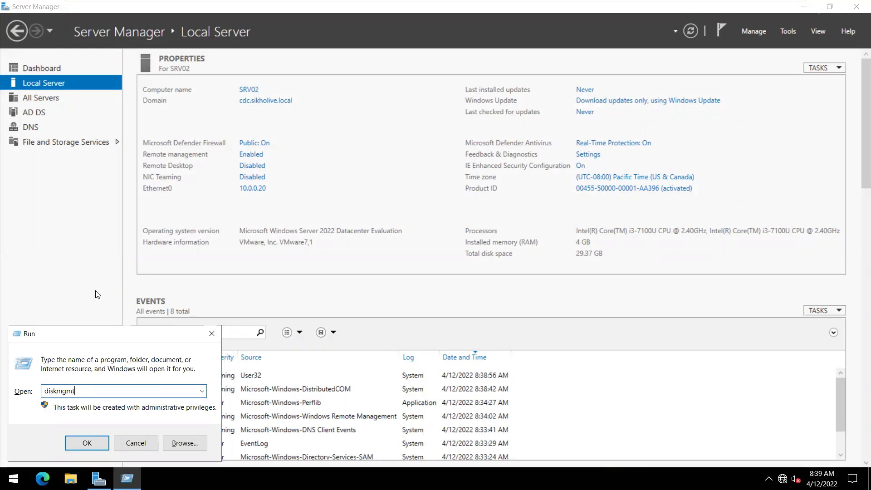
text(iskmgmt.msc)
key(Return)
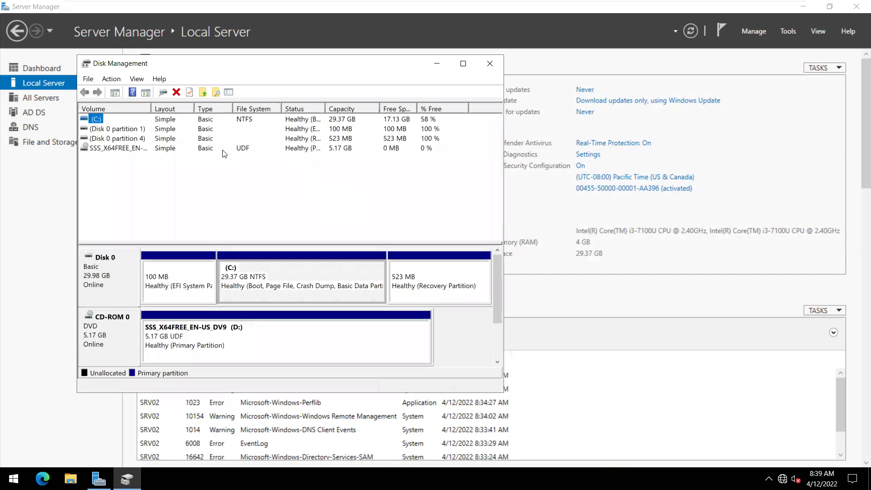
Step: Maximize Disk Management and check Disk 0's EFI, C:, Recovery partitions and CD-ROM D:
click(804, 7)
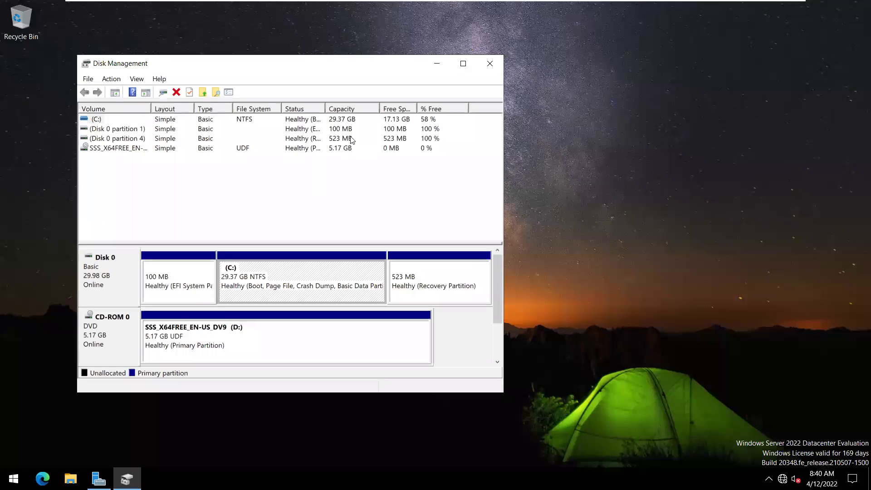
click(464, 63)
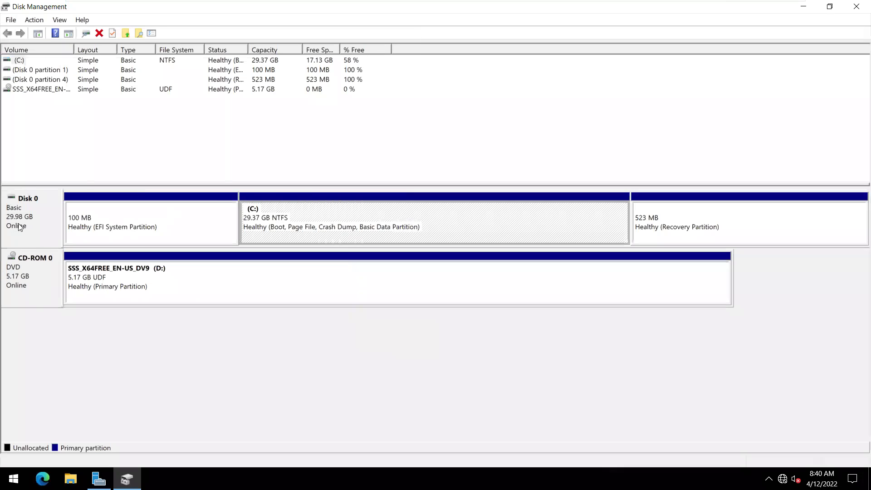
click(191, 225)
click(349, 225)
click(687, 223)
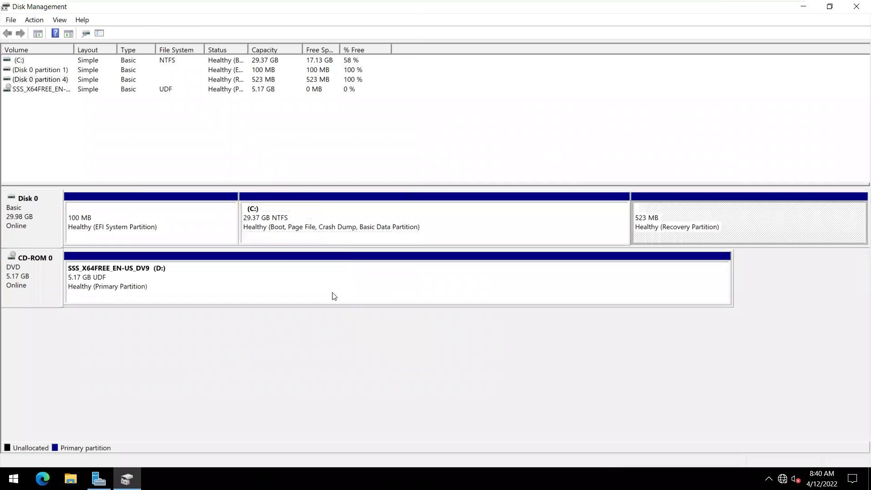
click(332, 296)
mouse_move(515, 3)
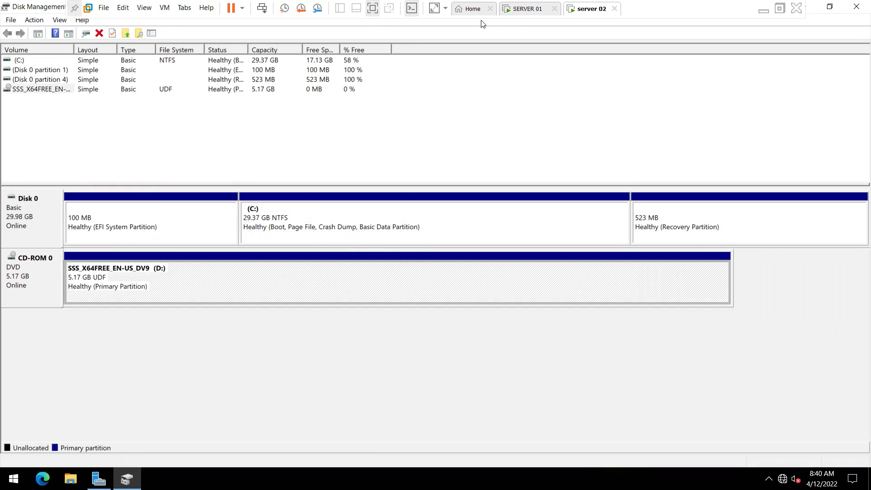
Step: Switch to SERVER 01, dismiss the shutdown reason prompt and open Local Server
click(527, 9)
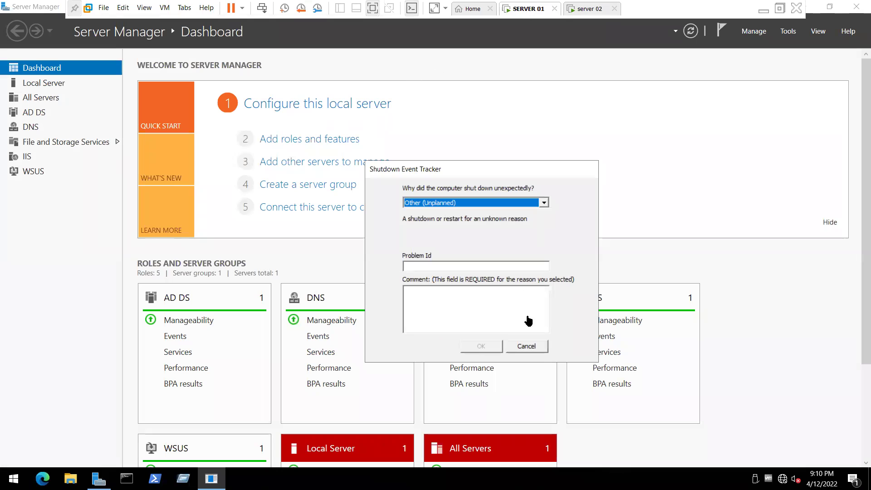
click(536, 348)
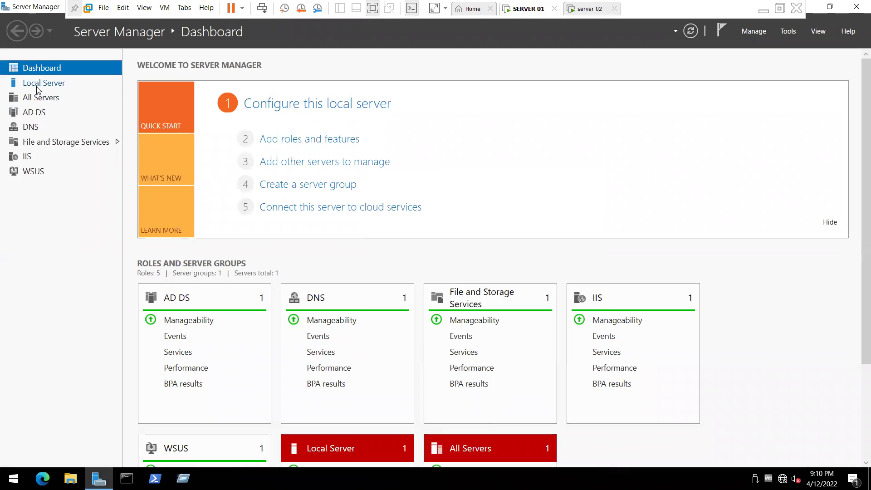
click(38, 89)
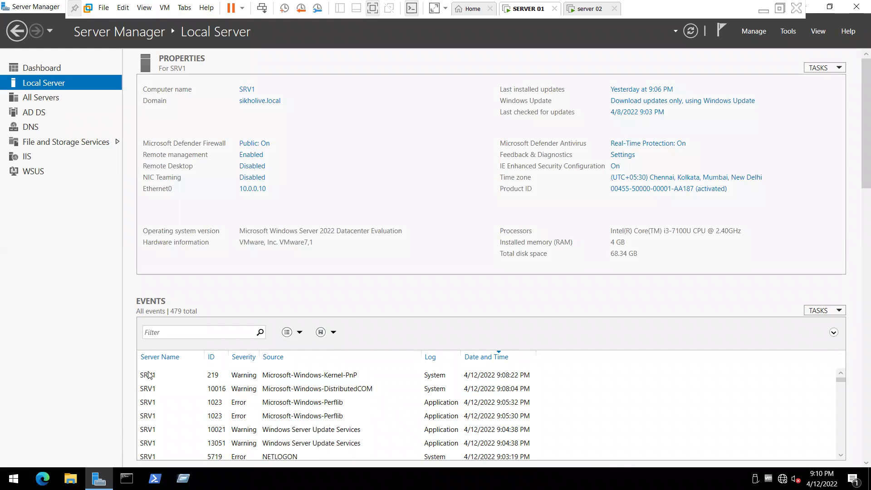
Step: On the Storage Pools page, detach the vhd1 virtual disk and confirm
click(55, 142)
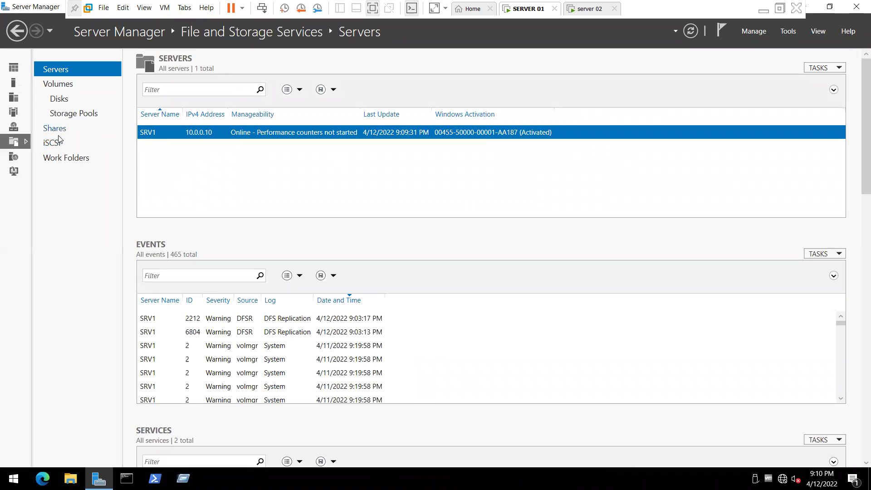
click(69, 115)
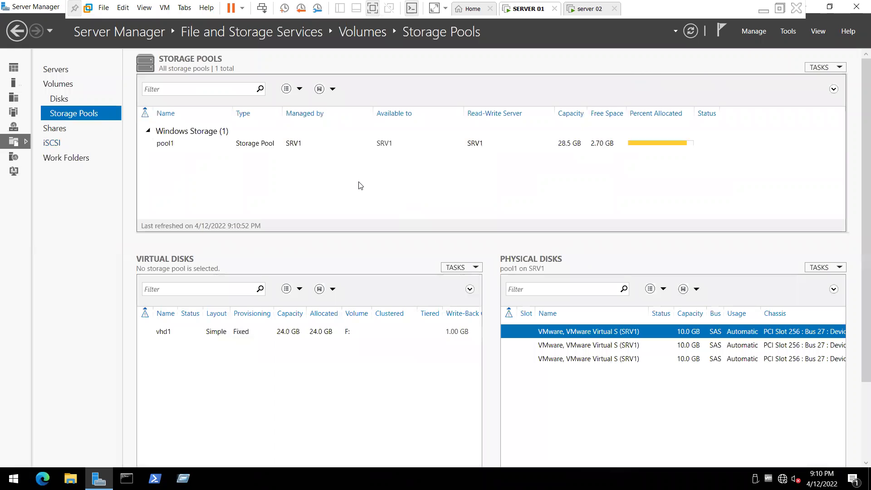
right_click(362, 339)
click(362, 372)
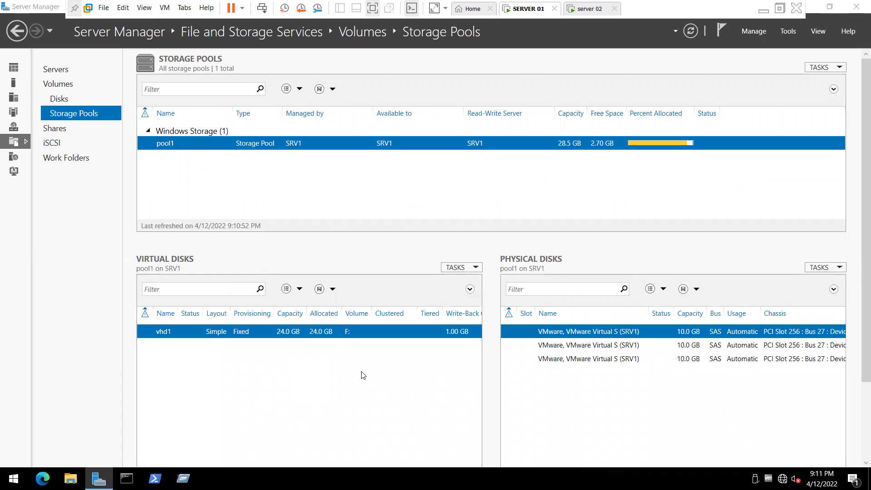
click(480, 282)
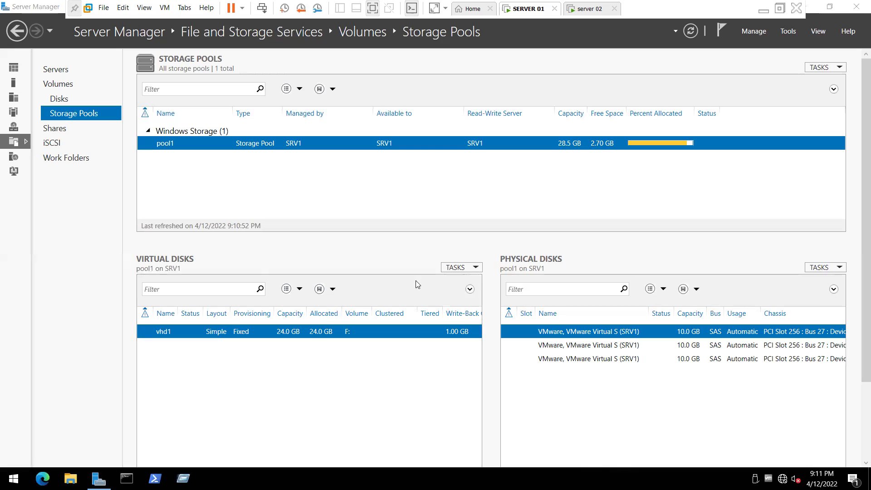
Step: Delete the vhd1 virtual disk, then start deleting the pool1 storage pool
right_click(325, 333)
click(360, 408)
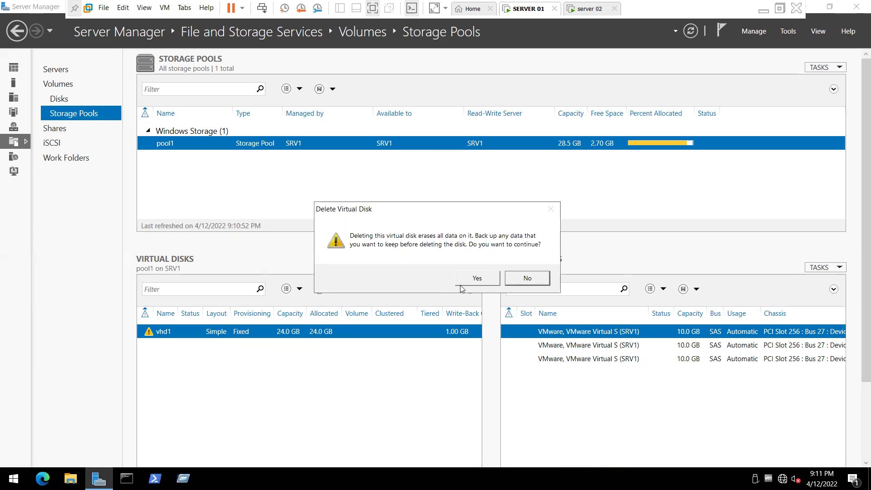
click(472, 282)
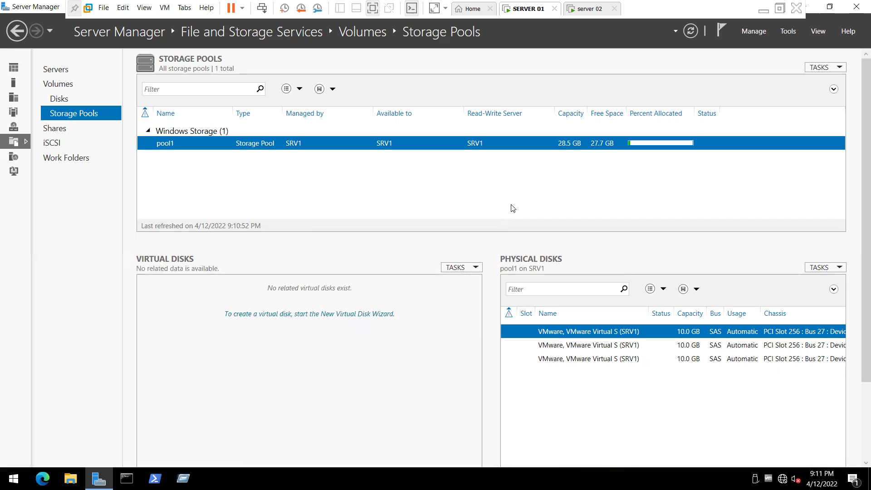
right_click(560, 144)
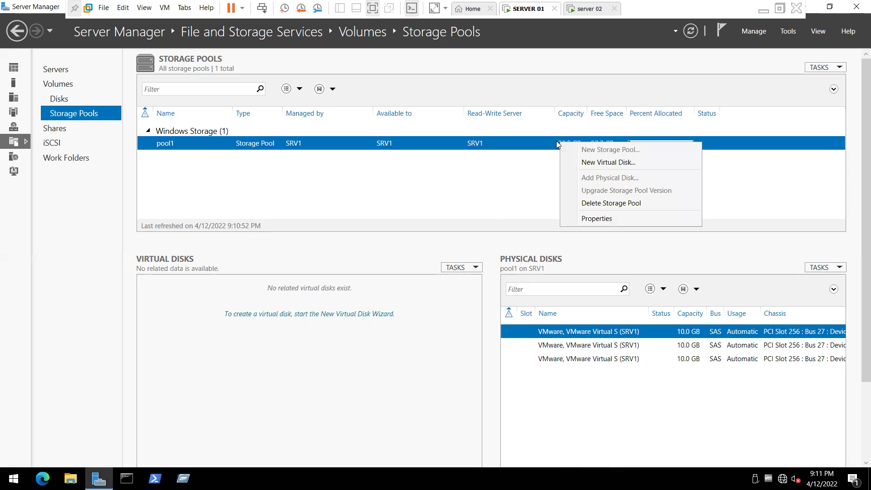
click(602, 203)
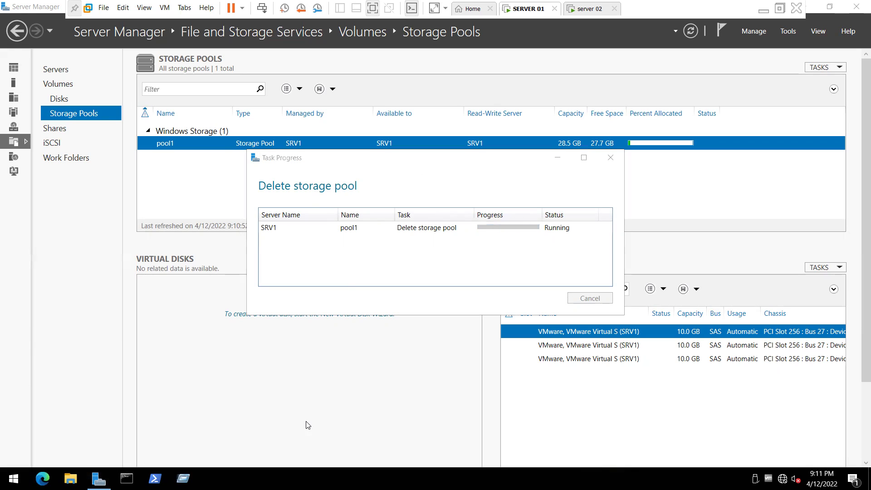
key(super+r)
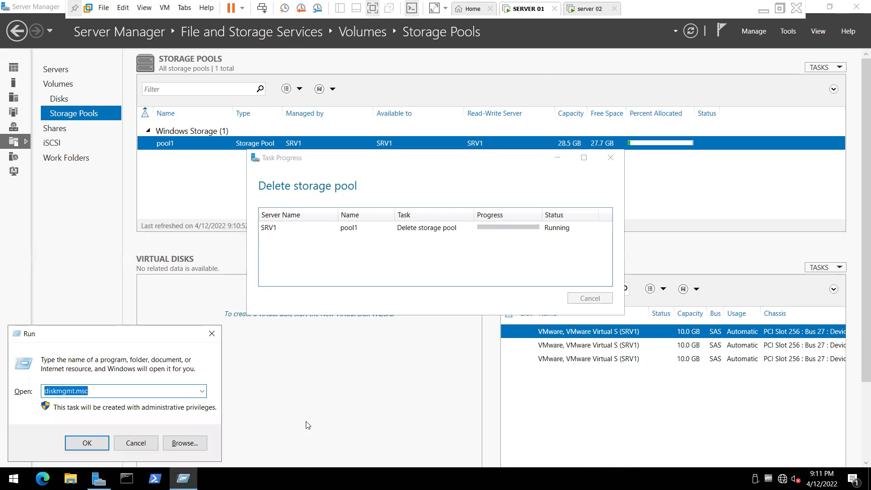
key(Return)
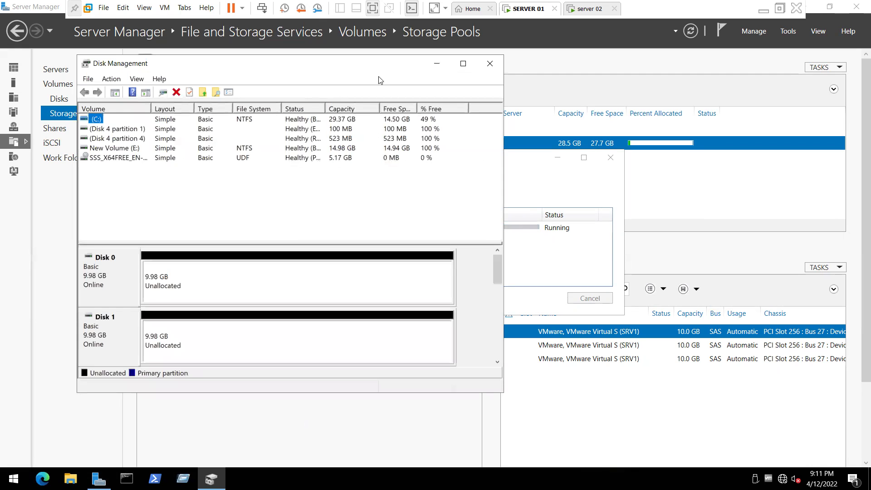
click(462, 64)
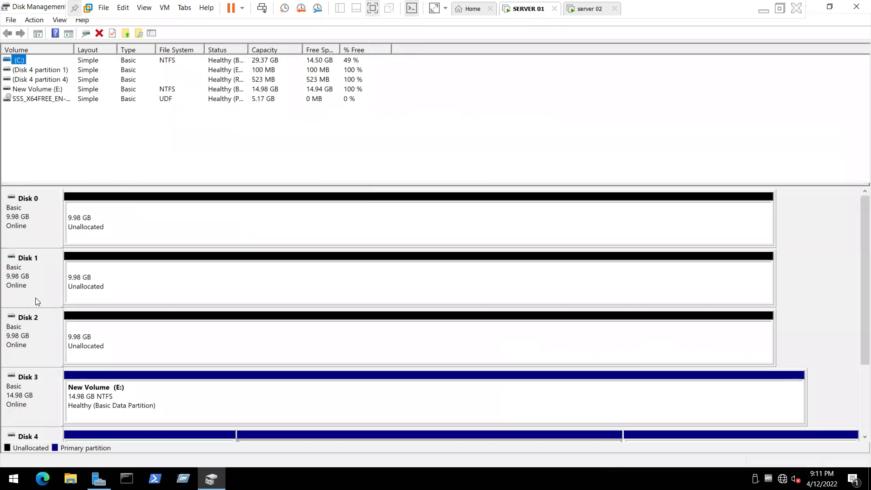
click(61, 320)
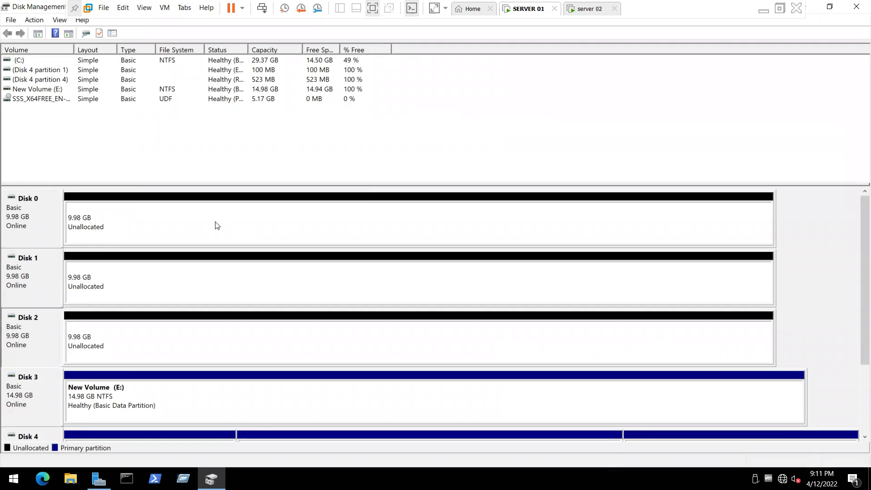
click(169, 220)
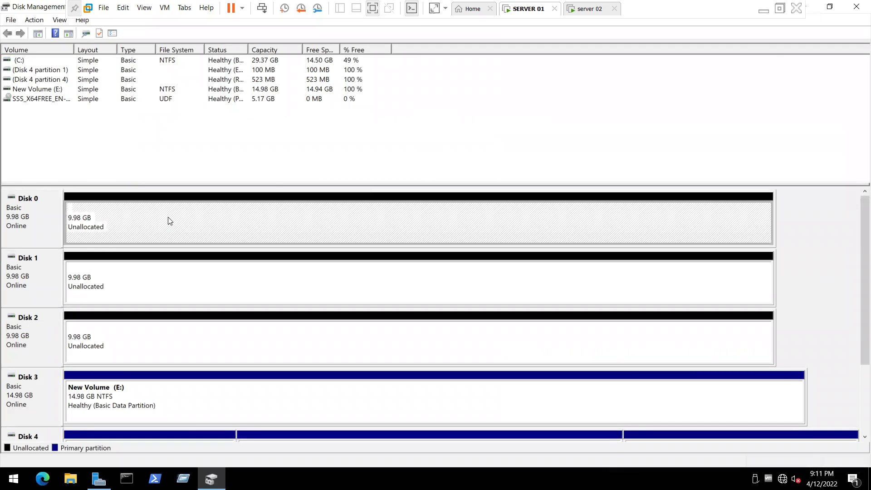
click(32, 203)
click(82, 217)
click(812, 6)
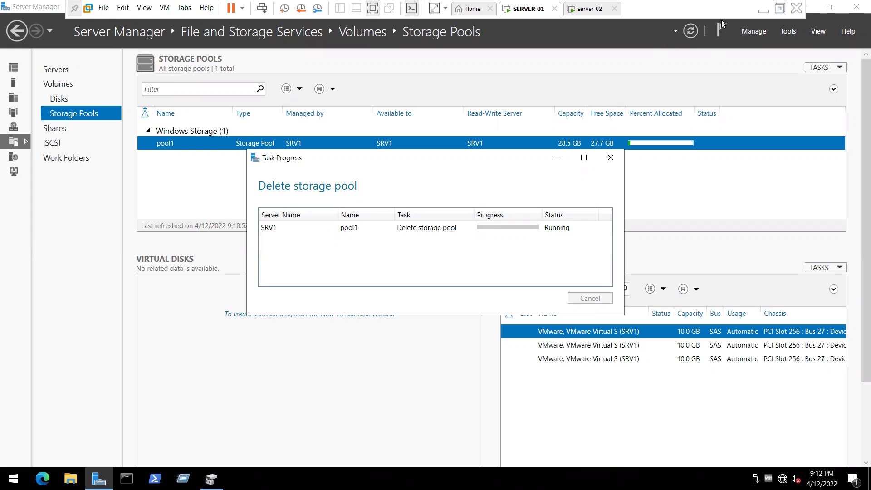
Step: Exit and re-enter VMware full screen, then switch to the server 02 machine
click(780, 8)
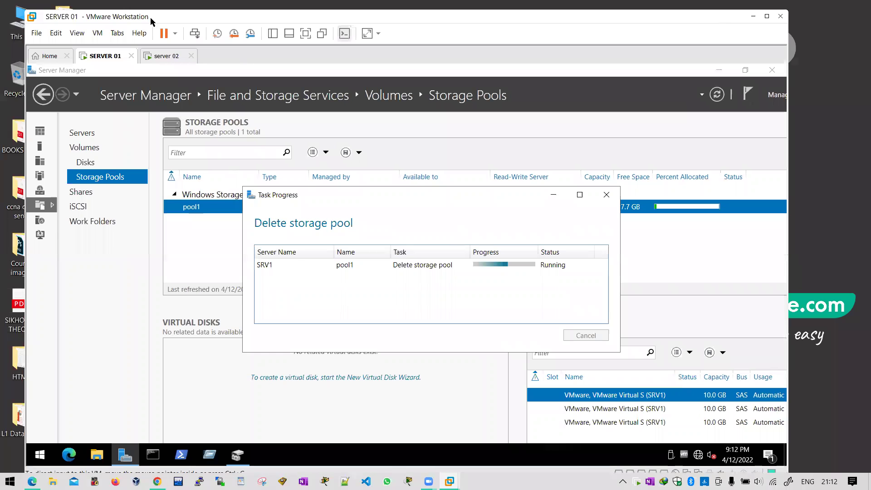
click(305, 33)
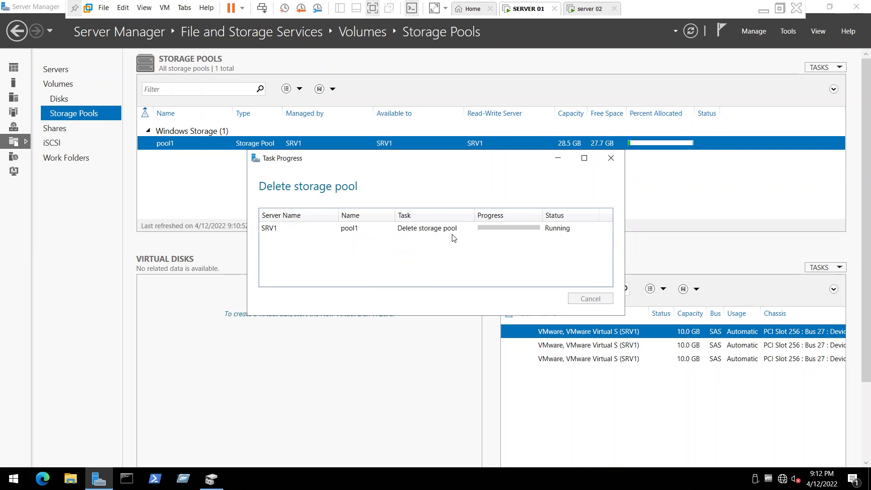
click(589, 8)
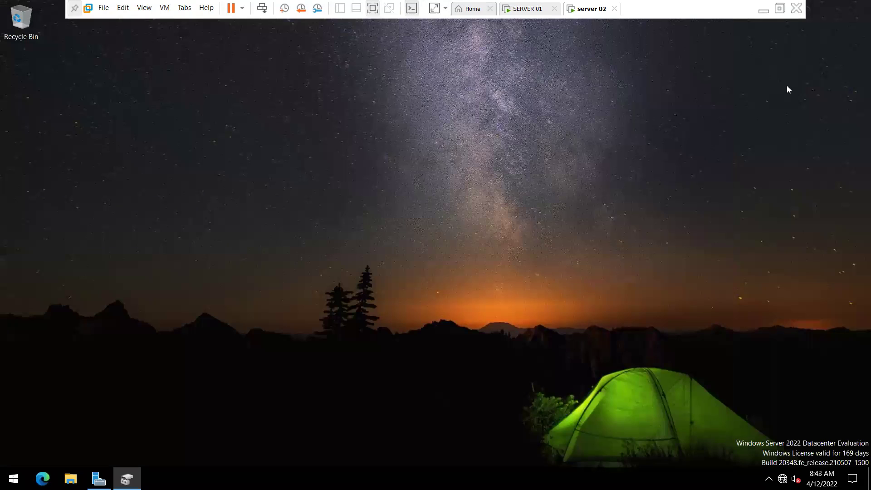
Step: Open ncpa.cpl and view Ethernet0's IPv4 settings
click(812, 9)
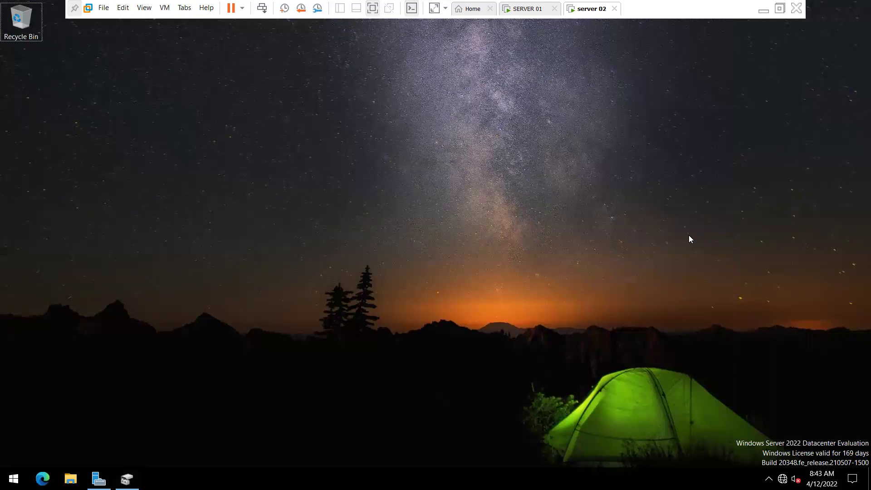
key(super+r)
text(n)
key(Down)
key(Return)
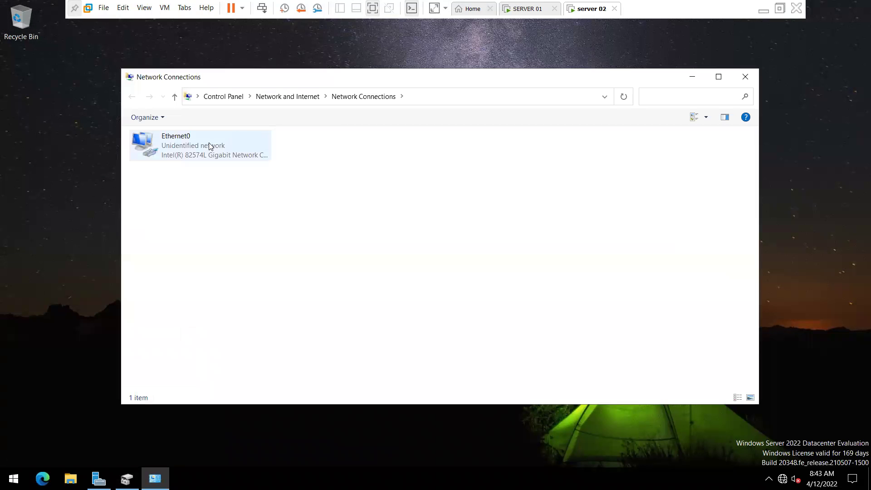
double_click(209, 144)
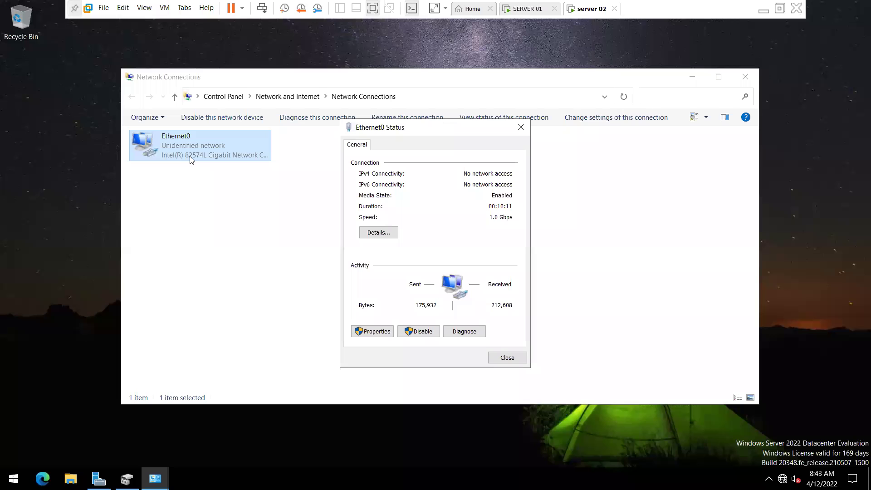
click(378, 334)
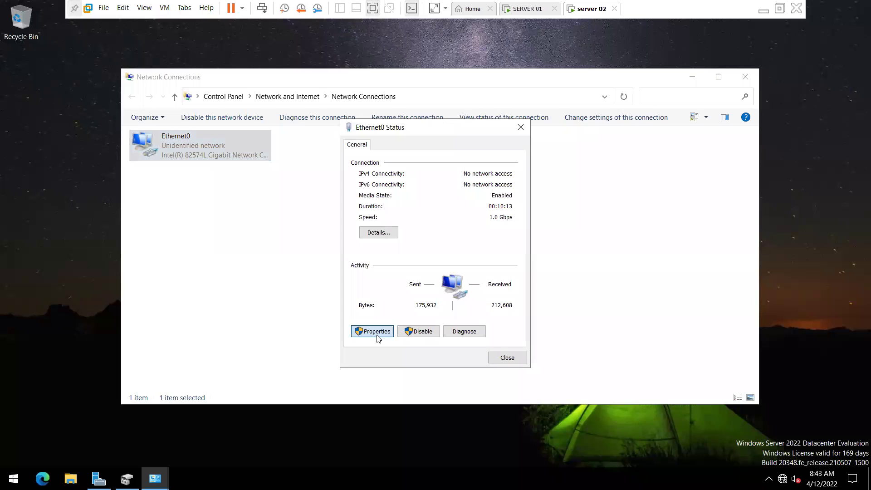
double_click(472, 254)
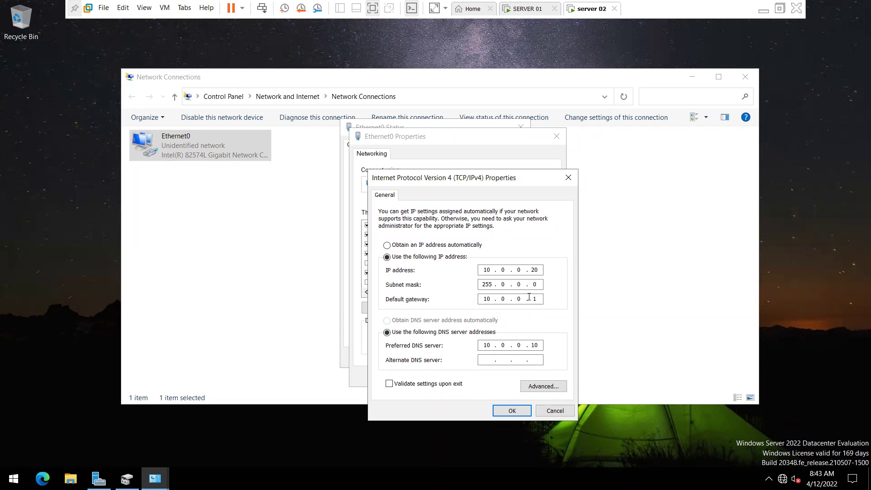
Step: Close the Ethernet0 dialogs unchanged, then disable and re-enable the adapter
click(504, 415)
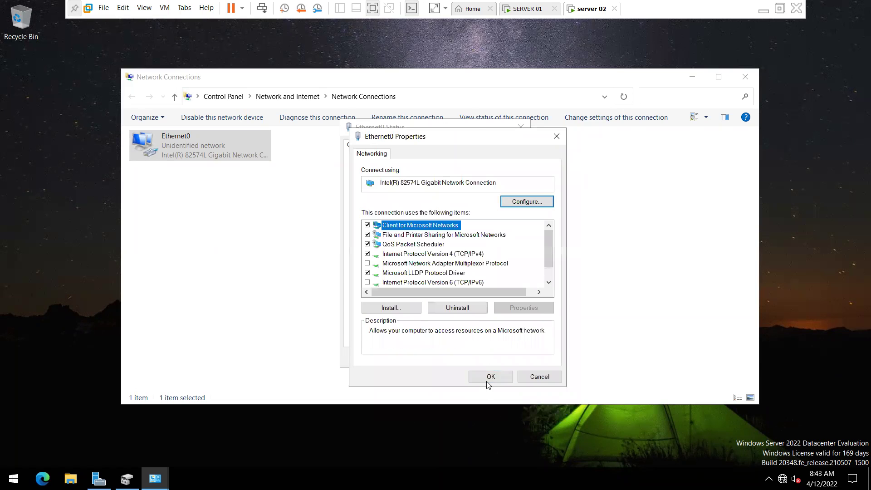
click(490, 377)
click(509, 358)
click(193, 120)
click(194, 119)
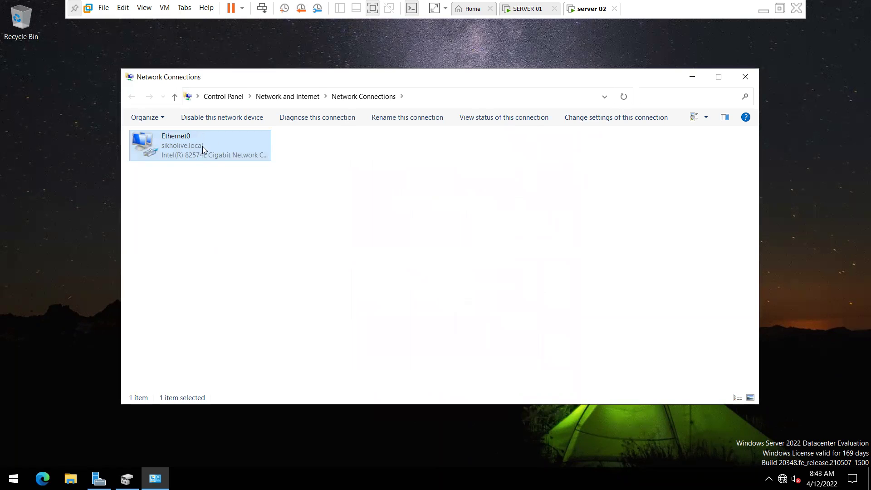
Step: On SERVER 01, close Server Manager and then the Disk Management window
click(517, 9)
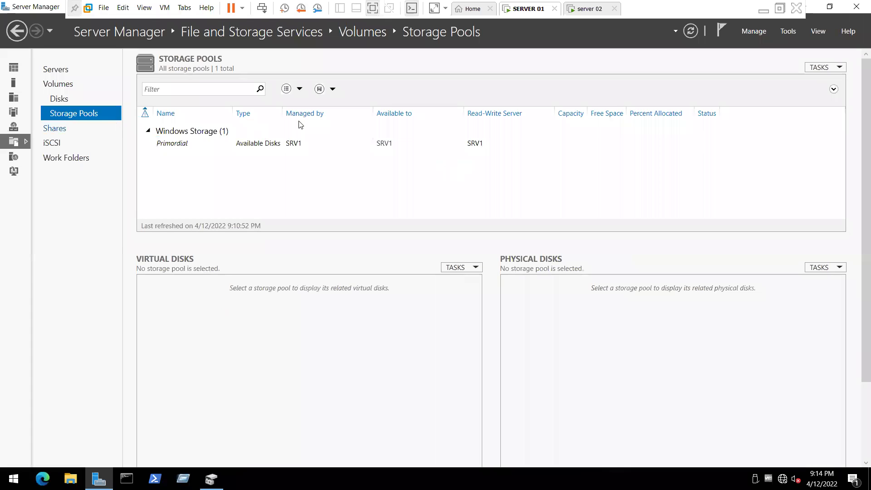
click(854, 8)
click(211, 478)
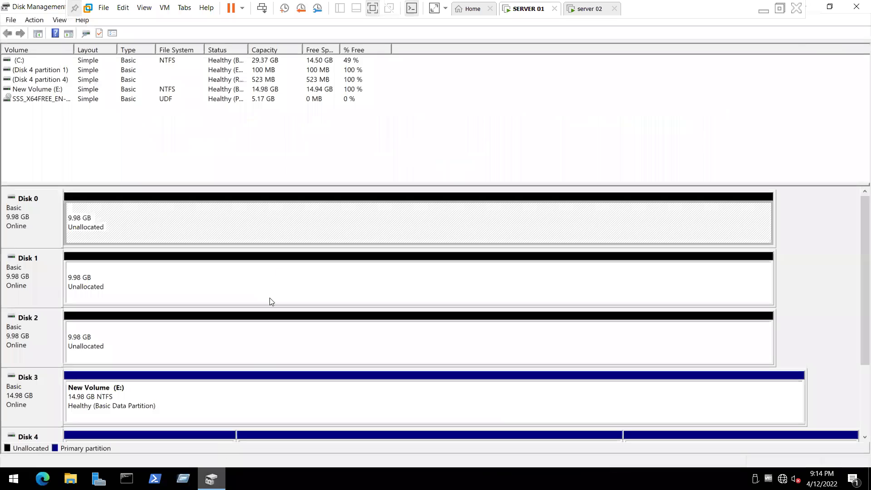
click(857, 9)
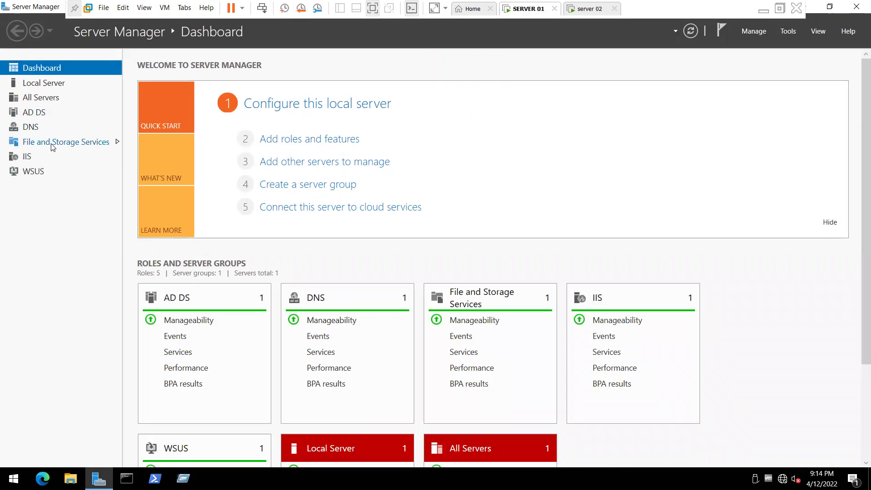
Step: Review the physical disks on the File and Storage Services Storage Pools page
click(51, 144)
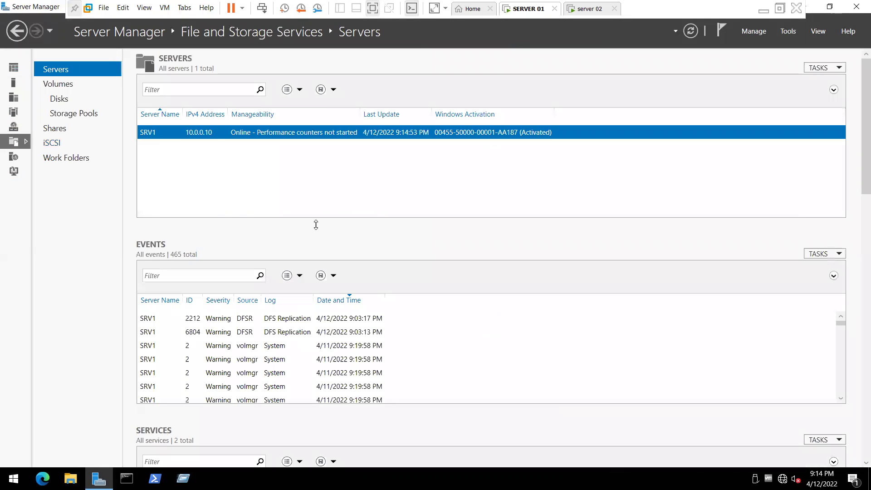
click(81, 119)
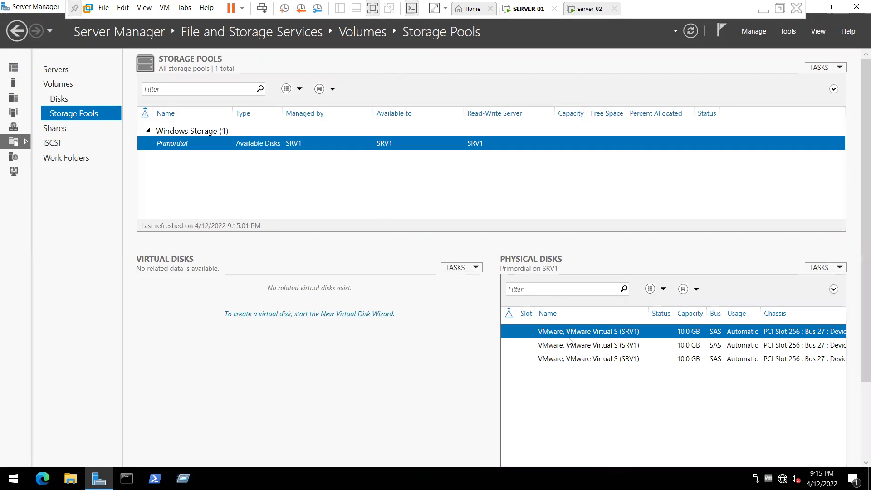
click(647, 346)
click(635, 359)
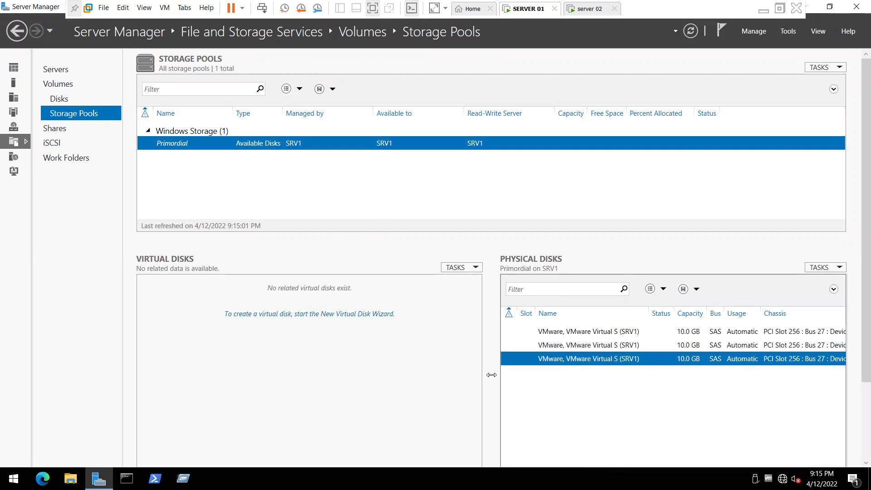
Step: Start a New Simple Volume on Disk 0's unallocated space with default size and letter F
key(super+r)
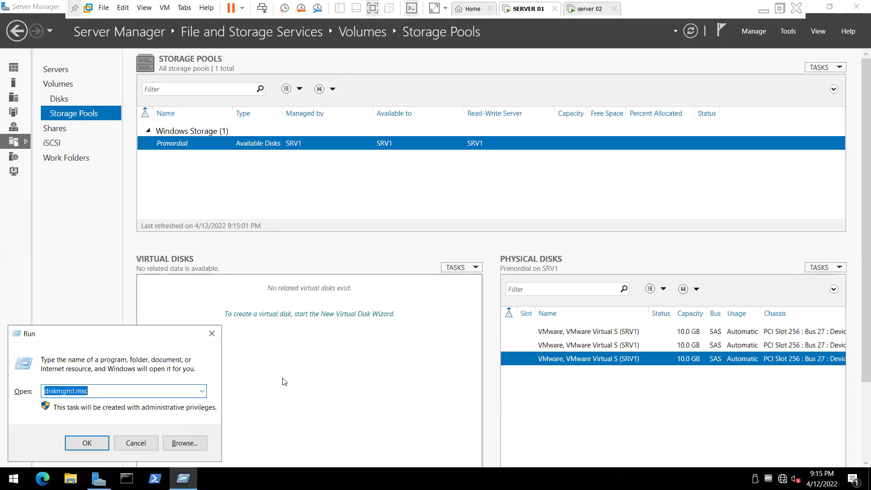
key(Return)
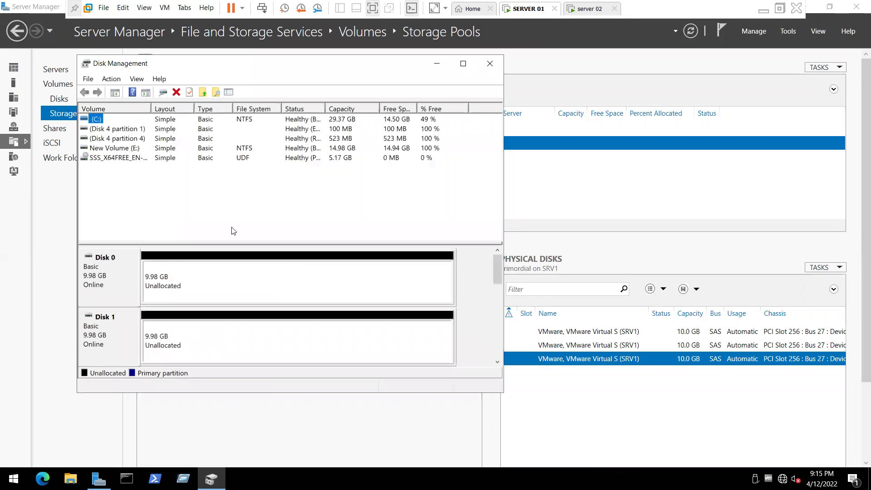
click(152, 273)
right_click(165, 271)
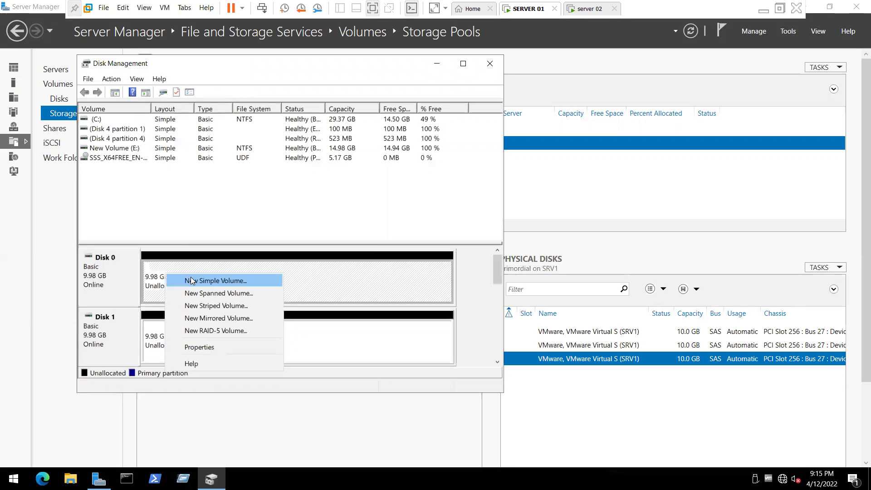
click(191, 280)
click(301, 322)
click(302, 323)
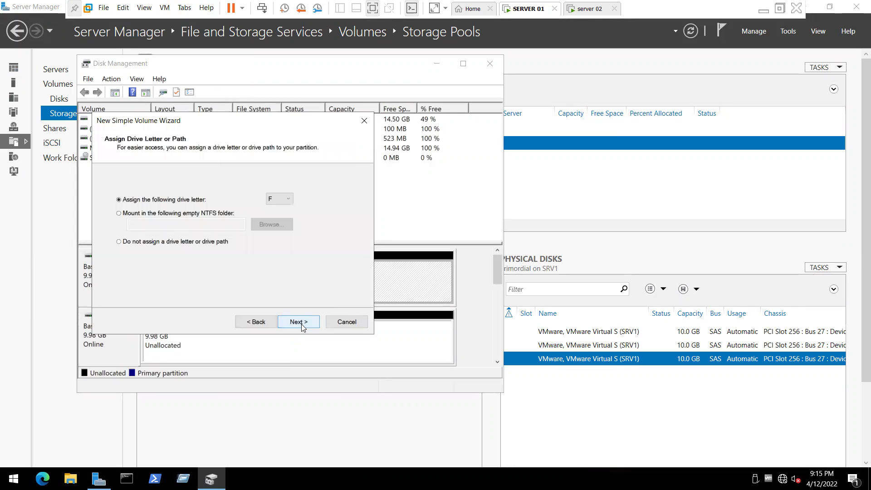
click(302, 324)
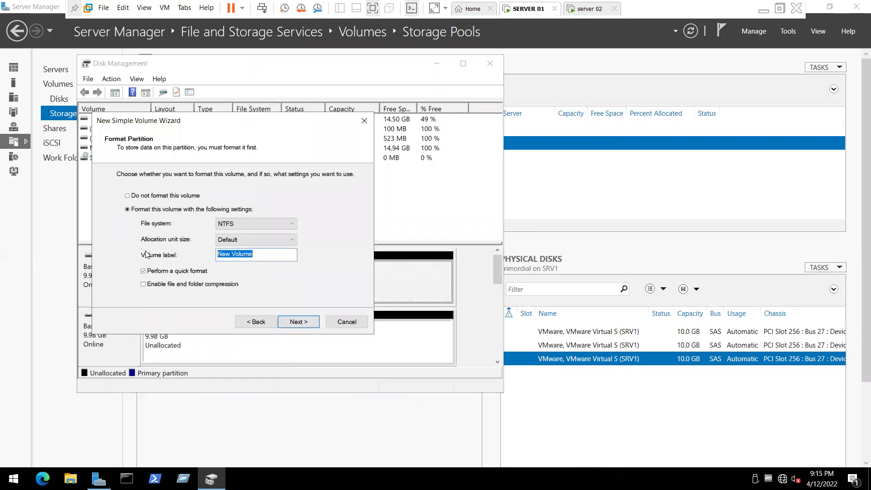
Step: Label the volume 'disk deplo', format it NTFS, finish and close Disk Management
text(isk deplo)
click(298, 323)
click(288, 323)
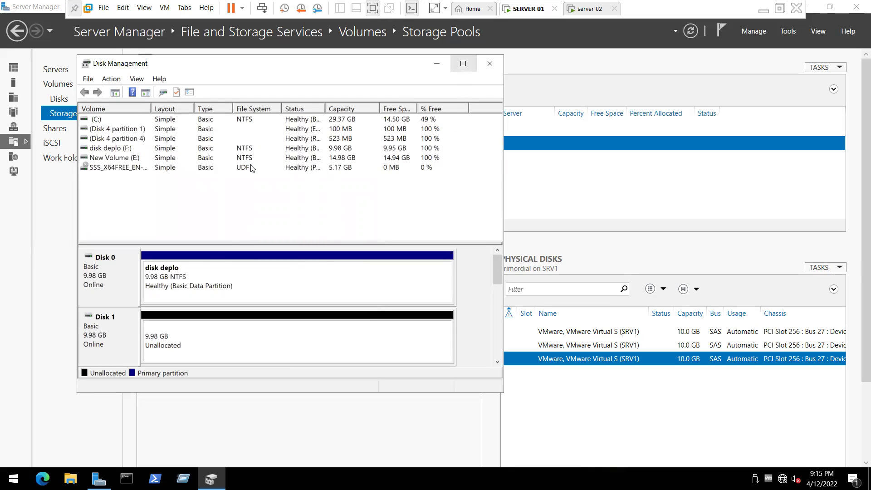
click(176, 277)
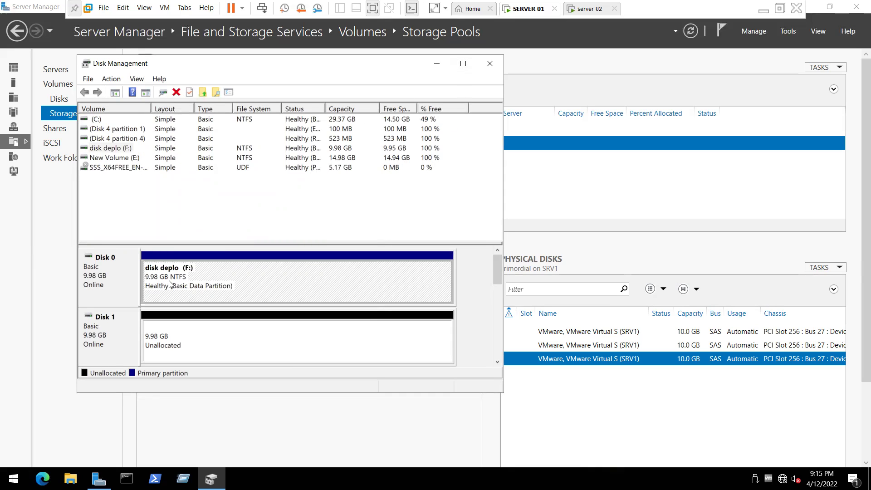
click(490, 64)
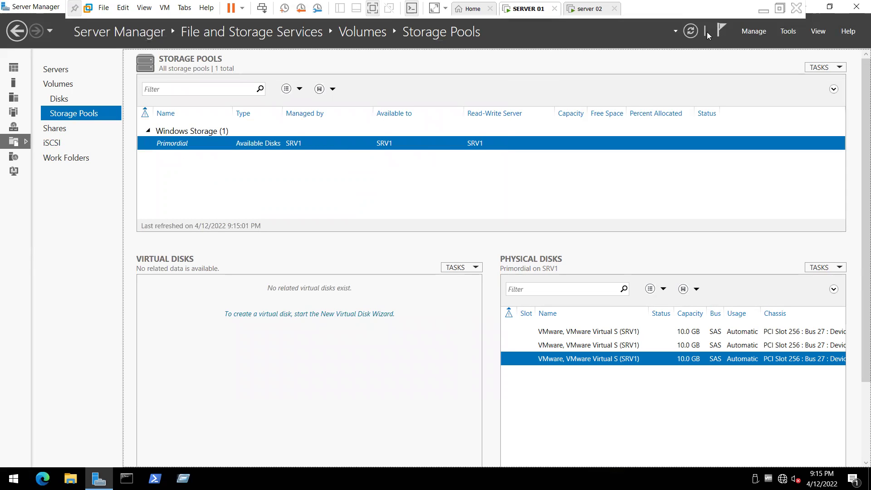
Step: Refresh and confirm the new F: volume is listed for SRV1, then view the iSCSI page
click(691, 31)
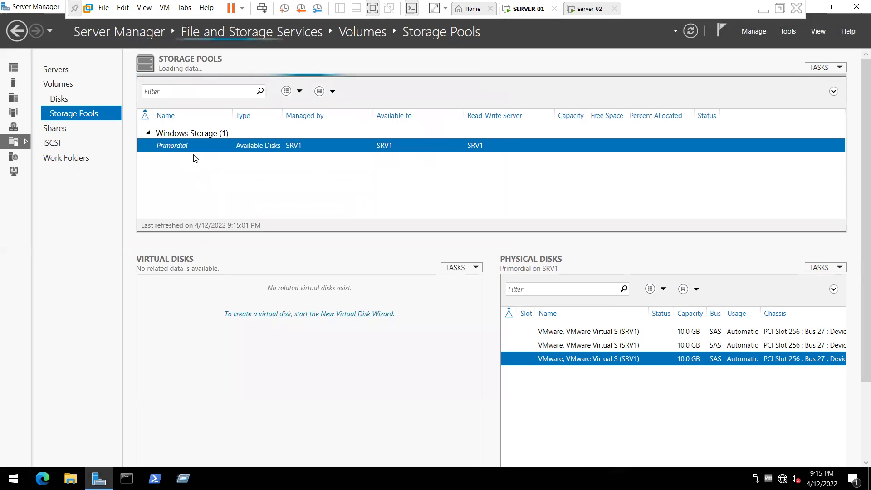
click(61, 84)
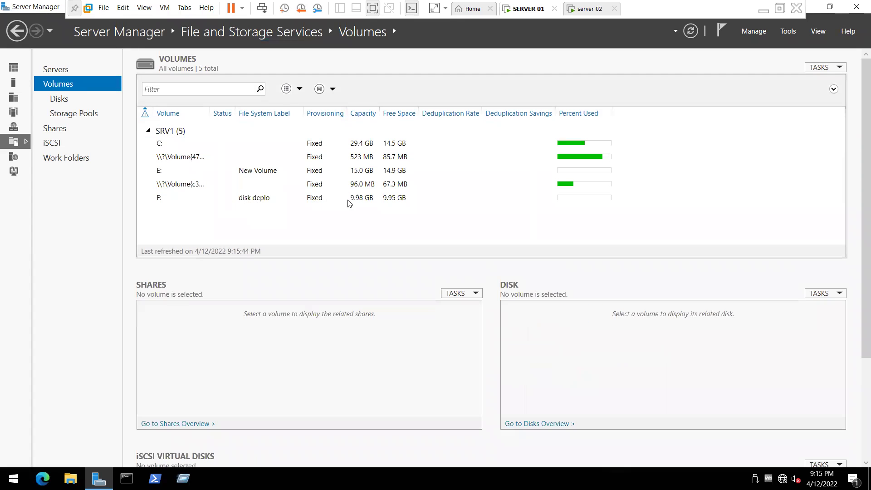
click(354, 199)
click(55, 143)
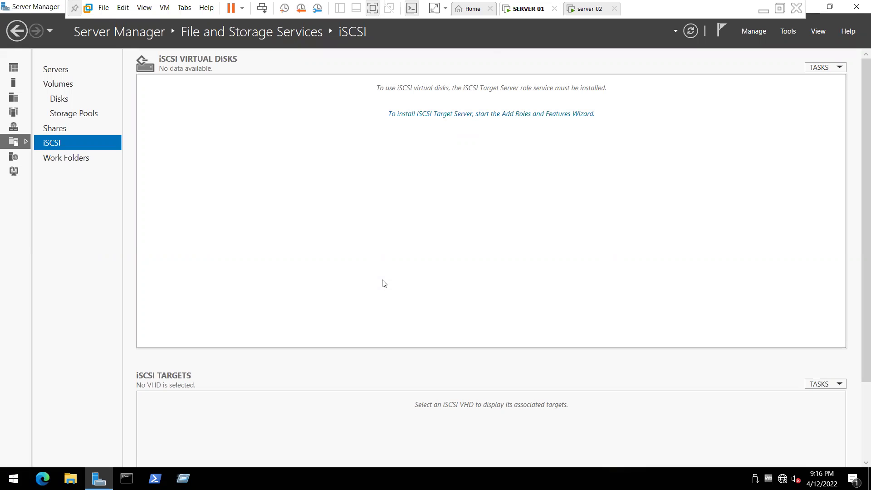
Step: Install the iSCSI Target Server role service on SRV1 with automatic restart allowed
click(415, 117)
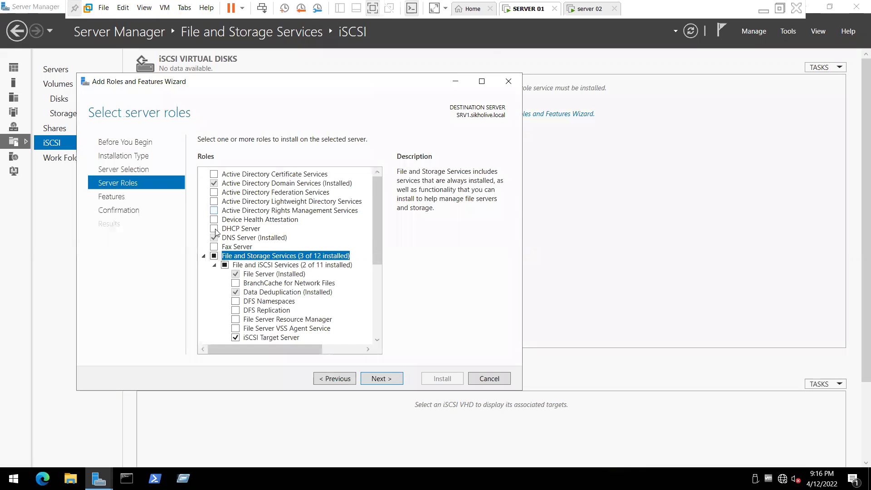
drag(375, 202, 373, 236)
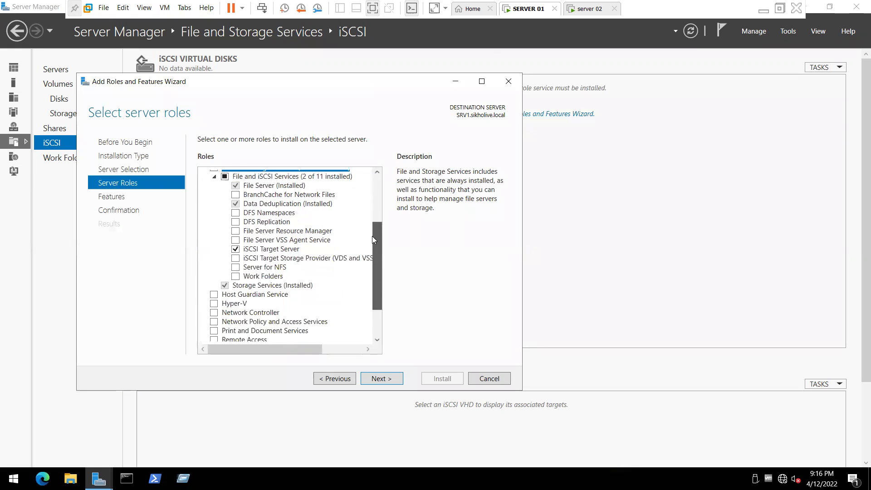
click(380, 379)
click(380, 381)
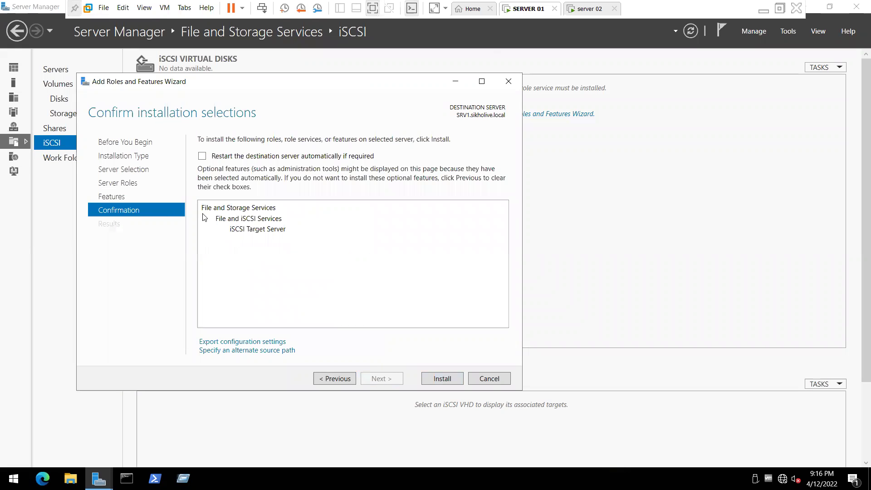
click(202, 156)
click(472, 278)
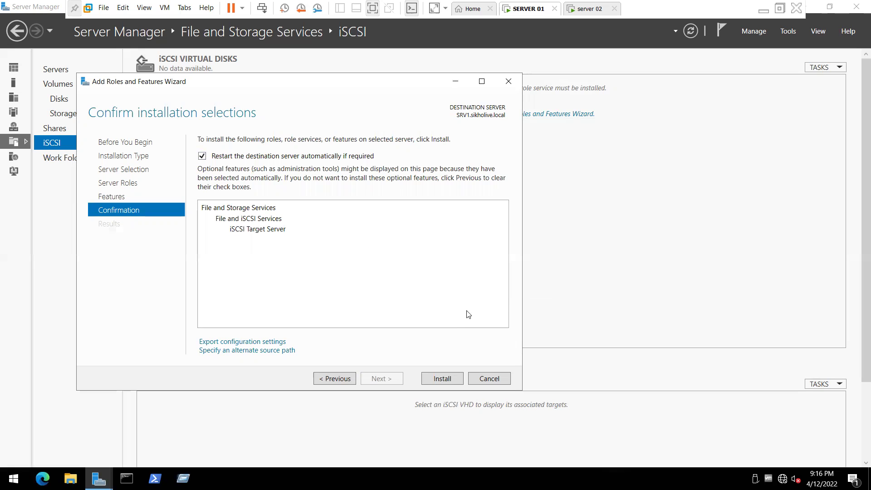
click(448, 380)
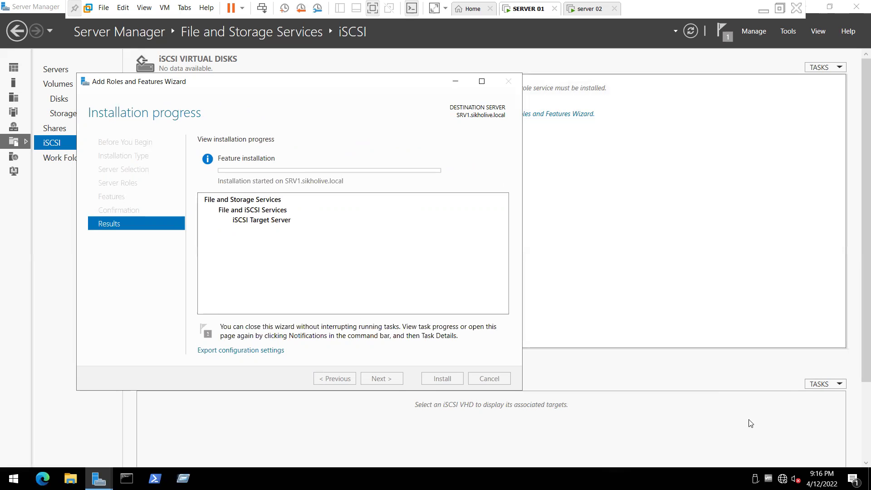
Step: Clear the Windows Update notification, refocus the installation wizard, then switch to the host desktop
click(854, 479)
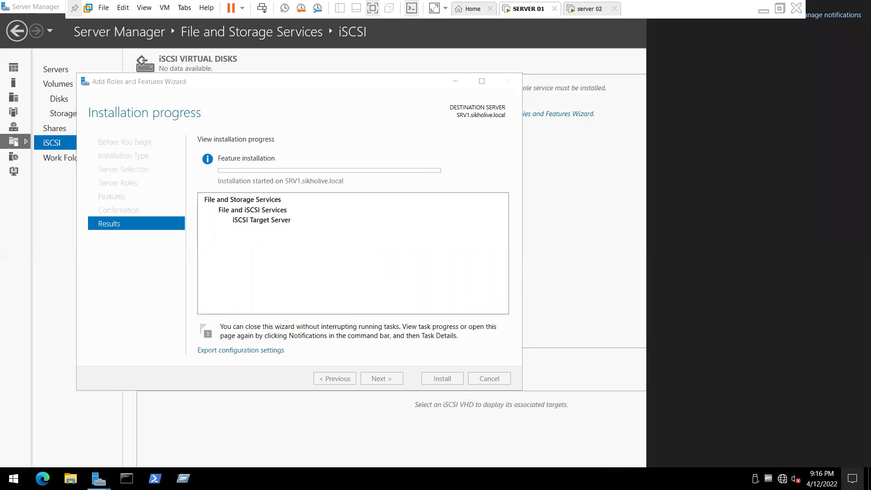
click(840, 331)
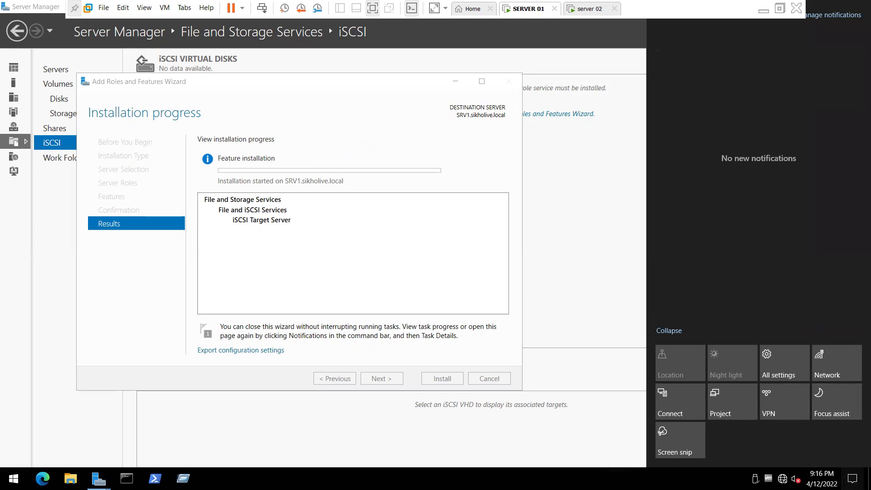
click(853, 479)
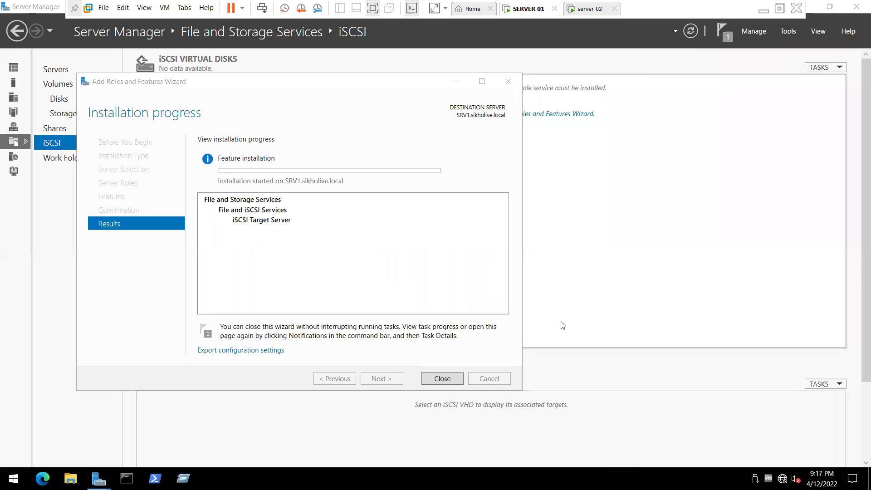
click(236, 157)
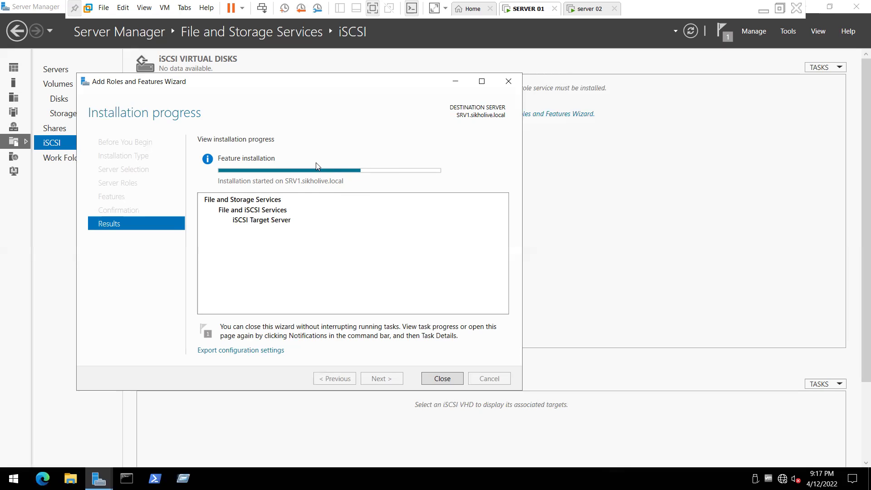
click(764, 9)
right_click(416, 109)
click(436, 142)
right_click(414, 125)
click(438, 164)
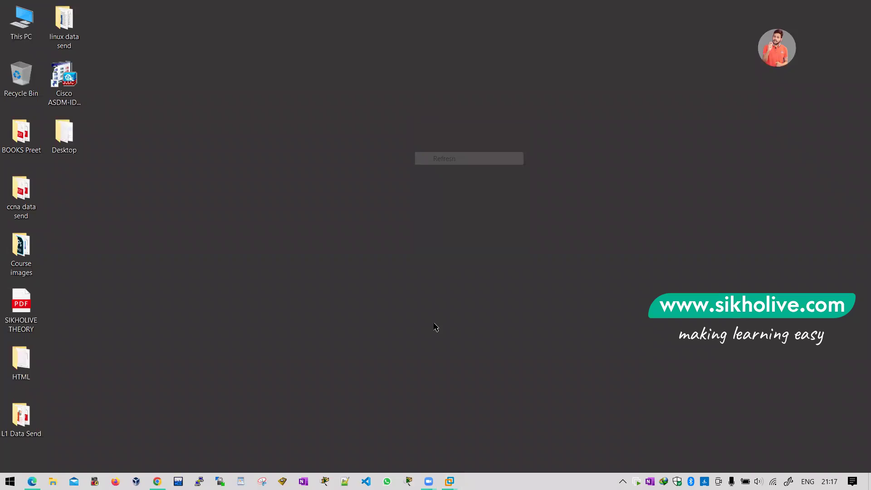
mouse_move(449, 481)
click(440, 418)
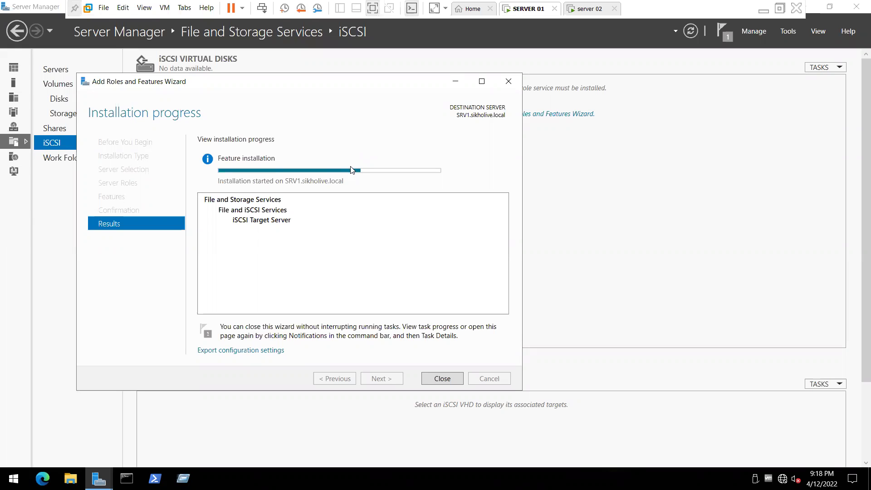
Step: Close the finished installation wizard and refresh the iSCSI page so the target role is detected
drag(299, 85, 338, 83)
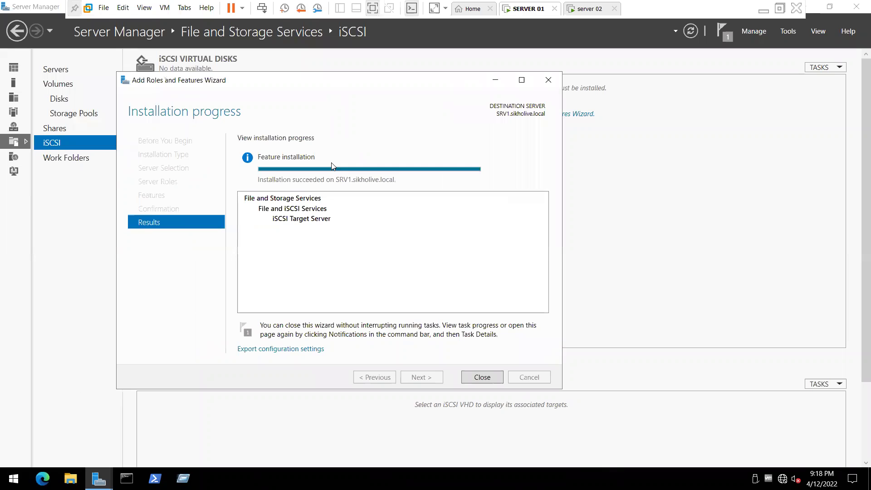
click(482, 377)
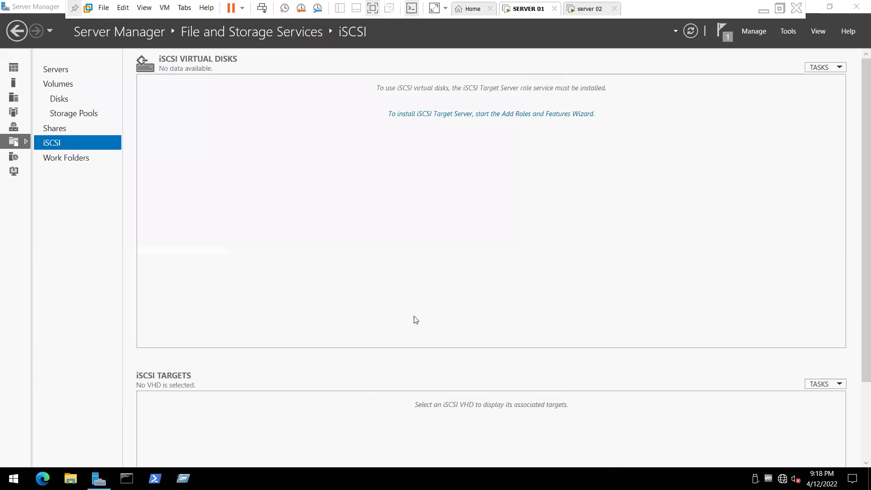
click(691, 32)
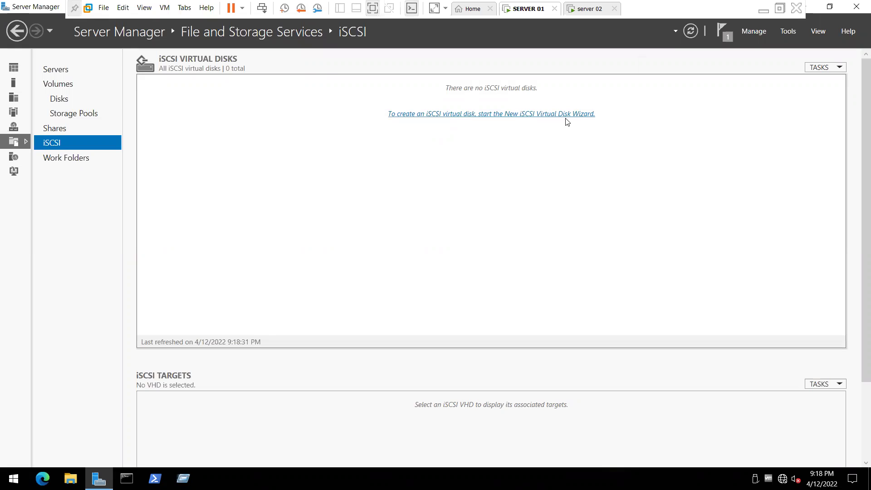
Step: Launch the New iSCSI Virtual Disk Wizard and pick volume F: as the disk location
click(471, 115)
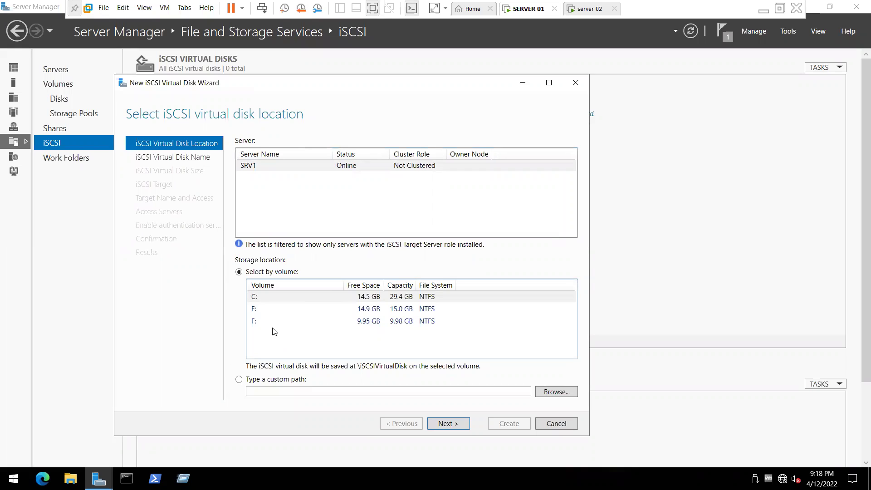
click(406, 321)
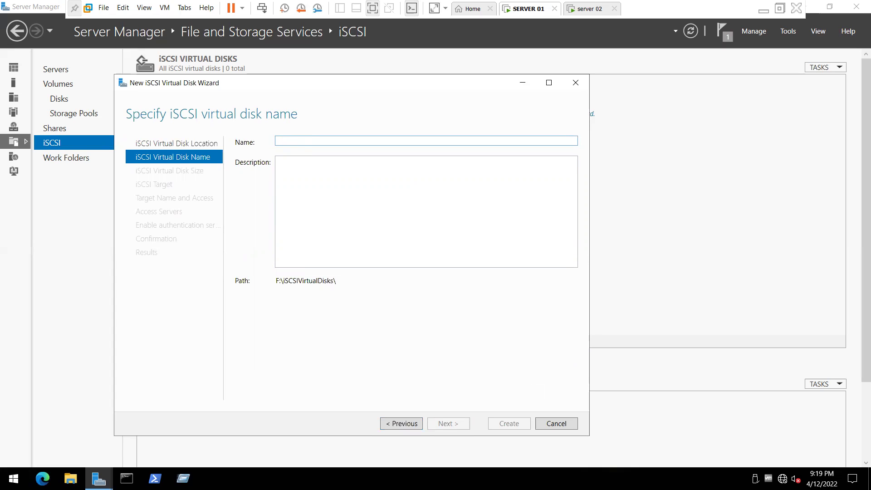
Step: Name the virtual disk 'MEMBER SERVER DISKDEP' and continue to the size page
text(HR)
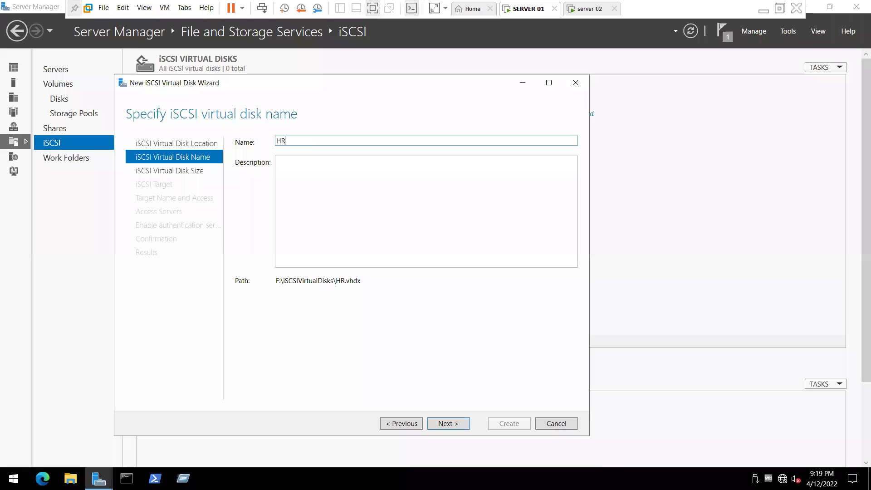
key(BackSpace)
key(BackSpace)
text(MEMBER SERVER )
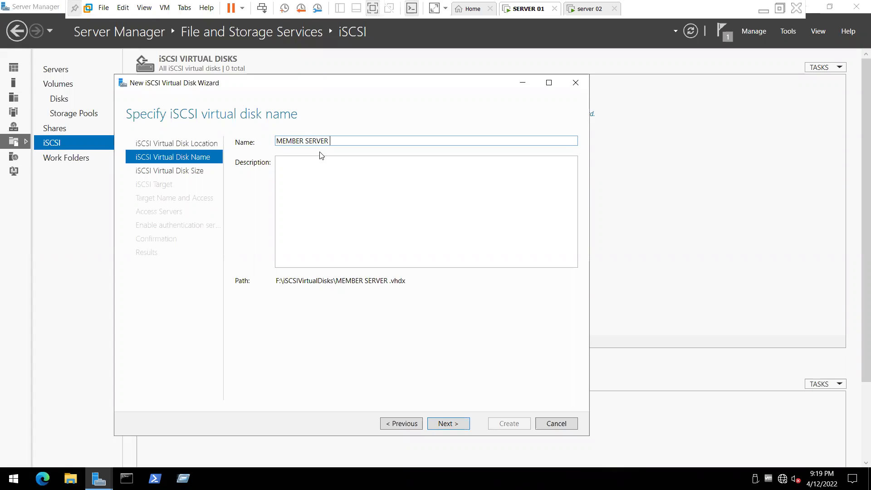
text(DISK DE)
key(BackSpace)
key(BackSpace)
key(BackSpace)
text(DEP)
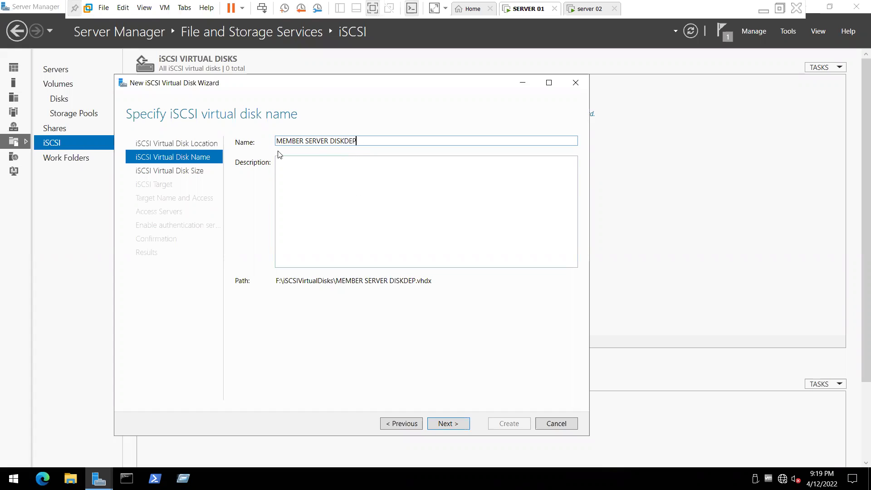
key(ctrl+a)
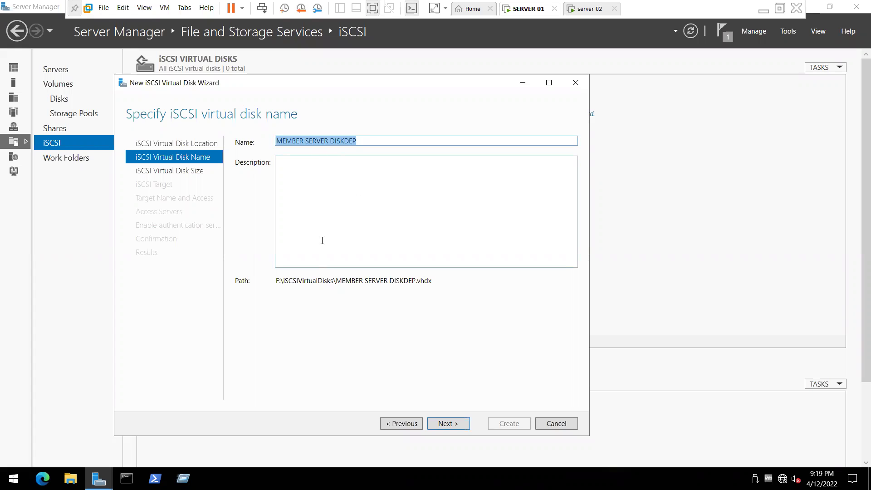
click(280, 170)
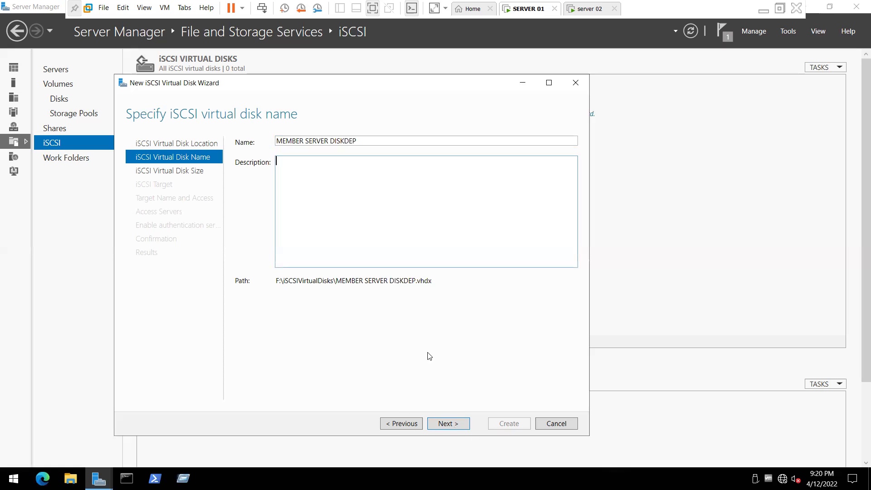
key(Return)
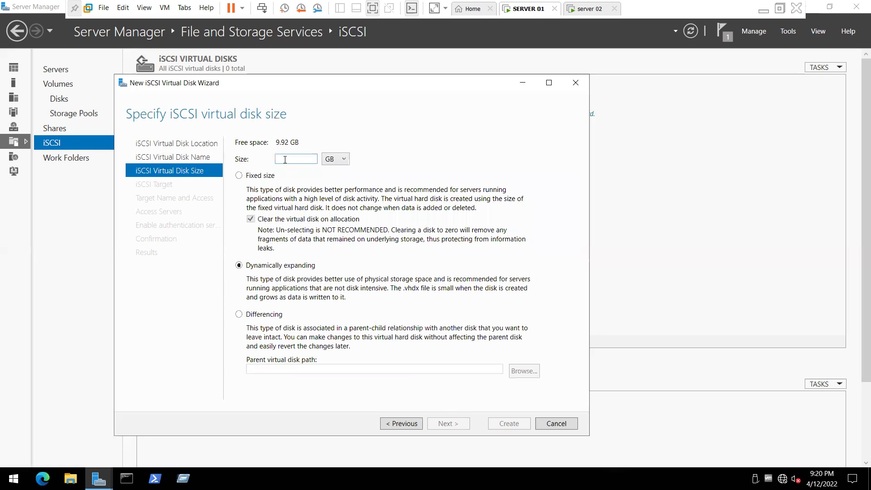
Step: Make the virtual disk 5 GB, dynamically expanding, and continue to target assignment
triple_click(303, 138)
click(292, 160)
text(5)
click(269, 176)
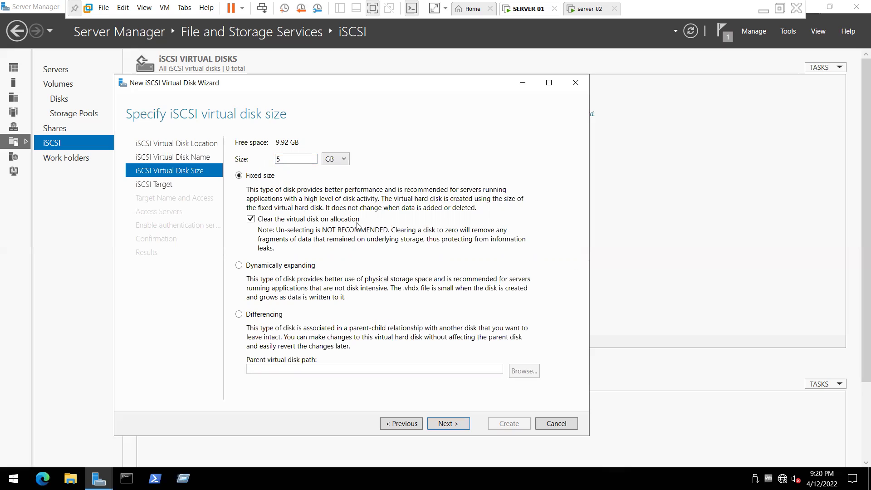
click(257, 268)
double_click(278, 159)
click(263, 192)
key(Tab)
click(240, 267)
click(451, 427)
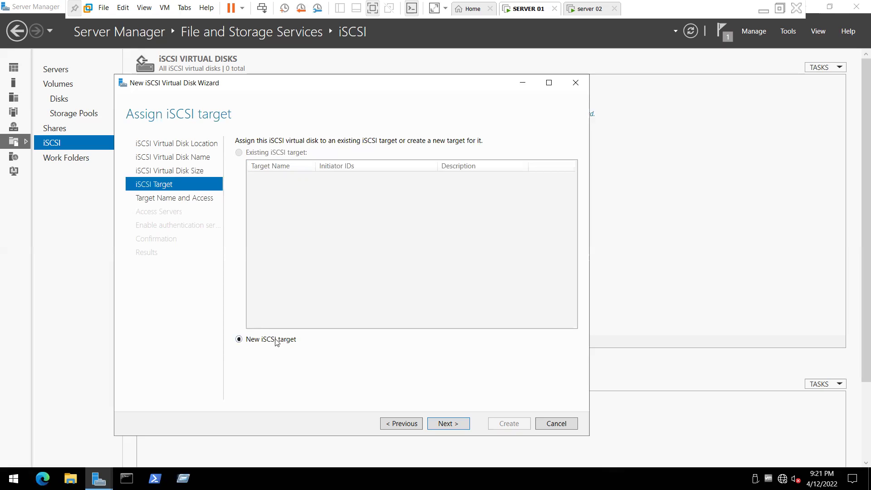
Step: Create a new iSCSI target named 'memsrv' and continue to the access servers page
click(440, 420)
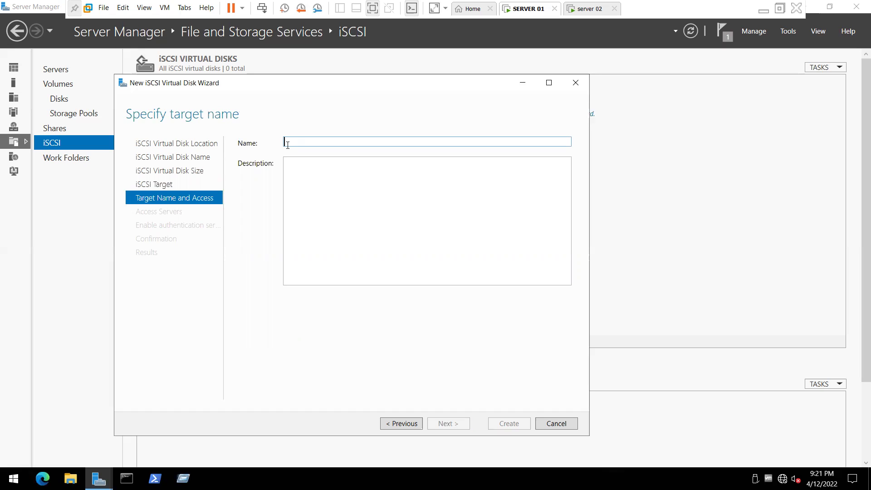
text(memsrv)
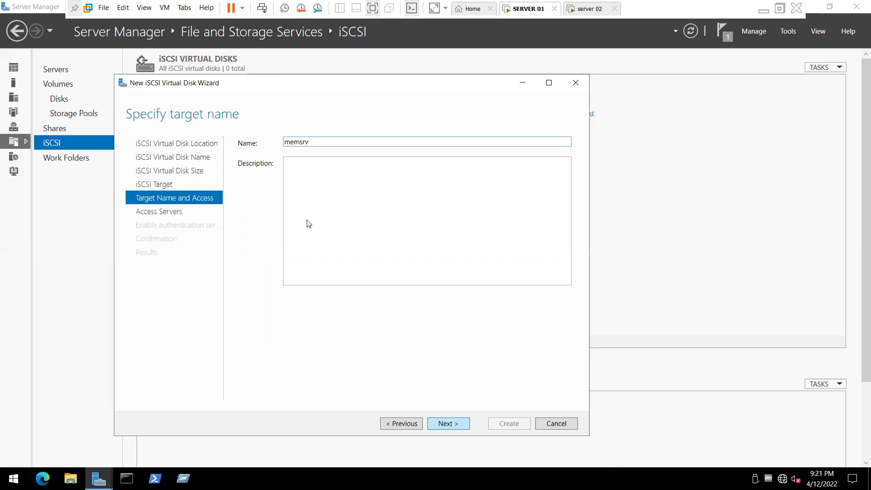
key(Return)
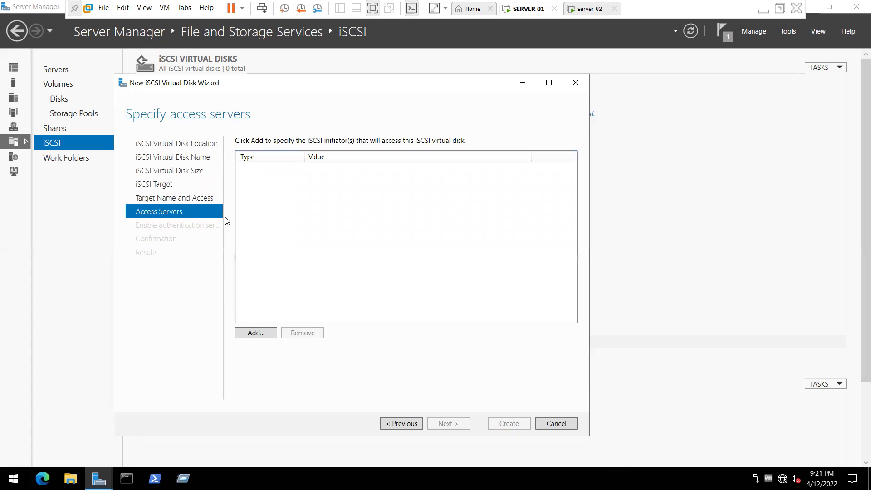
Step: Add an initiator by IP Address 10.0.0.20, checking it against server 02's IPv4 address
click(259, 334)
click(72, 255)
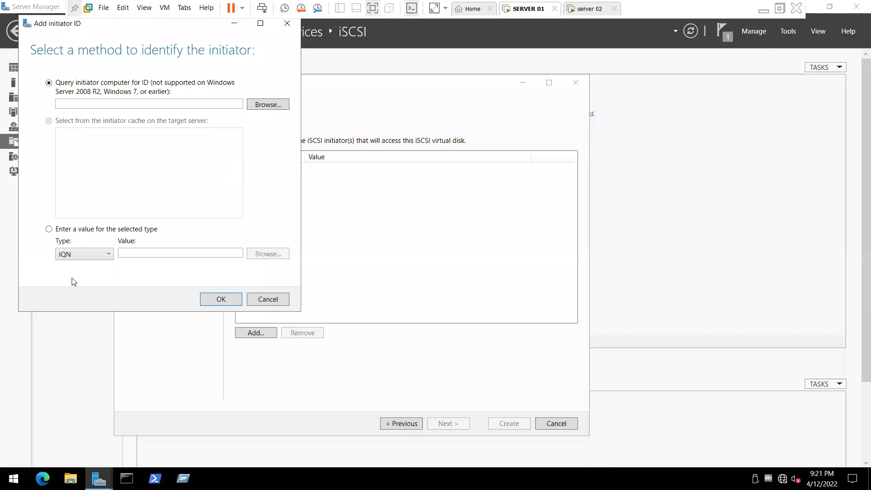
click(75, 289)
click(136, 251)
text(10.0.0.)
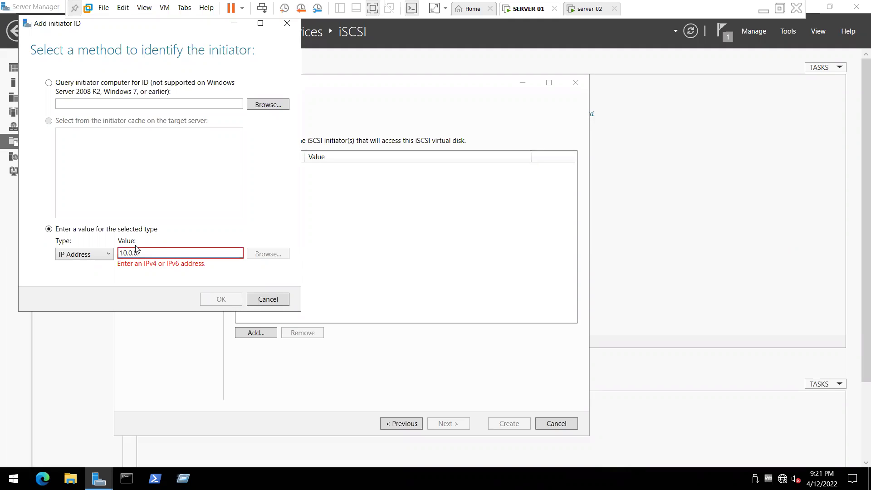
text(20)
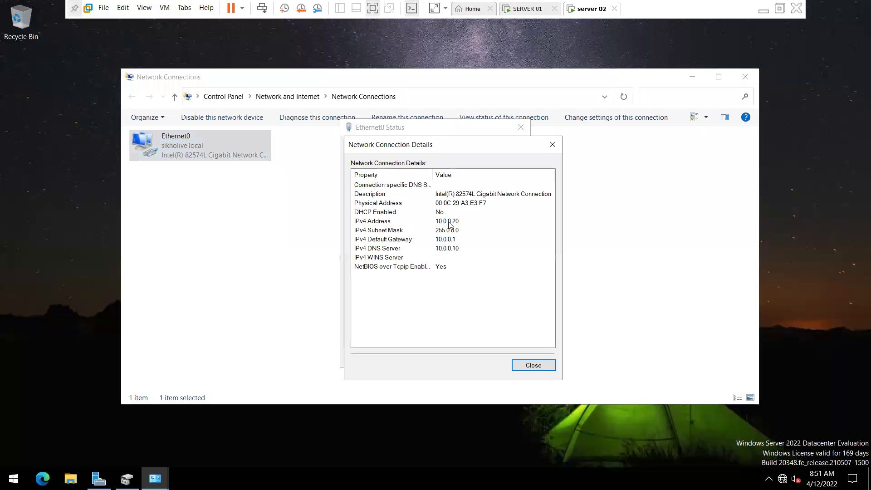
click(540, 221)
click(517, 13)
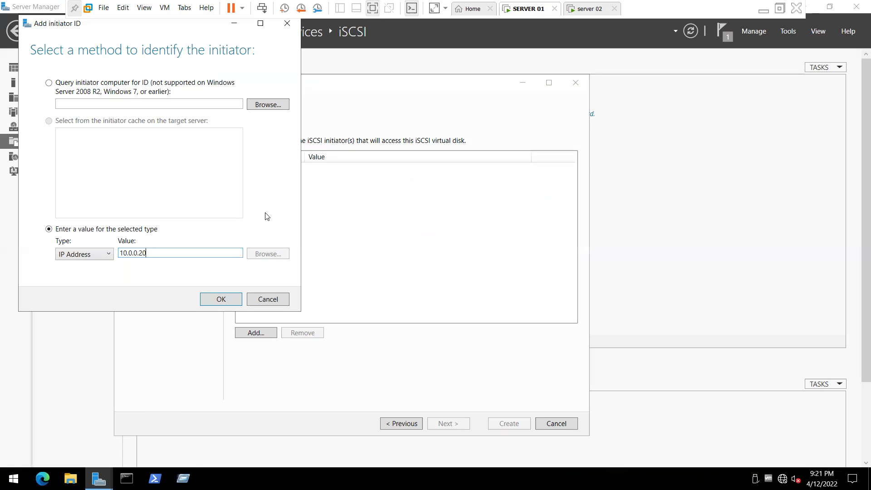
Step: Ping 10.0.0.20 to confirm it replies, then accept it as initiator and reach Enable Authentication
key(super+r)
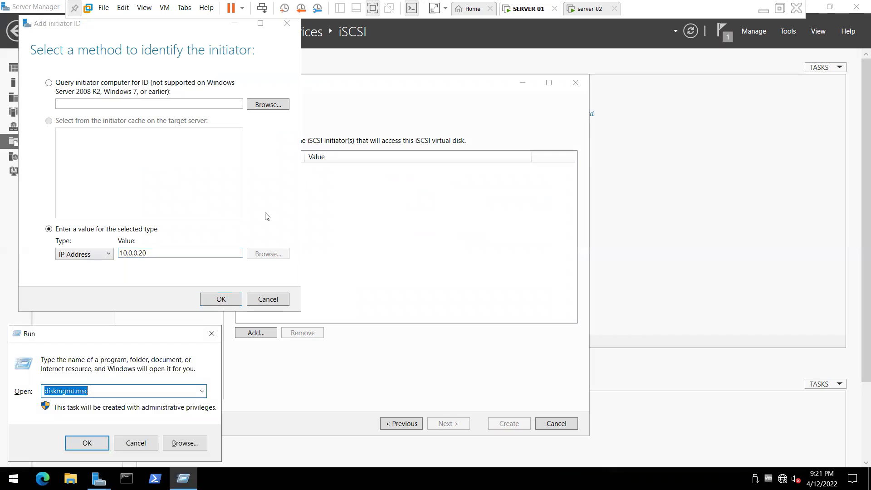
text(ping)
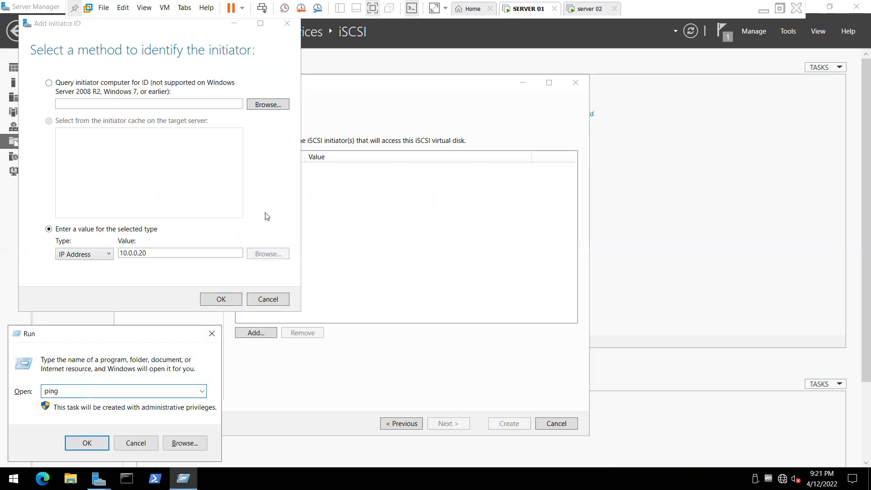
text( 10.0.0.0)
key(Escape)
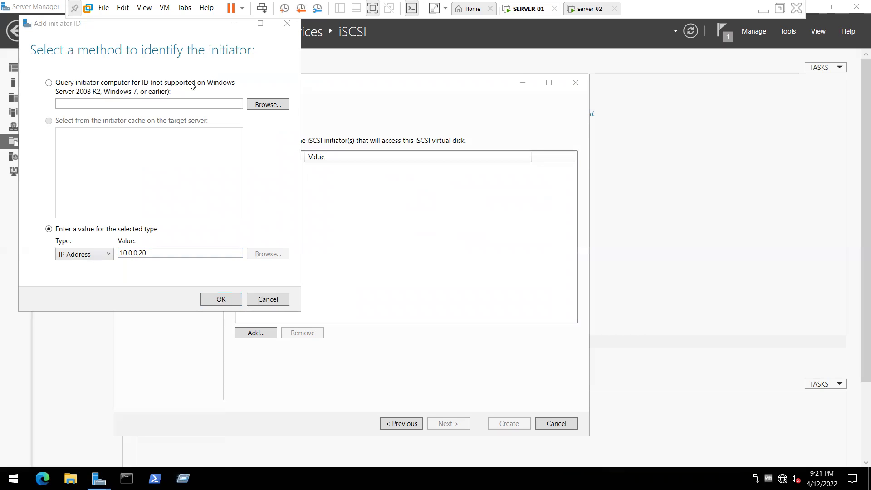
click(247, 96)
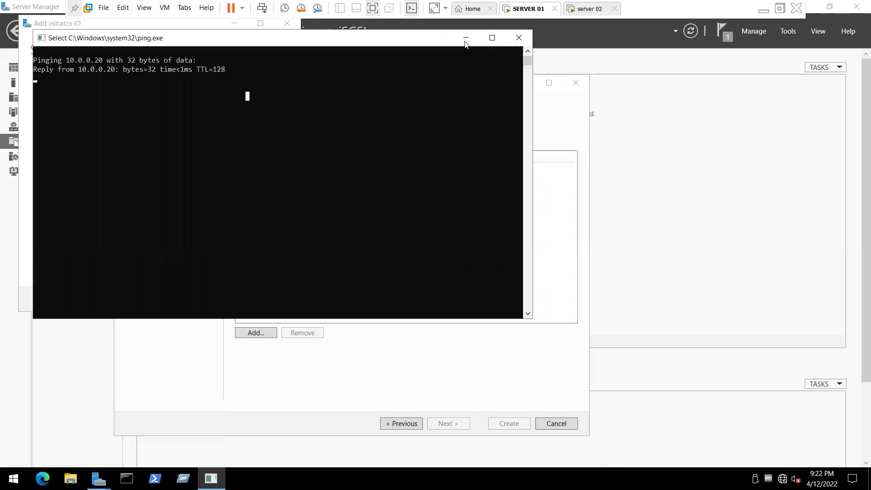
click(565, 134)
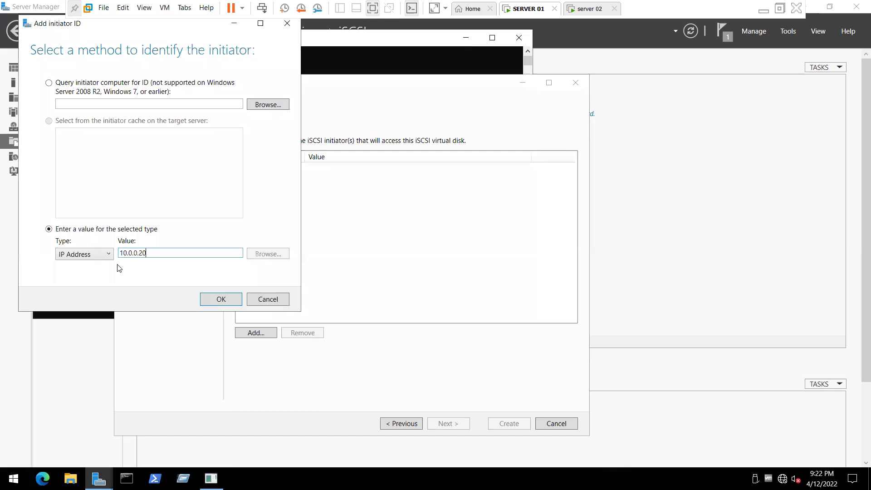
click(220, 299)
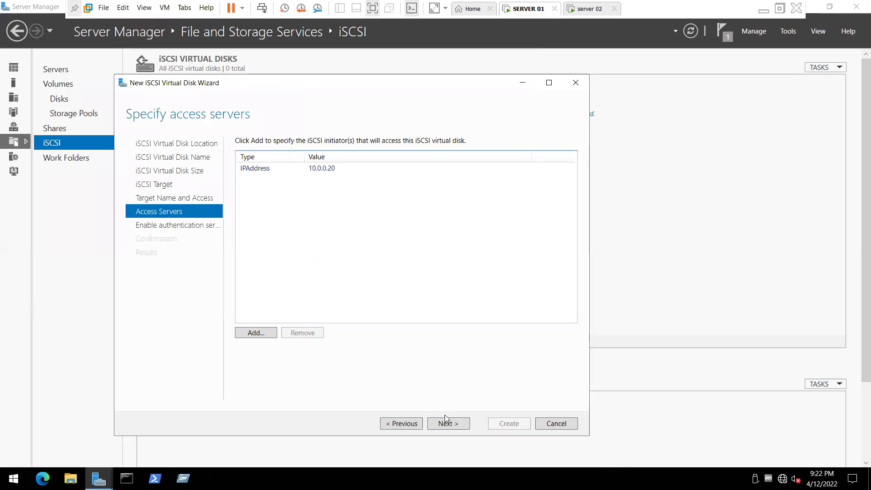
click(448, 423)
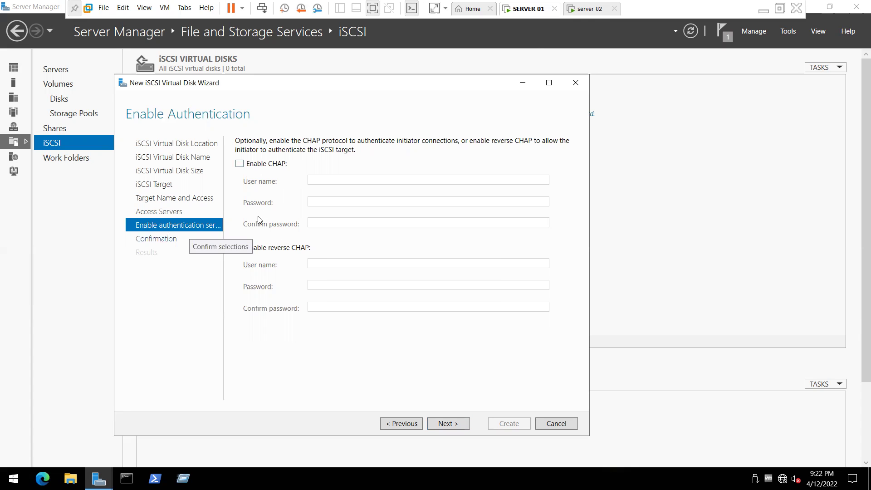
Step: Keep CHAP disabled and go on to the Confirm selections summary for the 5 GB memsrv disk
click(451, 424)
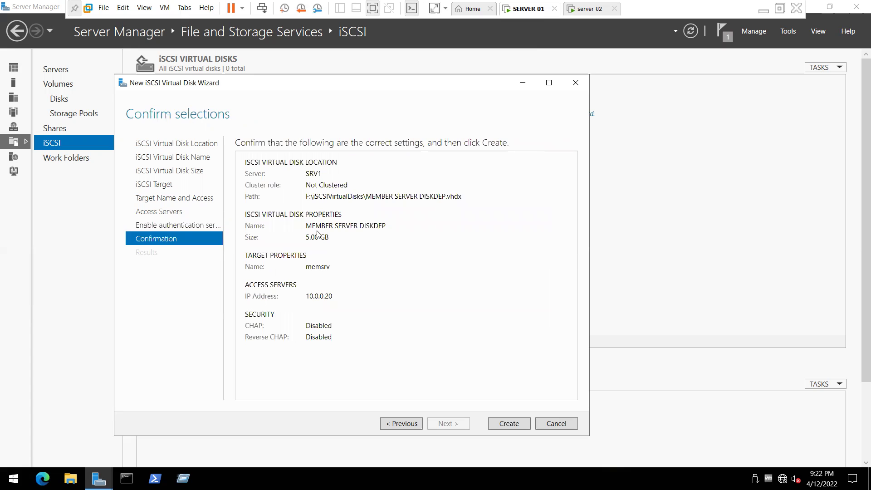
Step: Create the 5.00 GB iSCSI disk on SRV1 with target memsrv for 10.0.0.20, then close the wizard
click(517, 427)
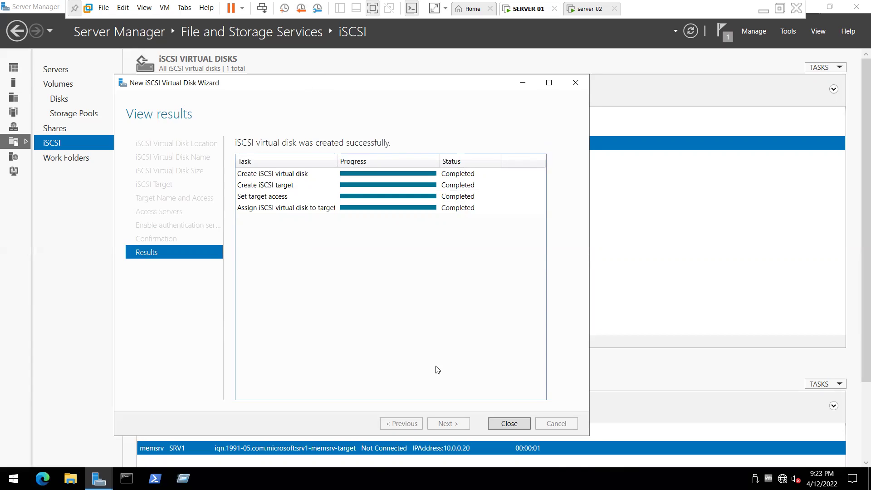
click(501, 420)
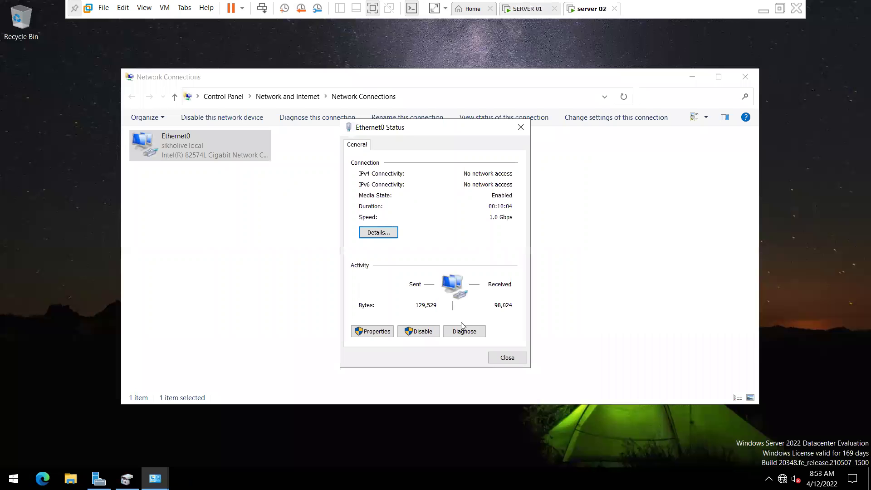
Step: Dismiss server 02's Ethernet0 Status dialog and close the Network Connections window
key(Escape)
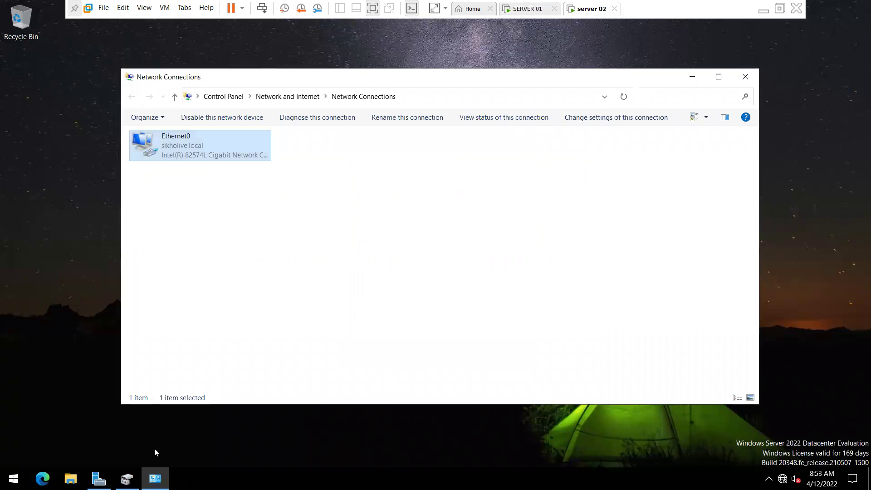
key(alt+F4)
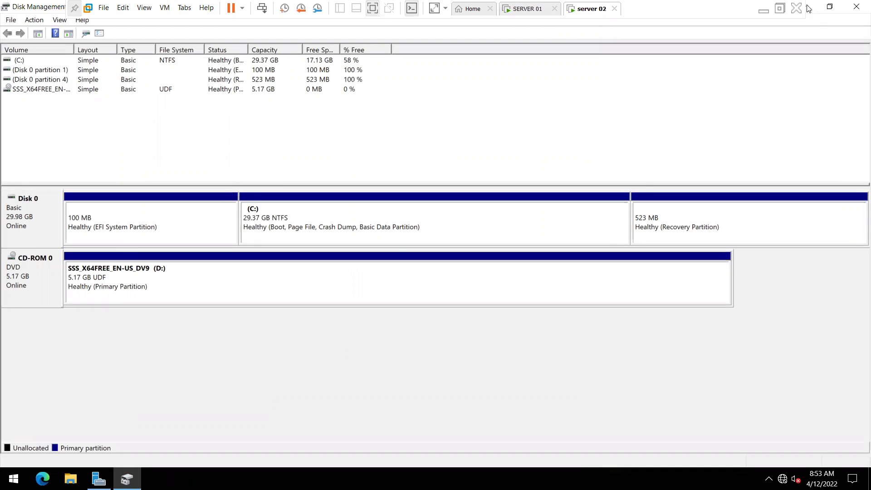
Step: Minimize Disk Management and Server Manager on server 02, then open the Start menu
key(super+d)
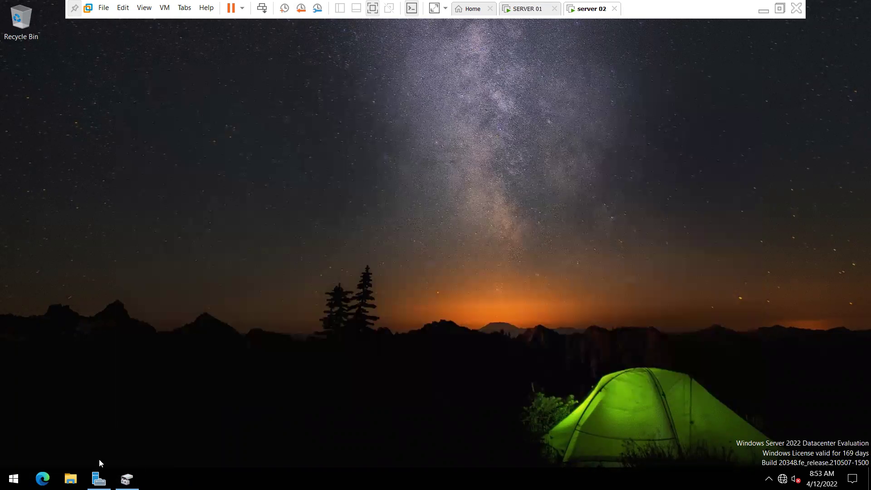
click(98, 479)
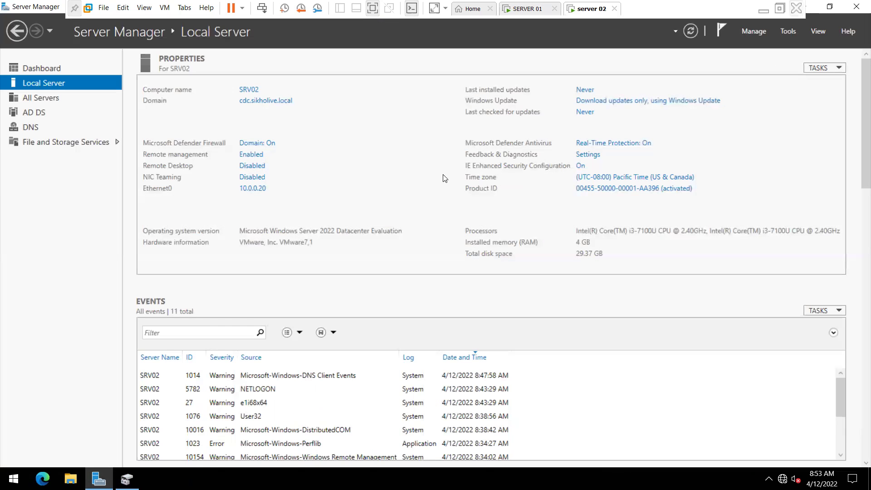
key(super+d)
key(super)
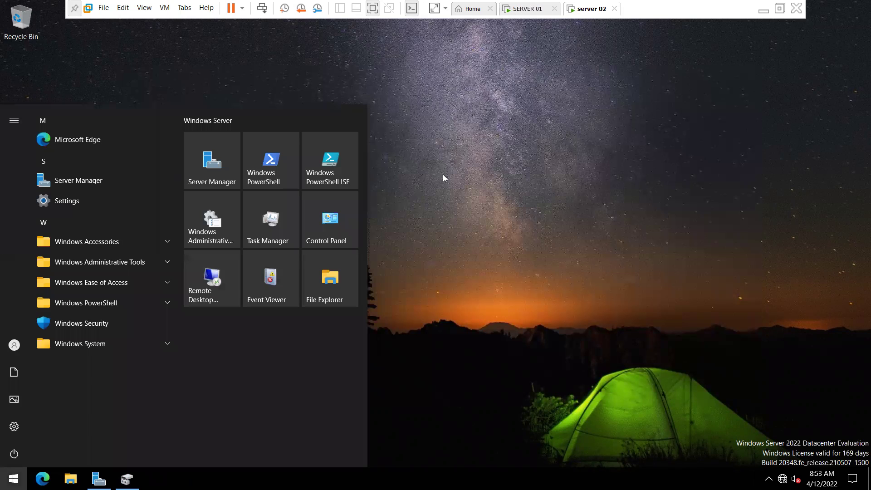
Step: Search 'iscsi' in Start, launch iSCSI Initiator, and center its properties window
text(isc)
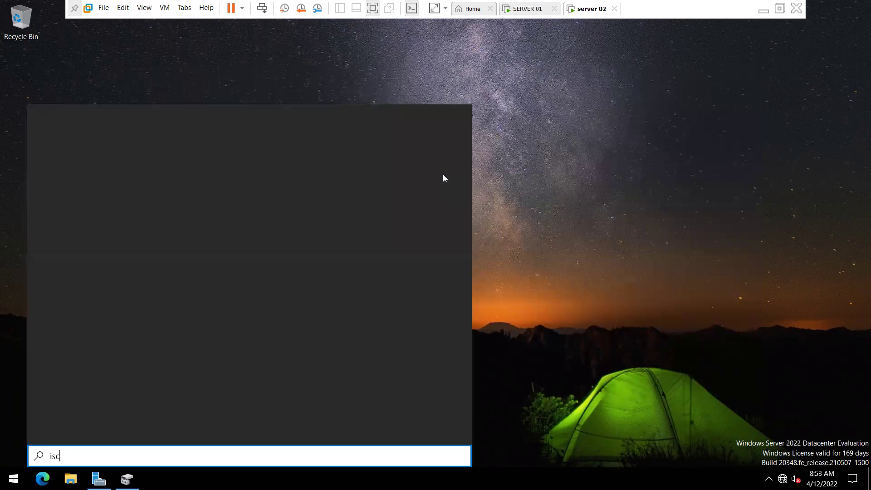
text(sc)
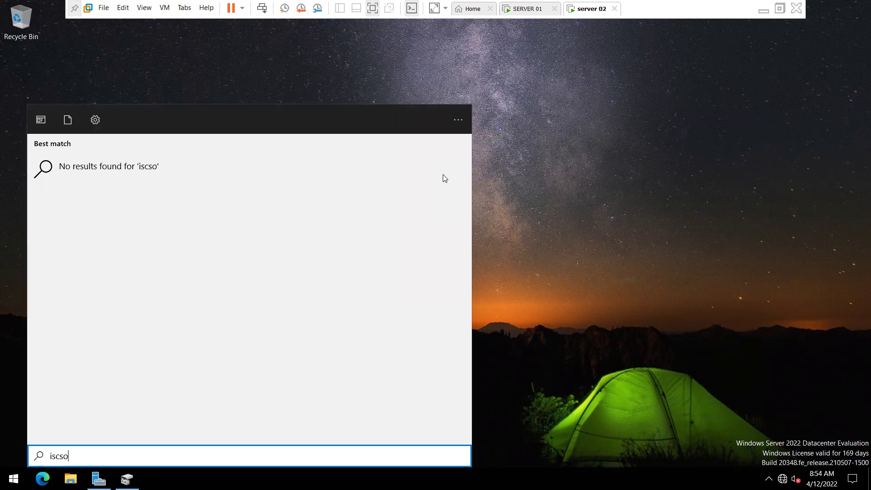
key(BackSpace)
text(i)
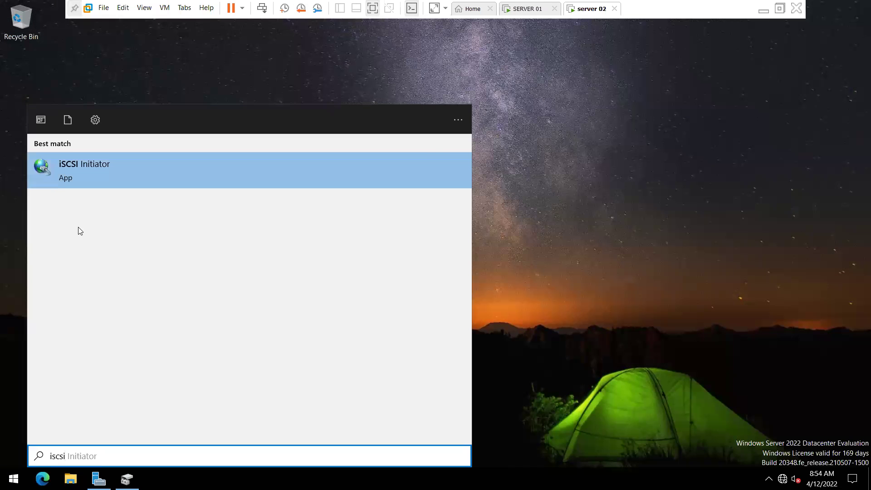
click(48, 169)
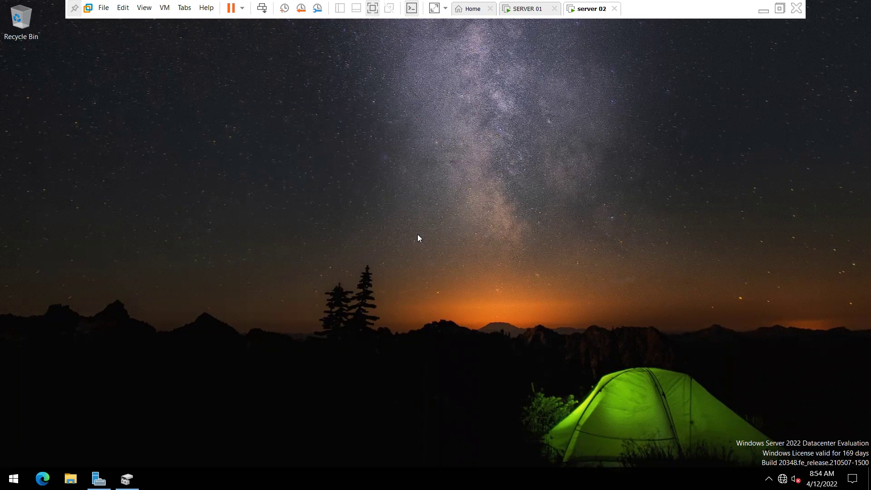
drag(260, 40, 431, 58)
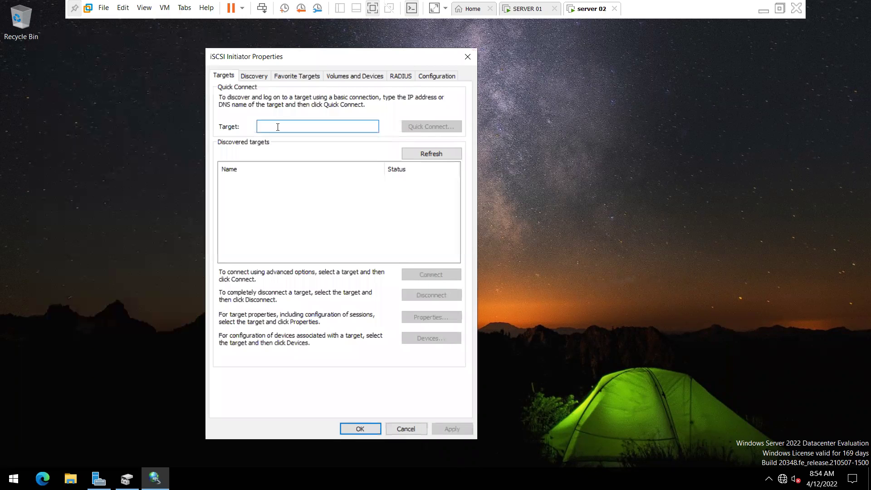
Step: Enter 10.0.0.10 as the target address and verify SERVER 01's IP with ipconfig
text(10.0.0.10)
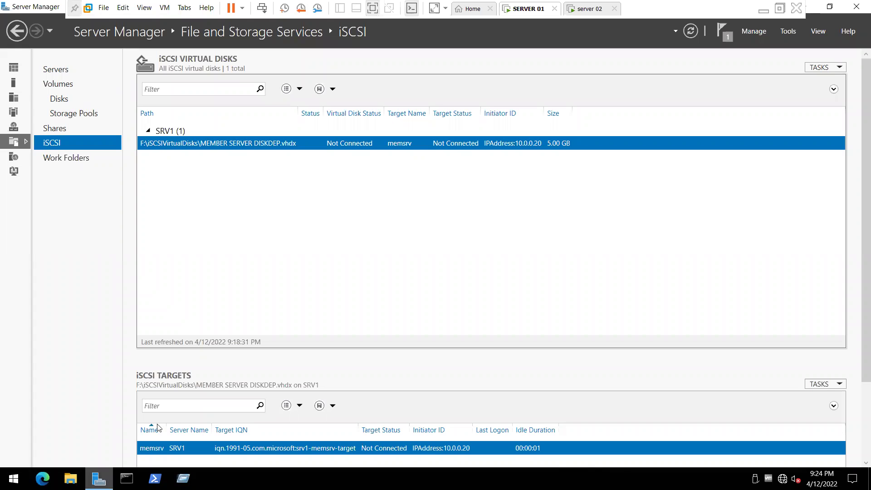
text(ipconfig)
key(Return)
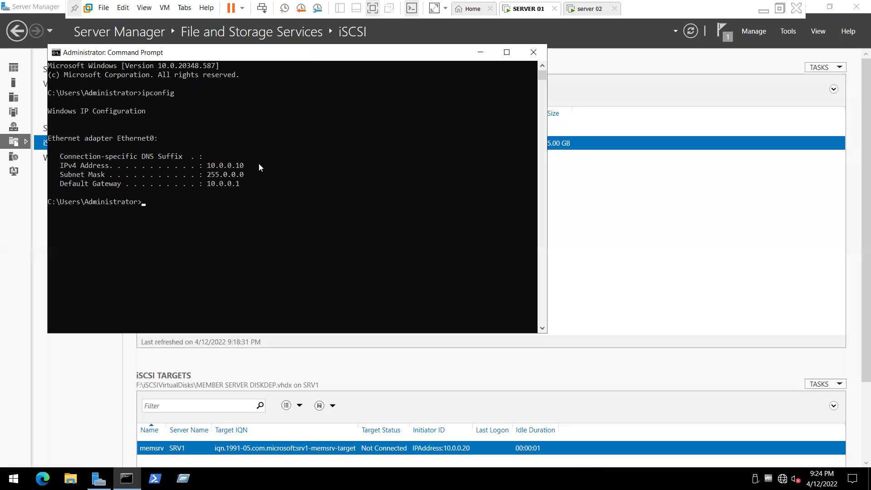
click(481, 52)
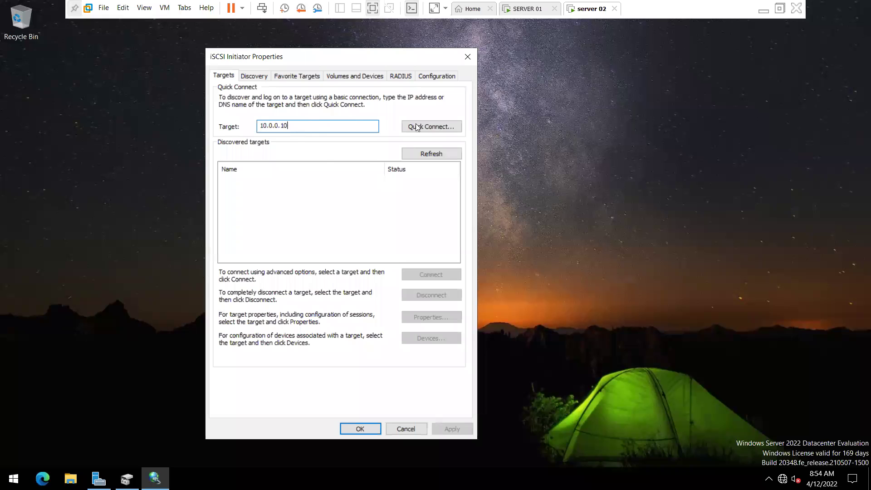
Step: Quick Connect to the srv1-memsrv-target at 10.0.0.10, then close the iSCSI Initiator
click(417, 127)
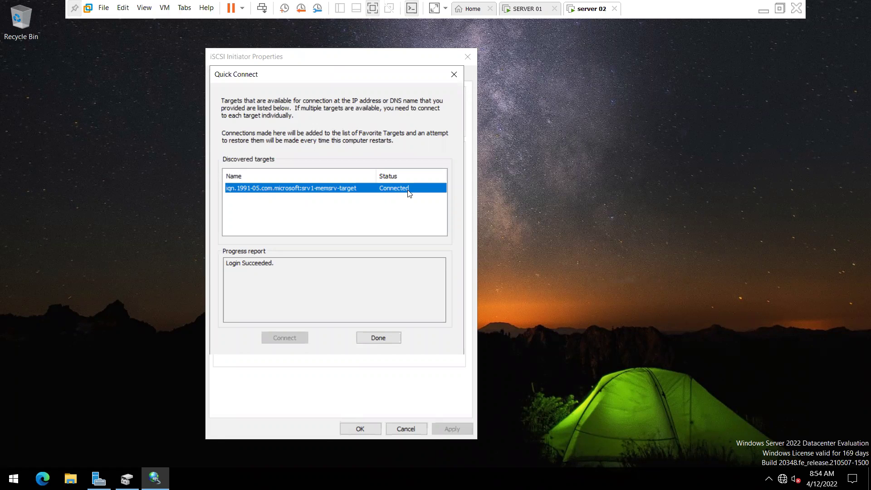
click(523, 12)
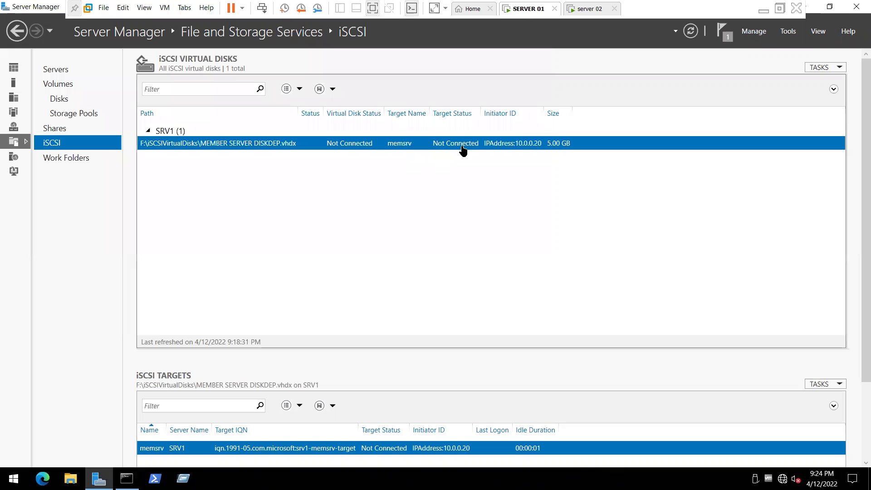
click(586, 10)
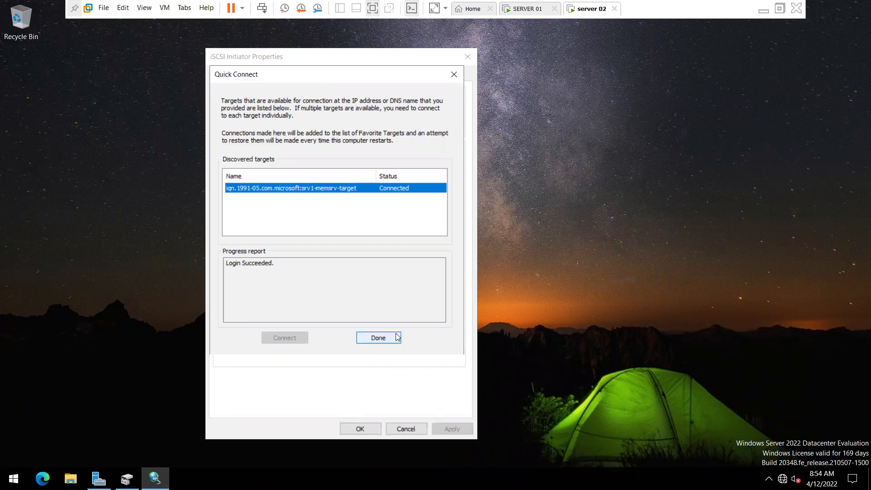
click(379, 338)
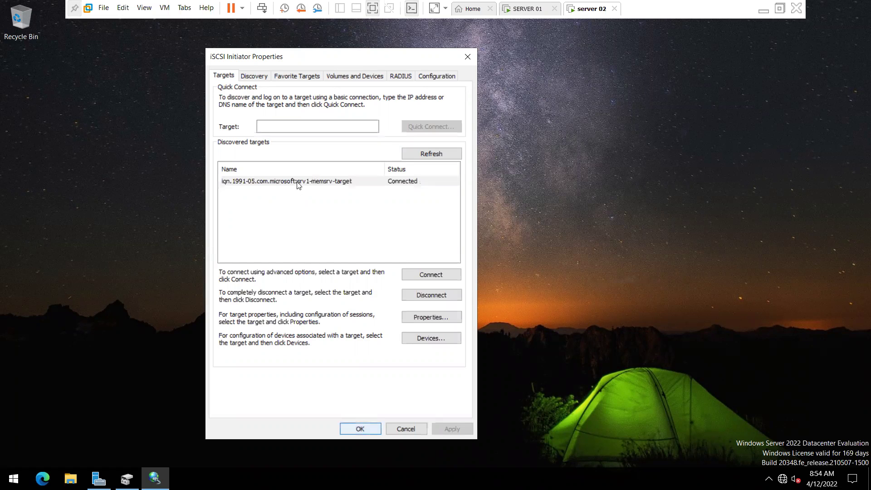
click(360, 427)
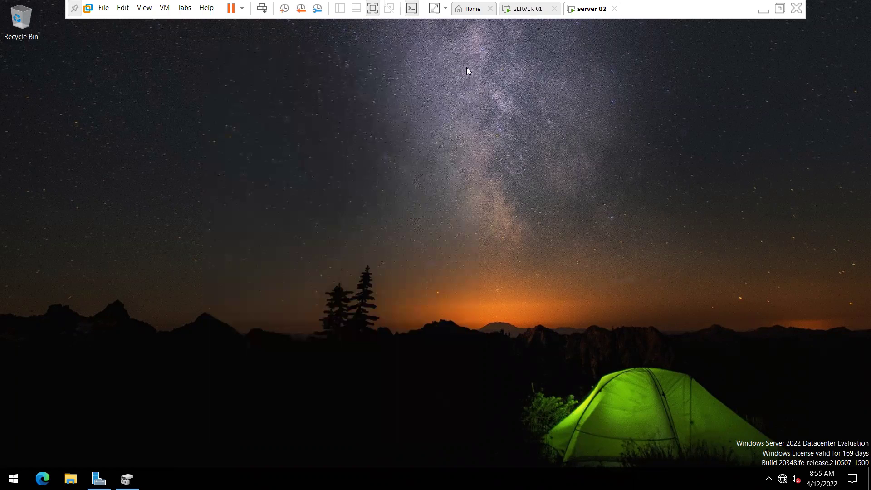
Step: Bring iSCSI Disk 1 online and initialize it with GPT partitioning
click(527, 8)
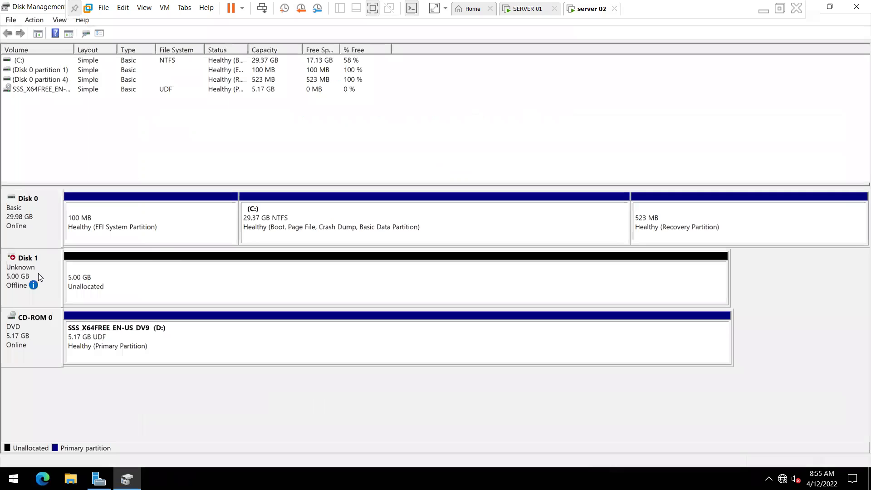
mouse_move(38, 273)
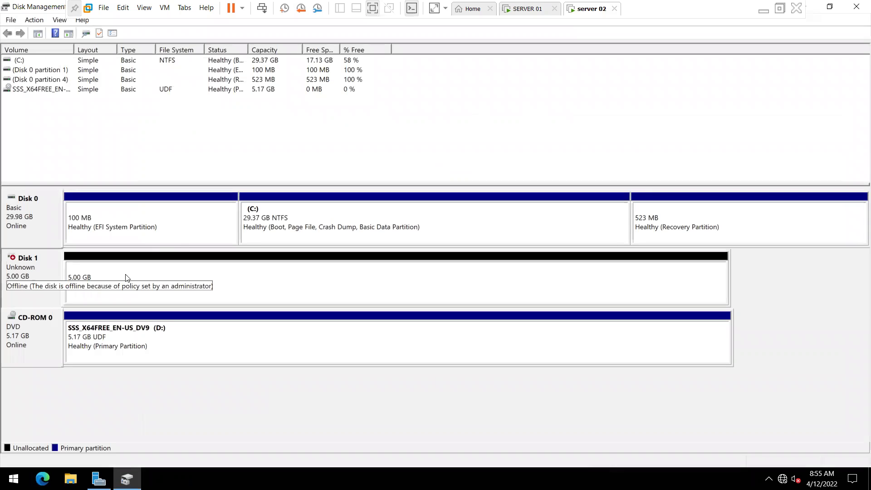
click(159, 278)
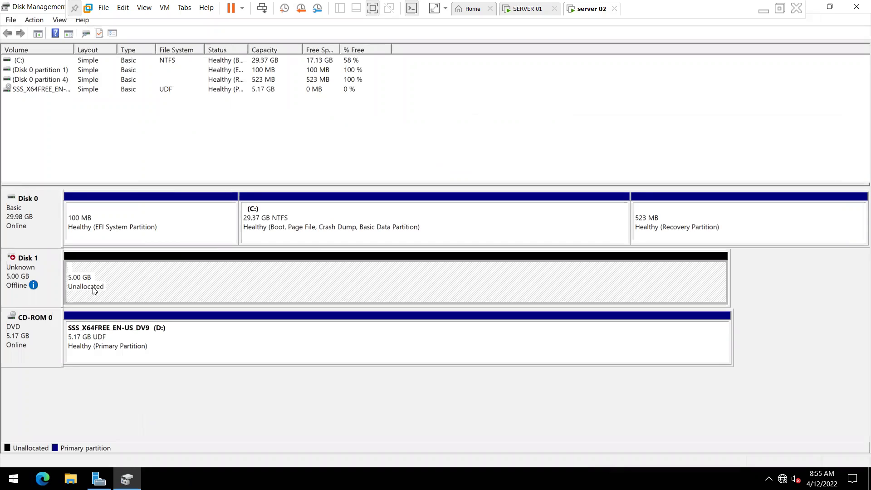
right_click(130, 279)
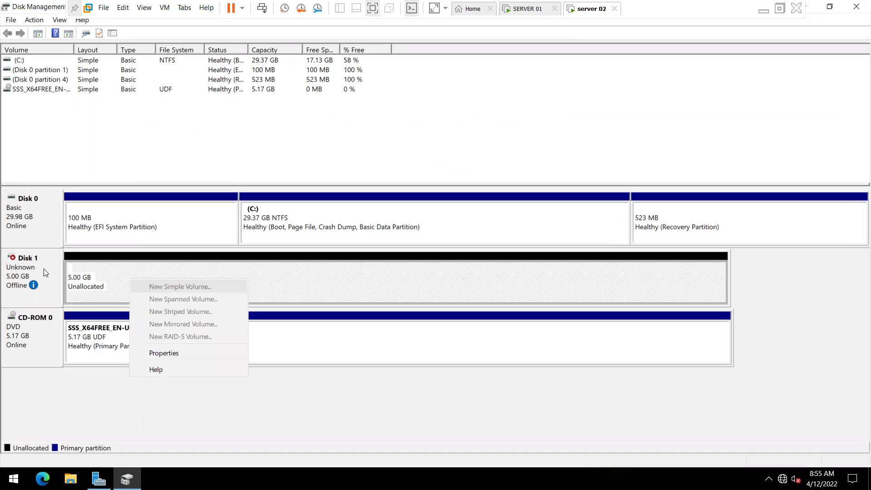
click(44, 272)
right_click(43, 268)
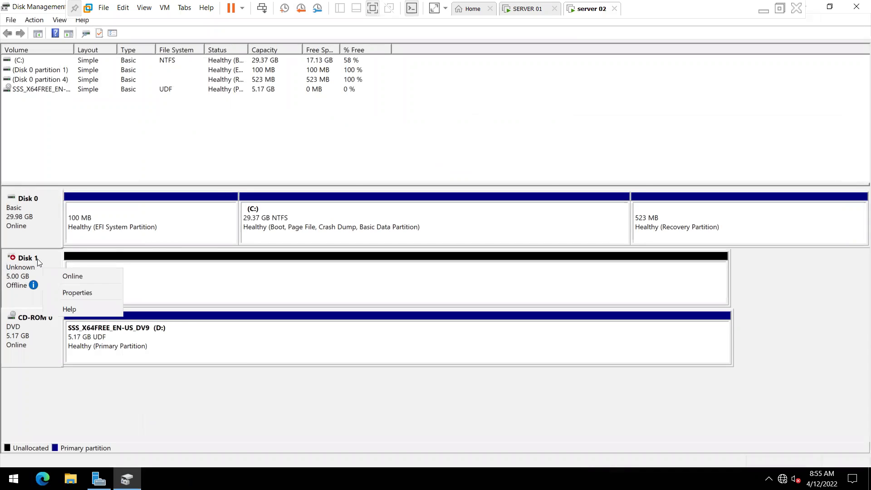
click(71, 276)
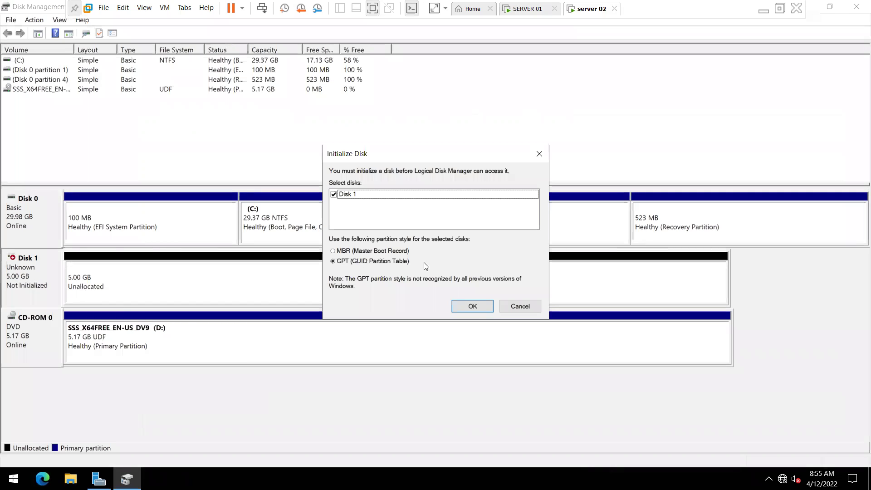
click(472, 306)
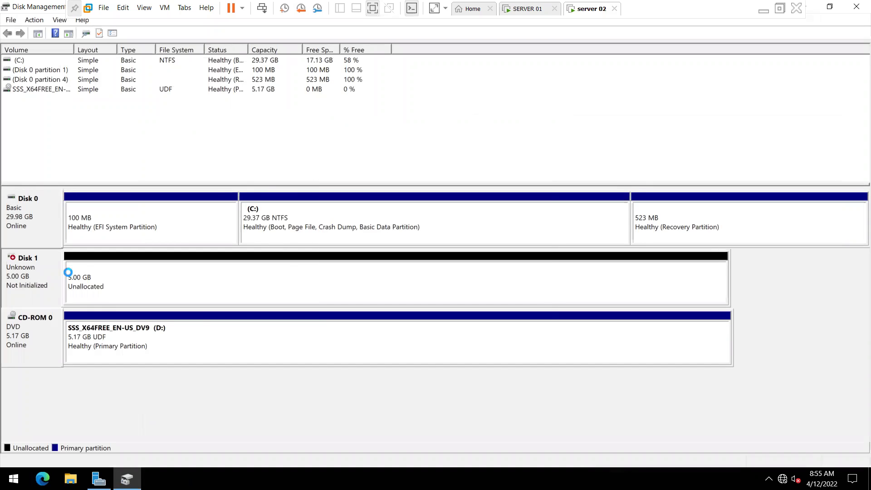
Step: Start a New Simple Volume on Disk 1's unallocated space, accepting the defaults
right_click(113, 276)
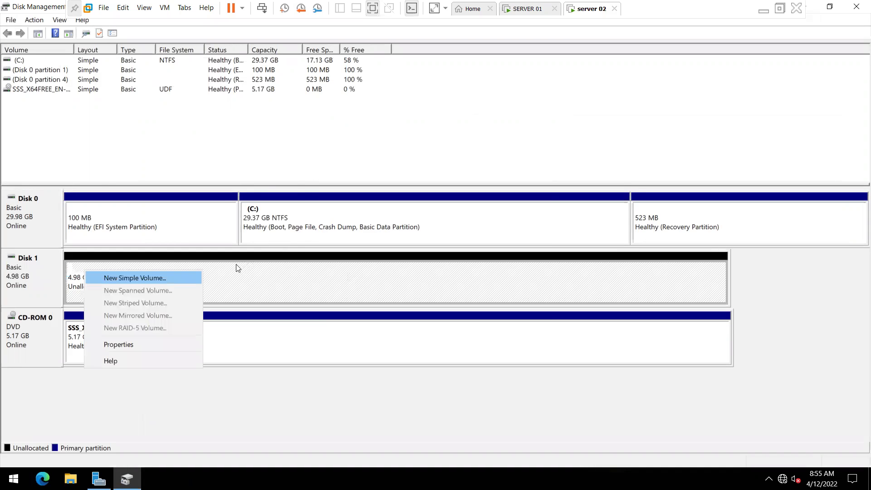
key(Return)
key(Return)
key(Return)
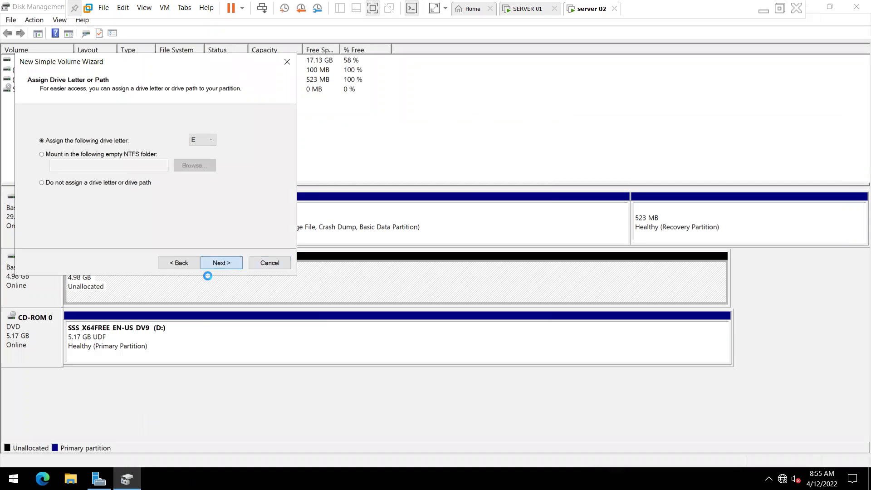
key(Return)
key(Return)
key(Return)
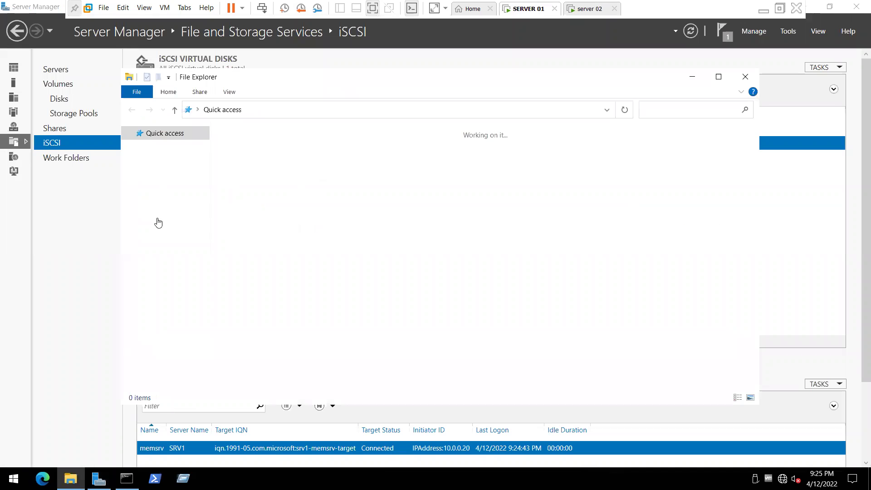
Step: Check the size in bytes of MEMBER SERVER DISKDEP in F:\iSCSIVirtualDisks via its Properties
double_click(285, 301)
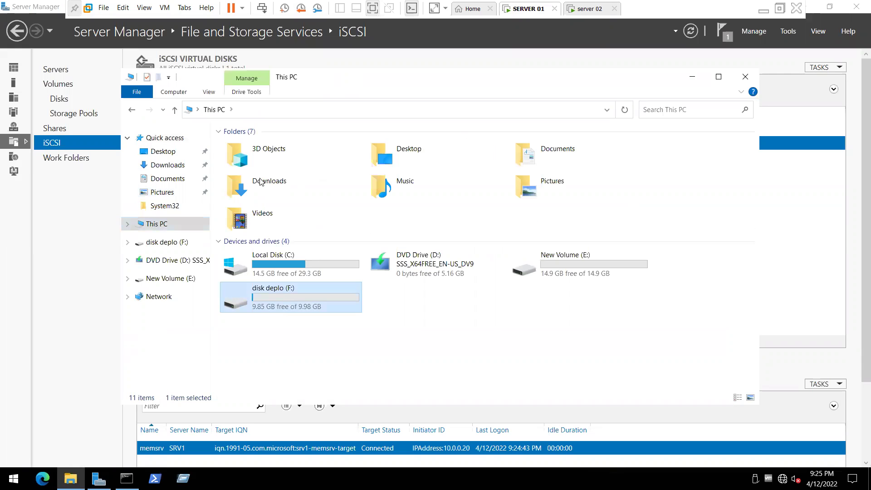
click(287, 150)
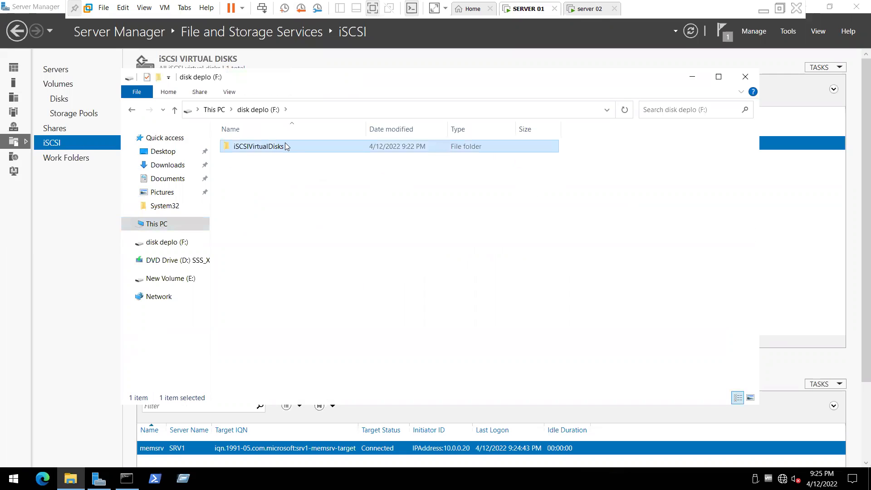
double_click(265, 151)
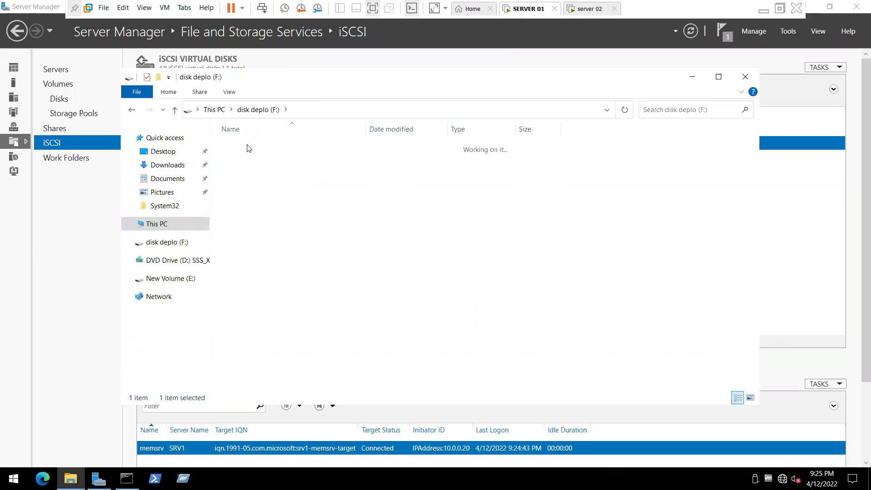
click(300, 150)
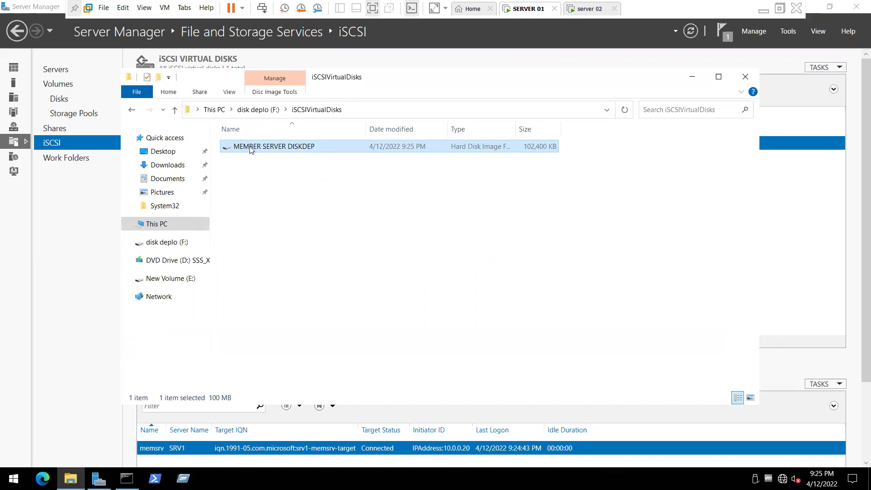
key(shift+F10)
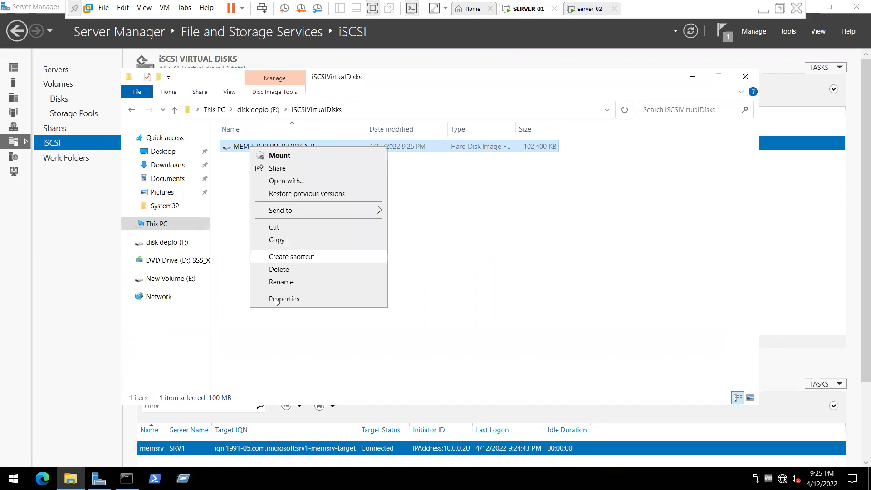
click(312, 271)
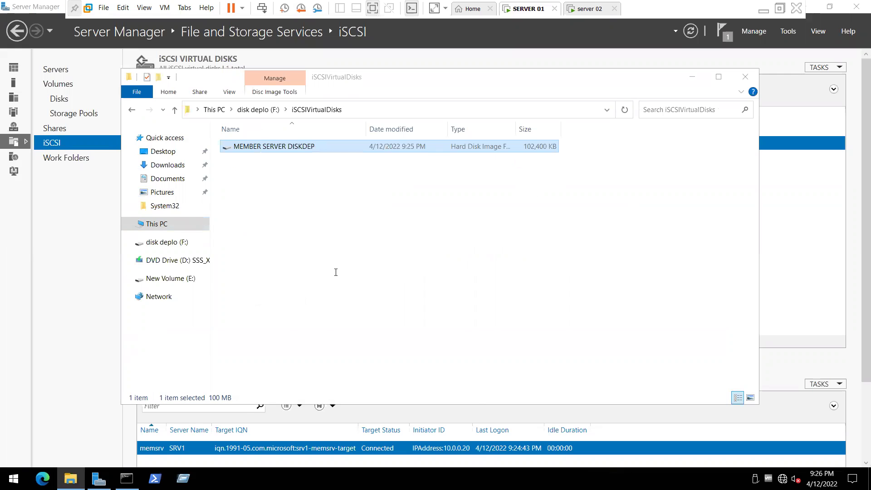
drag(322, 271, 352, 271)
click(394, 421)
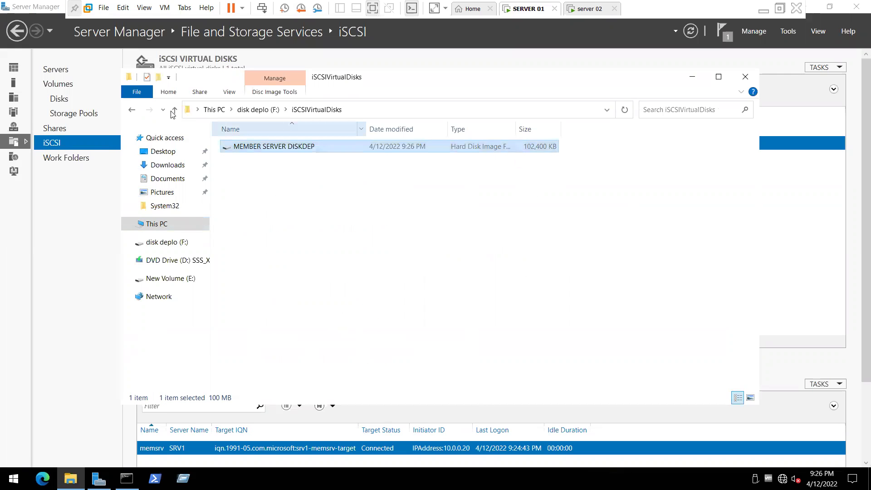
Step: Navigate back up to This PC and close File Explorer
click(174, 110)
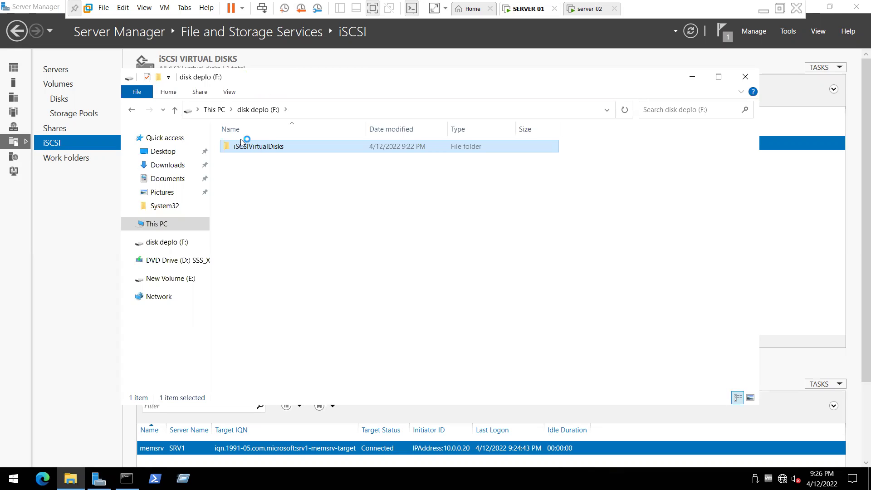
key(alt+Up)
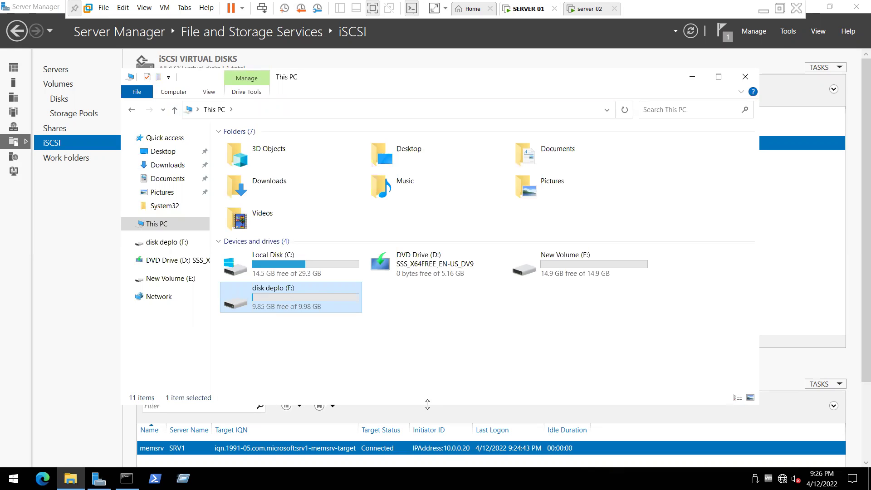
click(745, 78)
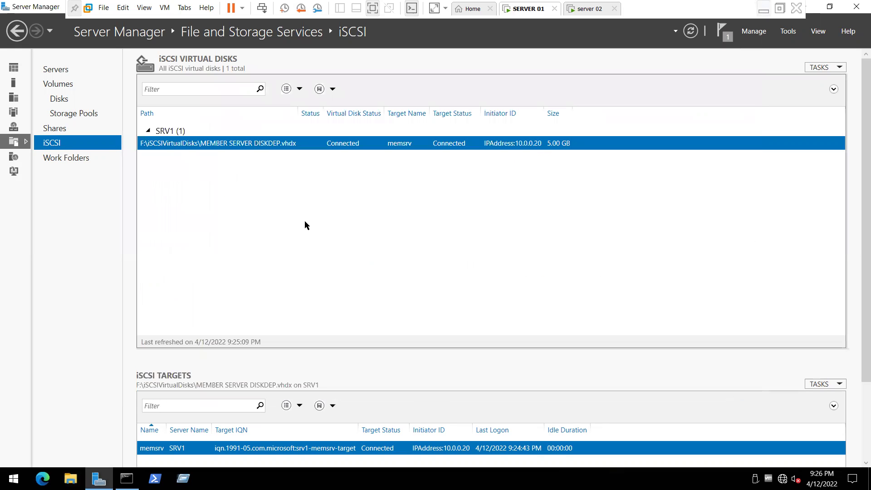
Step: Leave the VM for the host desktop and select the Desktop folder
key(super+d)
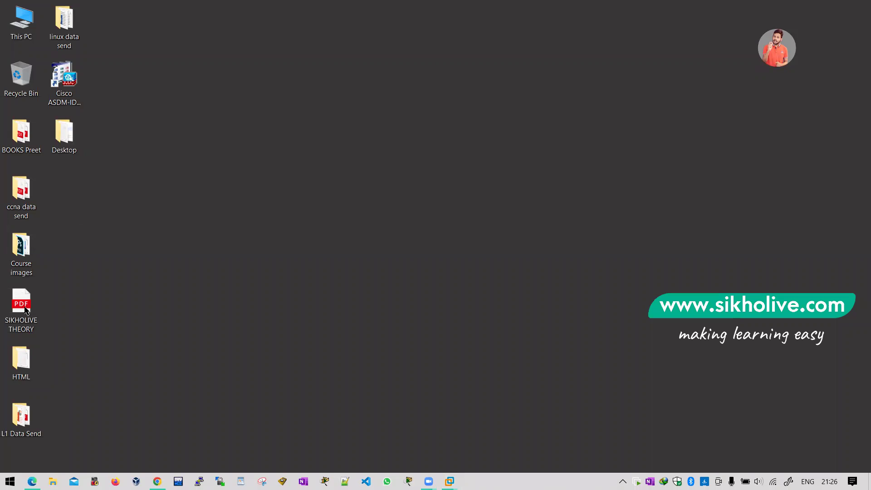
click(24, 135)
ctrl+click(76, 46)
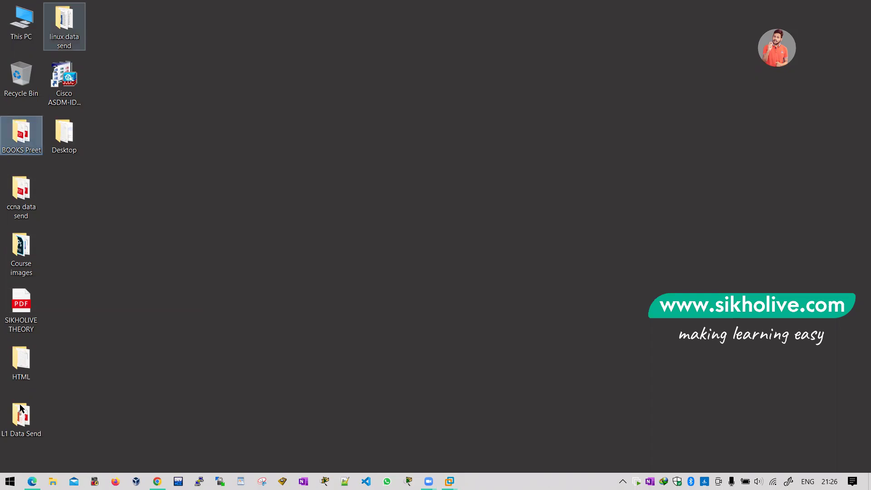
ctrl+click(66, 136)
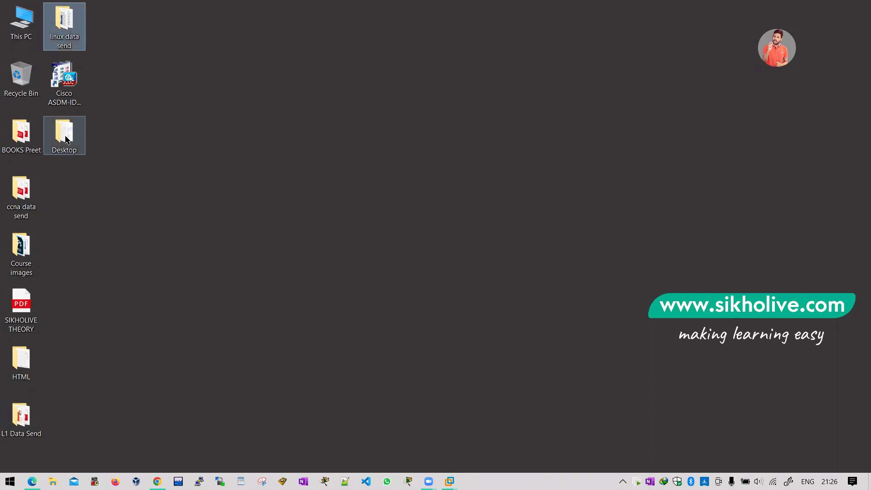
click(66, 138)
Step: Open the host's Desktop folder and briefly view the MCSA syllabus PDF
key(Return)
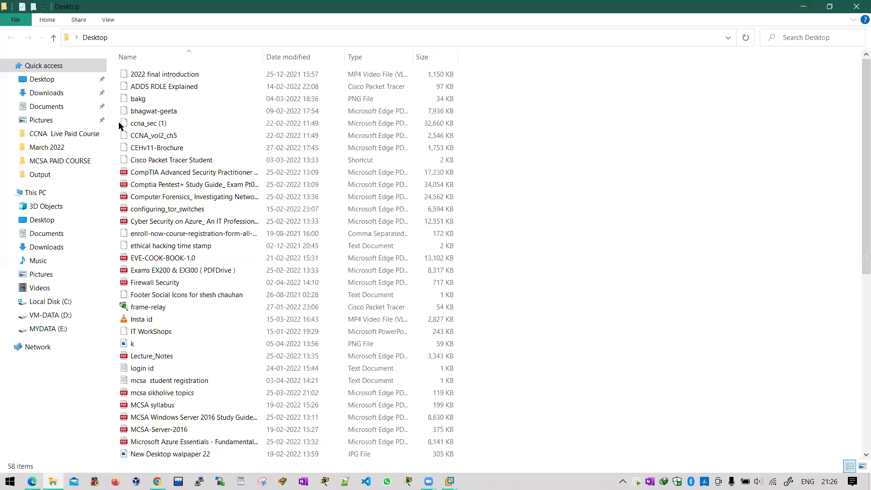
key(super+Down)
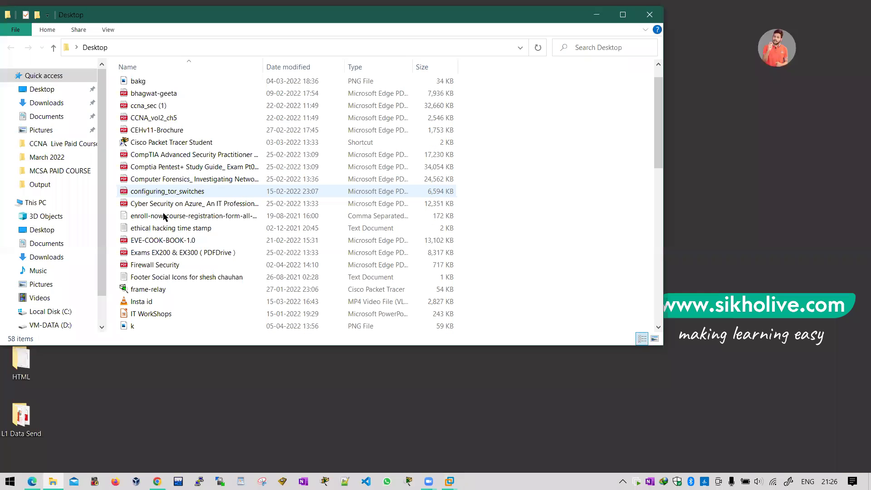
scroll(165, 278, down, 3)
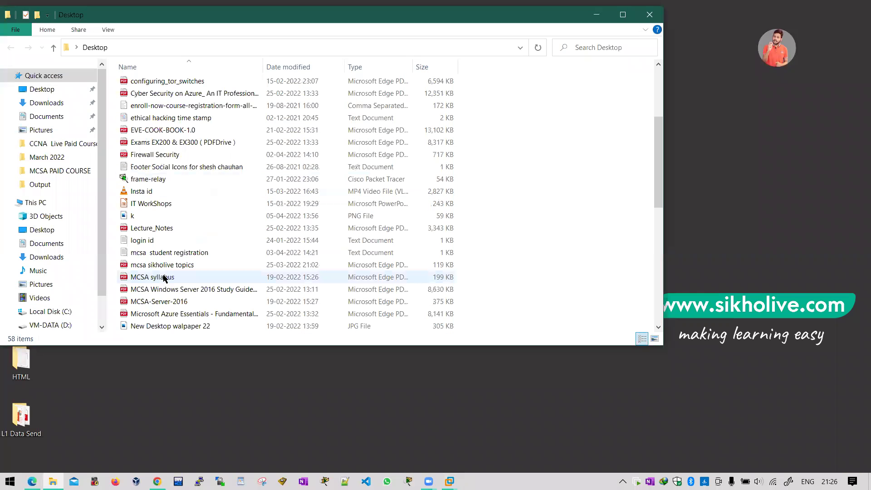
click(164, 278)
double_click(164, 278)
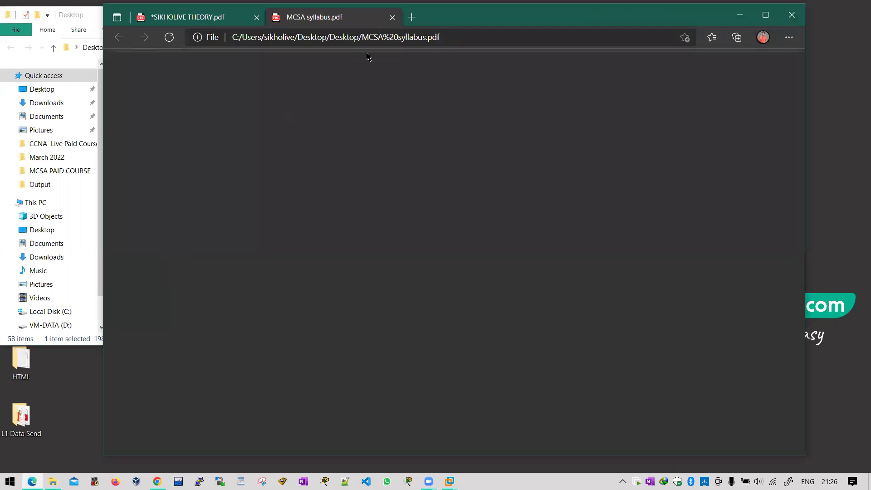
key(ctrl+w)
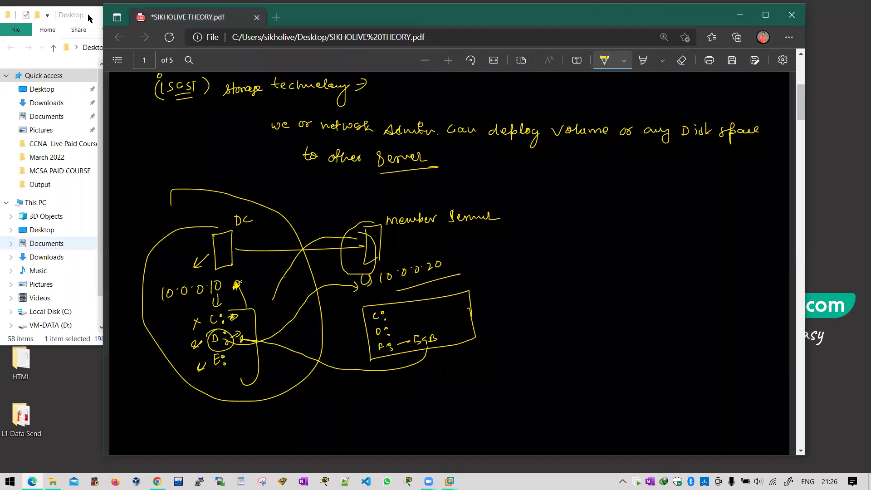
click(89, 18)
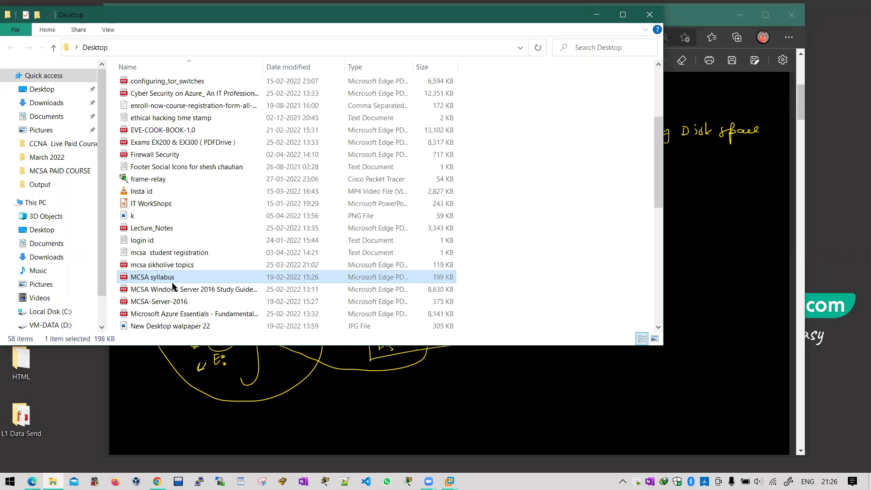
Step: Browse the Desktop files, adjust the volume, and return to the SIKHOLIVE THEORY whiteboard PDF
scroll(172, 286, down, 2)
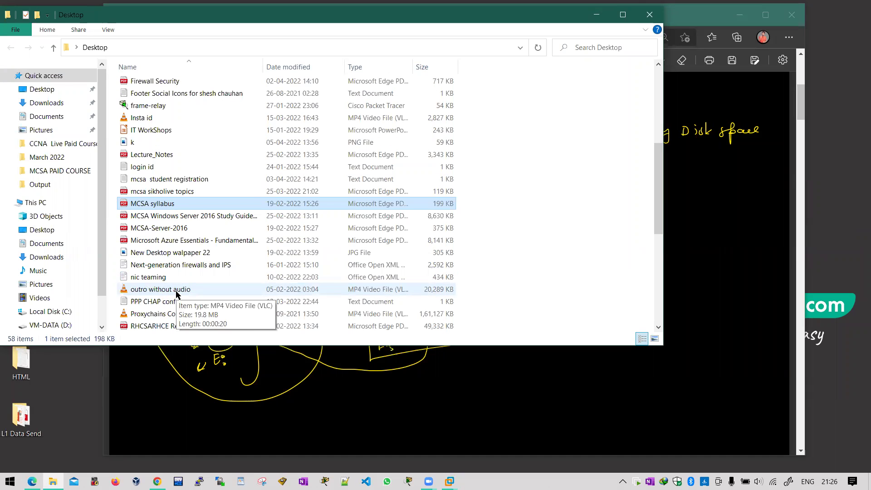
key(XF86AudioLowerVolume)
key(XF86AudioRaiseVolume)
key(XF86AudioRaiseVolume)
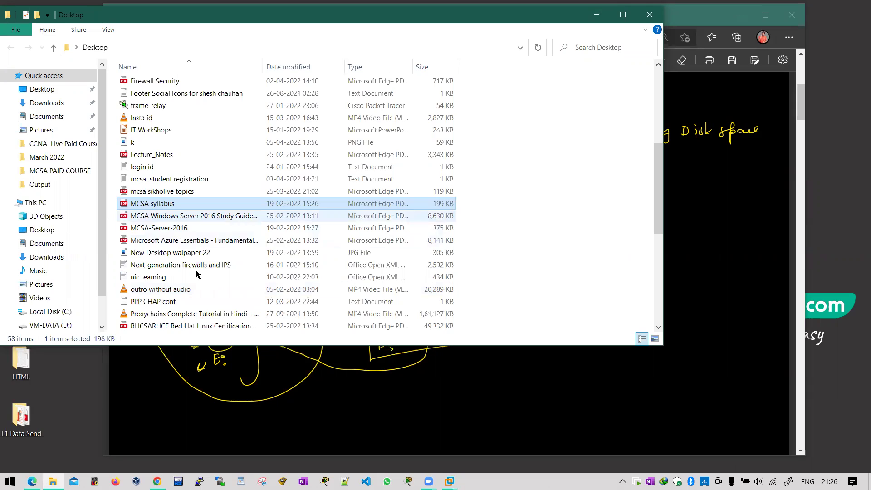
click(223, 240)
scroll(307, 145, down, 2)
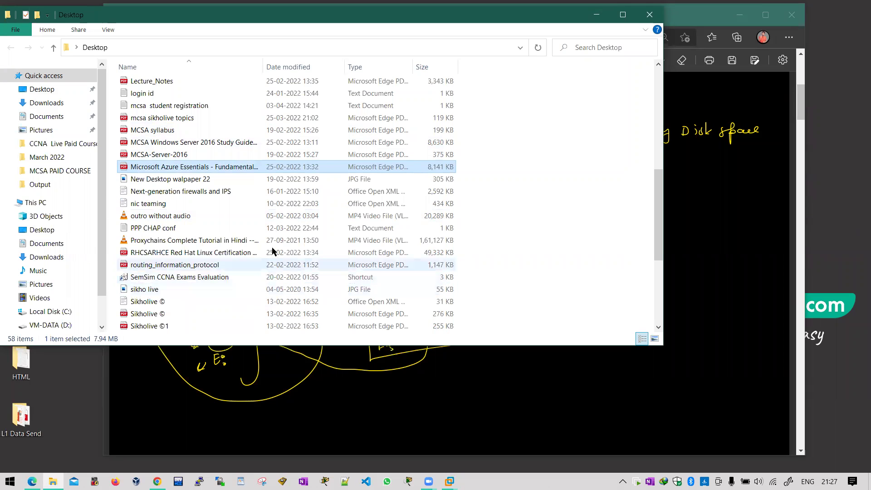
scroll(277, 247, down, 3)
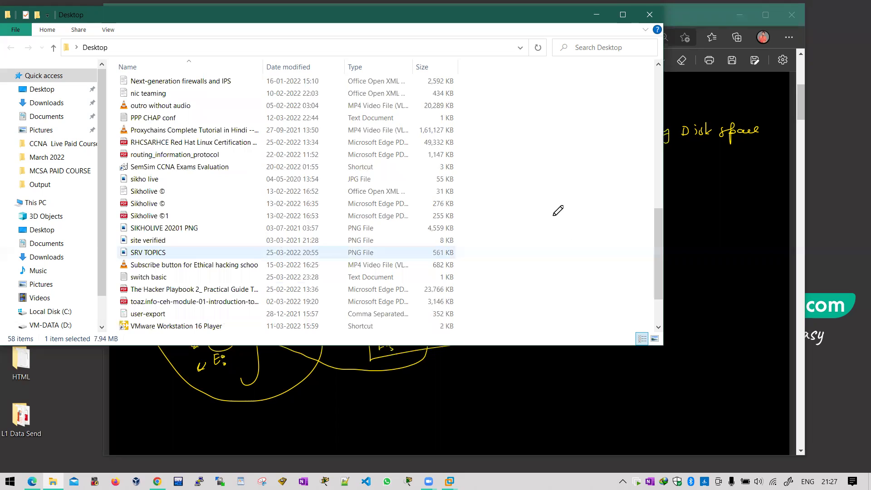
key(alt+Tab)
scroll(518, 190, down, 4)
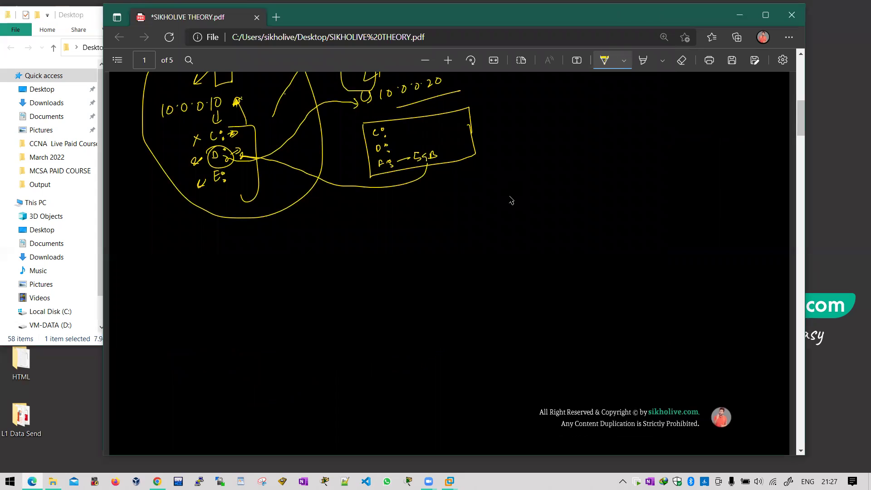
Step: Draw a circled server with outward arrows, linked by a long line to a right-hand server
mouse_move(215, 295)
mouse_down()
mouse_move(241, 315)
mouse_move(241, 327)
mouse_up()
drag(211, 276, 168, 328)
drag(218, 310, 187, 367)
mouse_move(236, 331)
mouse_down()
mouse_move(234, 353)
mouse_move(243, 359)
mouse_up()
drag(245, 324, 275, 369)
drag(245, 317, 278, 310)
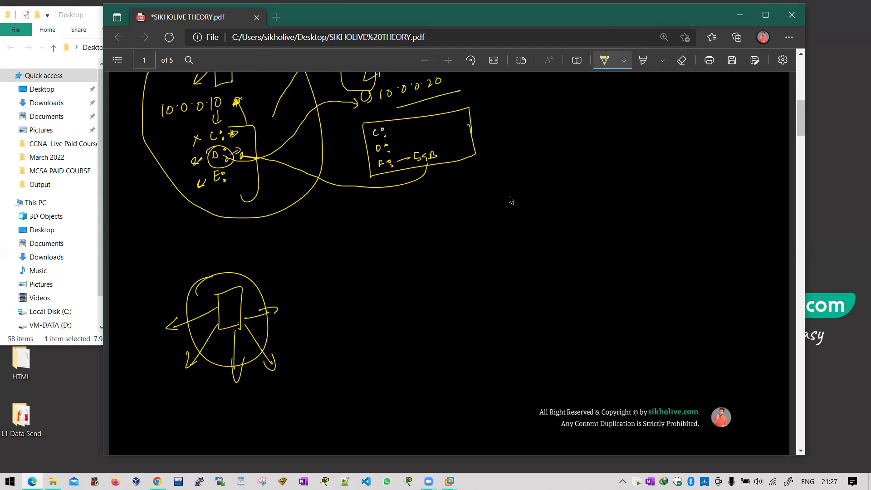
drag(222, 286, 222, 253)
drag(237, 289, 271, 264)
mouse_move(242, 309)
mouse_down()
mouse_move(462, 274)
mouse_move(476, 250)
mouse_move(478, 299)
mouse_up()
drag(466, 267, 477, 298)
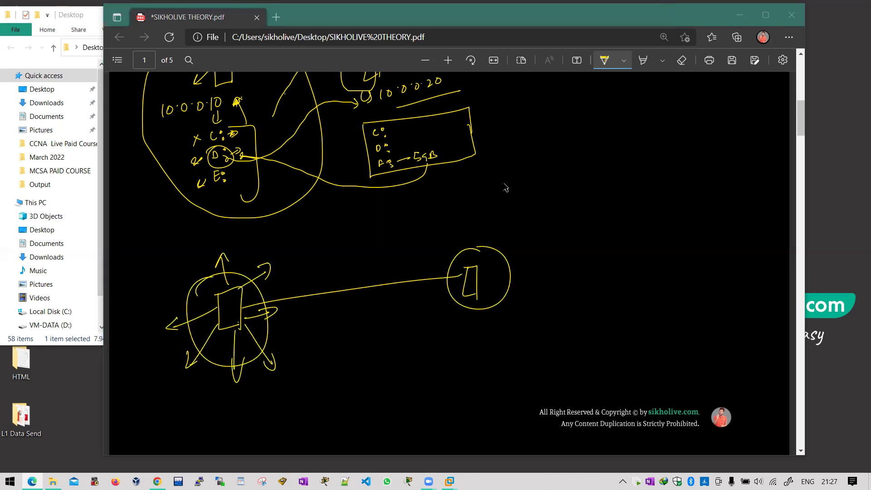
Step: Draw a line from the right server labelled 10GB, ending at HR
drag(481, 284, 564, 269)
drag(526, 255, 525, 262)
drag(534, 257, 530, 256)
drag(543, 252, 543, 257)
drag(550, 253, 551, 260)
drag(535, 265, 545, 264)
drag(535, 268, 603, 264)
drag(613, 260, 613, 269)
drag(614, 265, 621, 264)
mouse_move(621, 259)
mouse_down()
mouse_move(620, 268)
mouse_move(630, 268)
mouse_move(617, 247)
mouse_up()
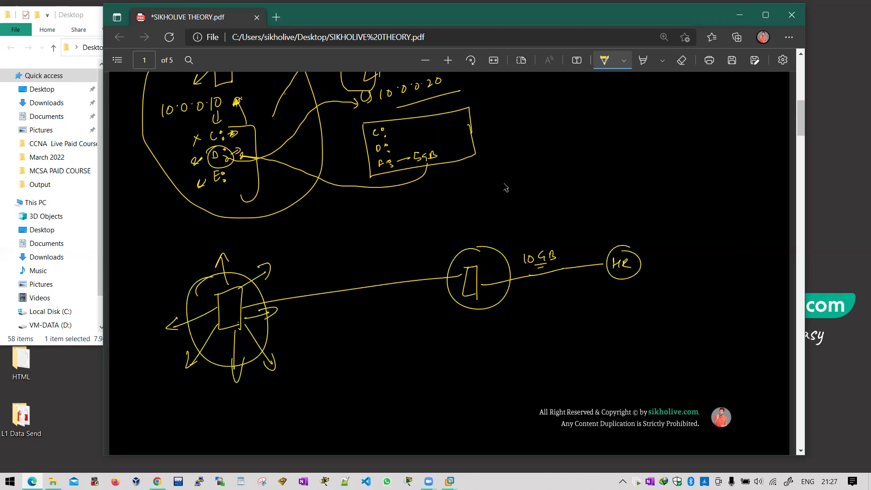
Step: Add arrows around the right server and an arrowed arc back toward the left server
drag(498, 259, 515, 232)
drag(491, 300, 523, 319)
drag(467, 234, 476, 225)
drag(499, 255, 507, 262)
drag(440, 243, 450, 260)
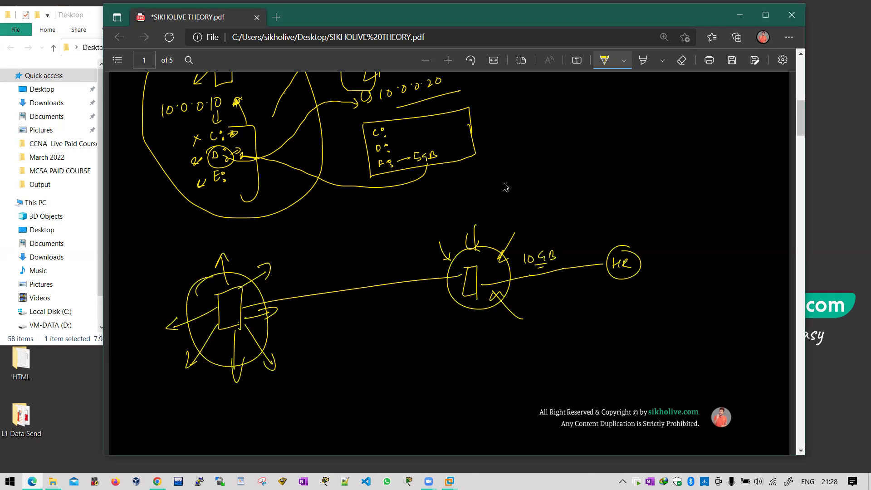
drag(494, 221, 485, 252)
drag(291, 288, 444, 275)
drag(287, 280, 300, 291)
drag(291, 326, 292, 334)
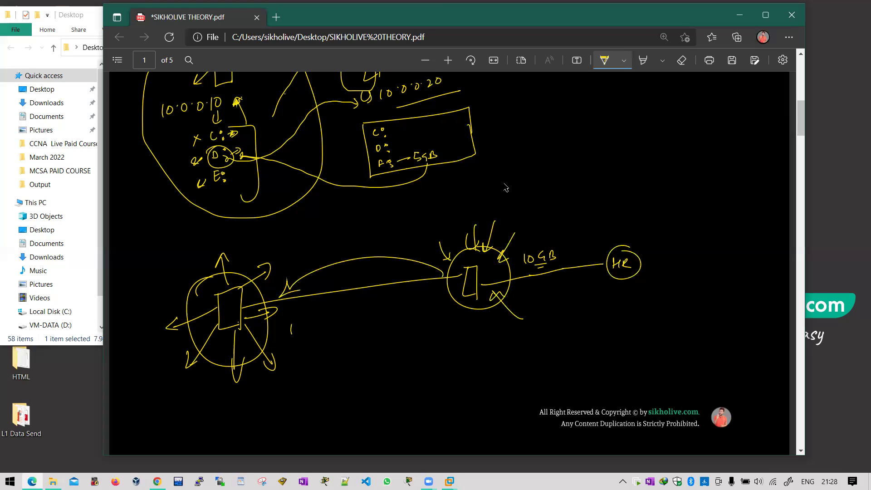
Step: Write an underlined 110GB label under the link line
drag(257, 322, 277, 333)
drag(239, 299, 272, 275)
drag(288, 325, 289, 334)
drag(297, 327, 297, 328)
drag(304, 324, 305, 333)
drag(313, 323, 315, 333)
mouse_move(294, 342)
mouse_down()
mouse_move(321, 336)
mouse_move(296, 361)
mouse_up()
Step: Write iSCSI below 110GB, underlined and pointing at the right server
drag(309, 349, 301, 361)
drag(313, 349, 311, 358)
drag(319, 347, 317, 353)
drag(330, 341, 329, 350)
drag(327, 335, 307, 373)
drag(341, 338, 441, 295)
drag(429, 294, 432, 307)
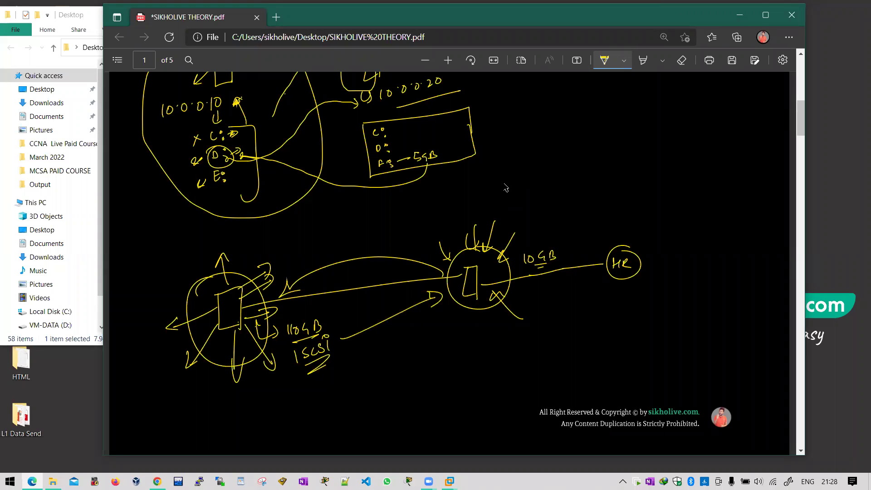
Step: Add a share box and an arc from the right server to HR, circle the left box, then minimize
drag(486, 283, 495, 280)
mouse_move(527, 246)
mouse_down()
mouse_move(498, 280)
mouse_move(597, 255)
mouse_up()
drag(484, 268, 604, 260)
drag(217, 296, 257, 337)
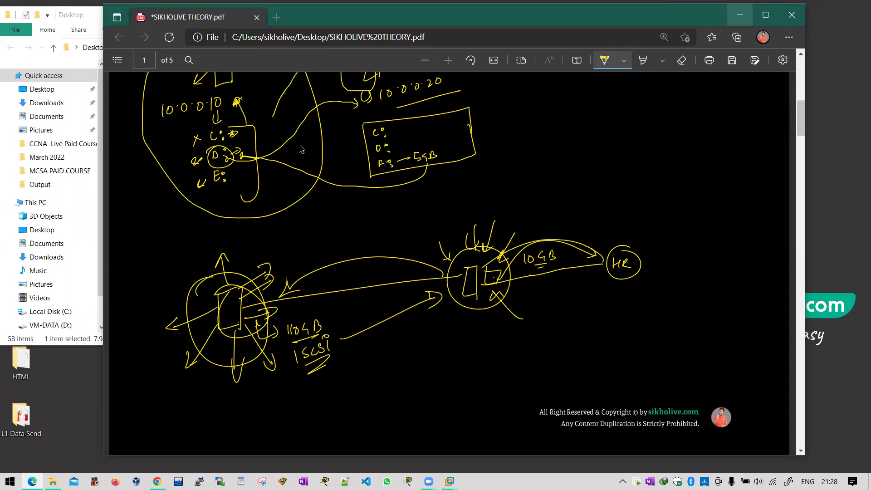
key(super+Down)
Step: Open the 'mcsa sikholive topics' PDF in Edge
scroll(192, 279, down, 2)
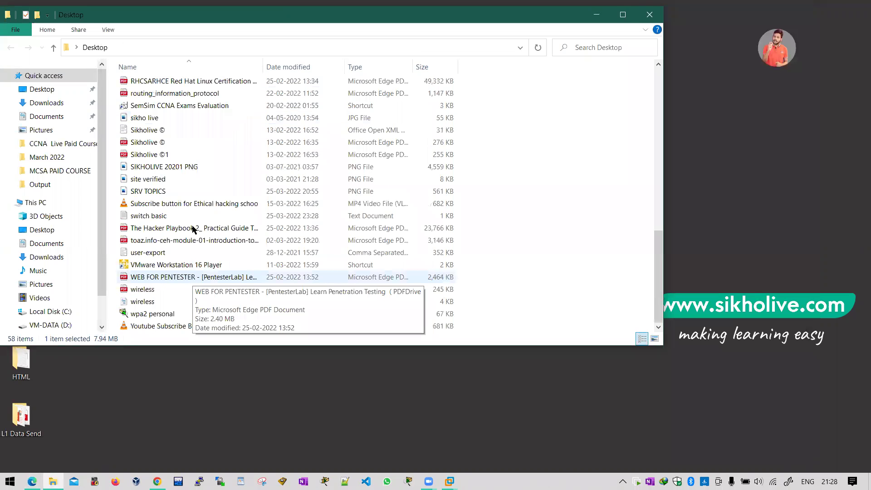
scroll(175, 204, up, 4)
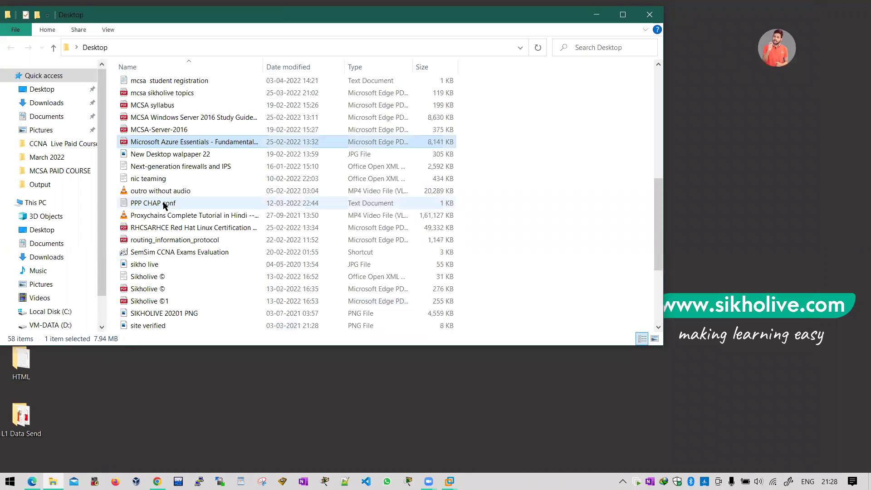
scroll(166, 206, up, 2)
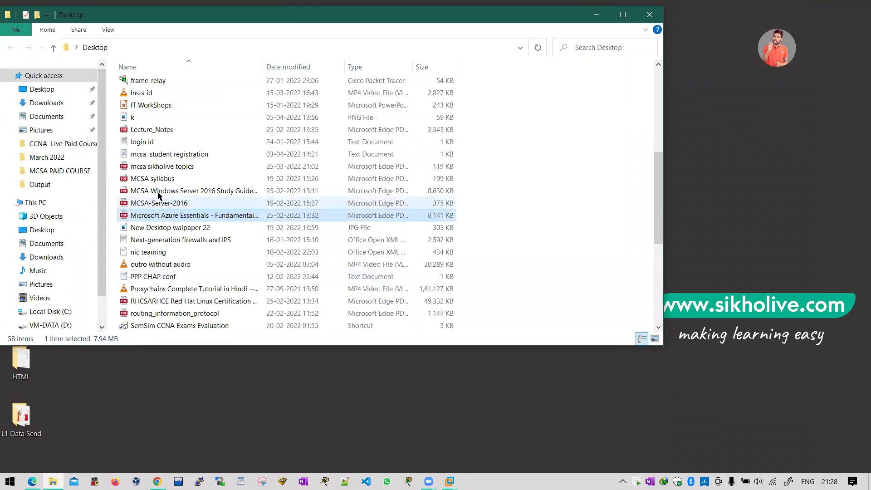
click(173, 168)
key(Return)
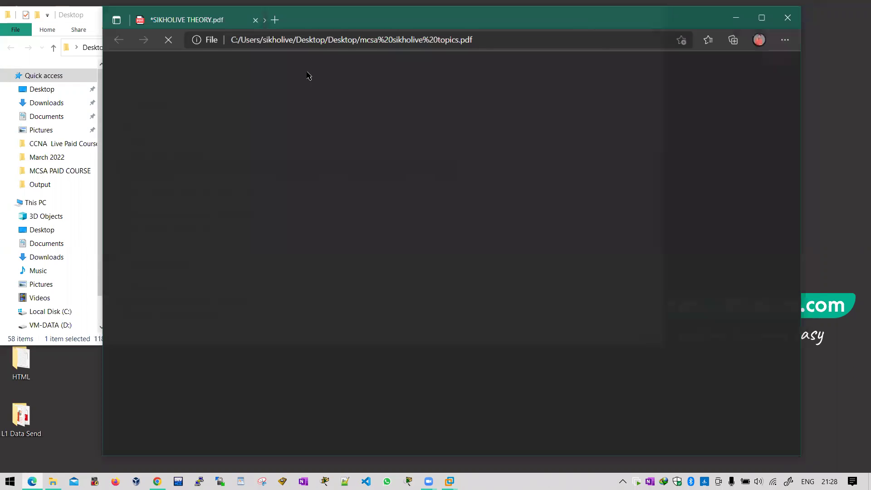
key(alt+Tab)
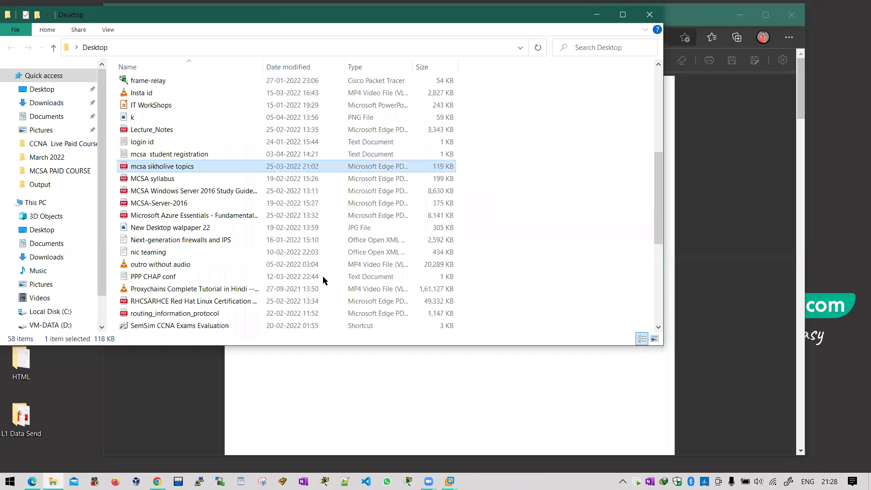
key(alt+F4)
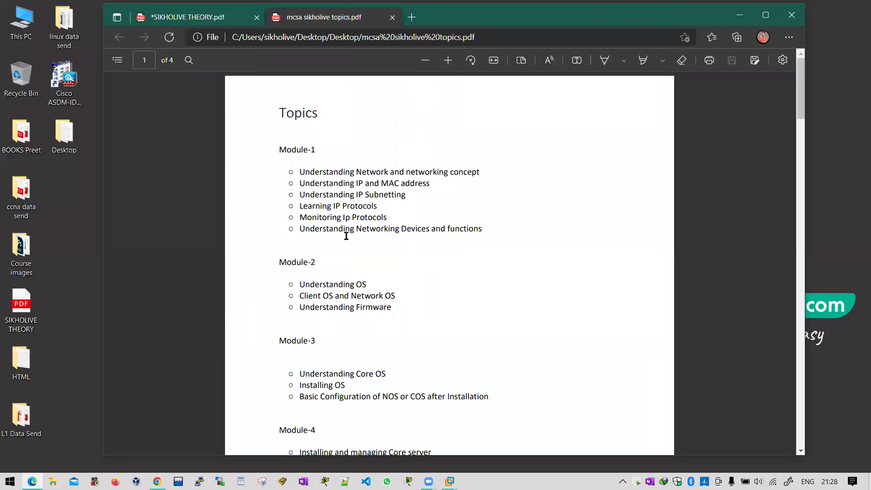
Step: Review the storage topics, highlighting NTFS file System, Sharing with Basic Permission and FSRM
scroll(346, 230, down, 10)
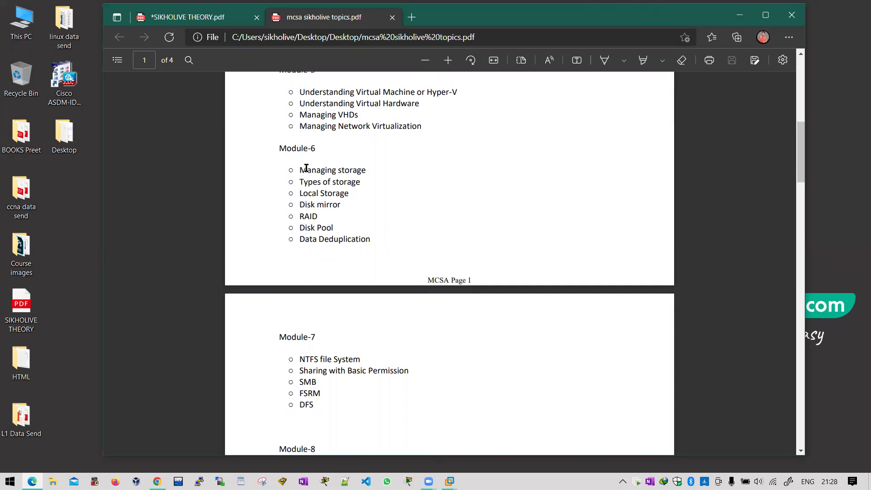
drag(369, 249, 369, 247)
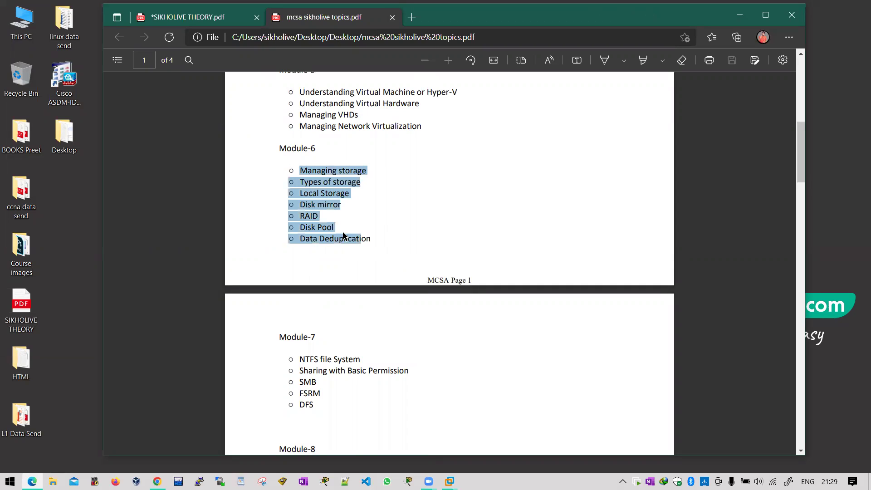
scroll(354, 218, down, 4)
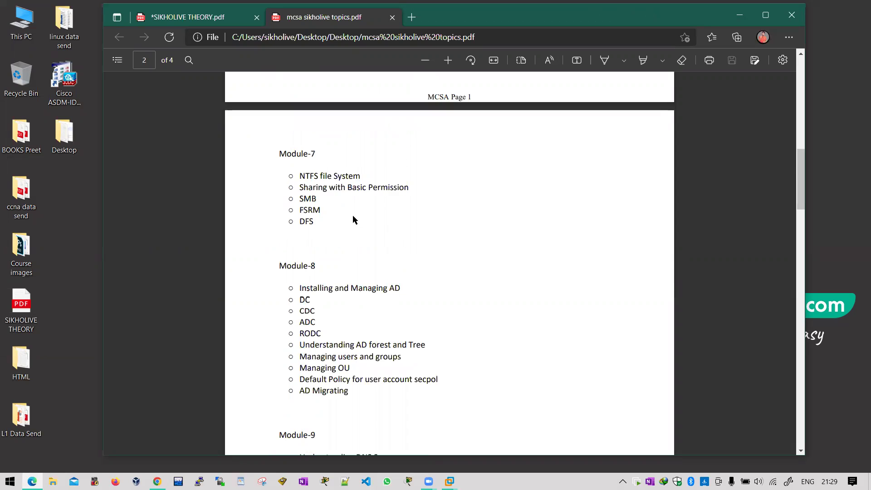
scroll(352, 217, up, 1)
scroll(335, 224, up, 2)
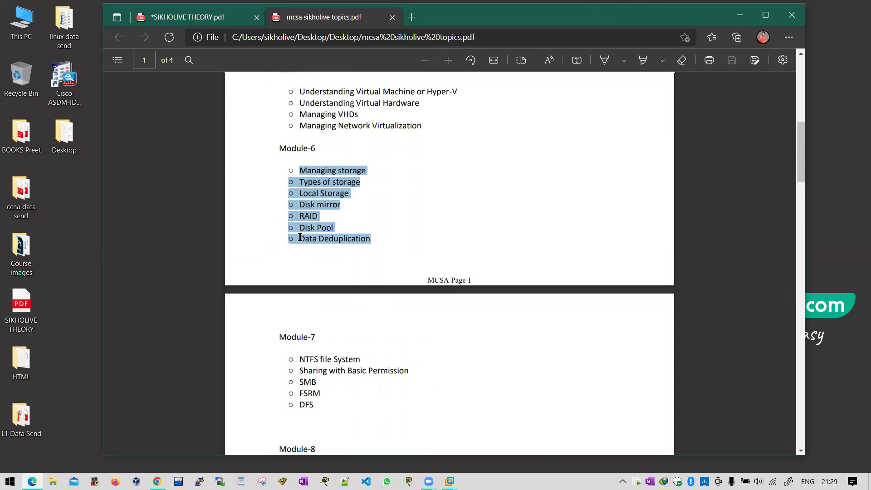
scroll(301, 235, down, 2)
drag(299, 237, 360, 237)
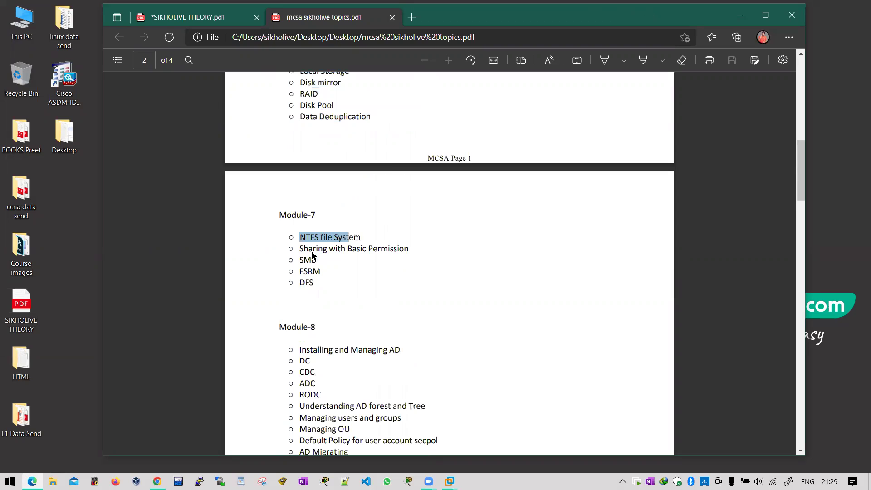
drag(299, 248, 404, 249)
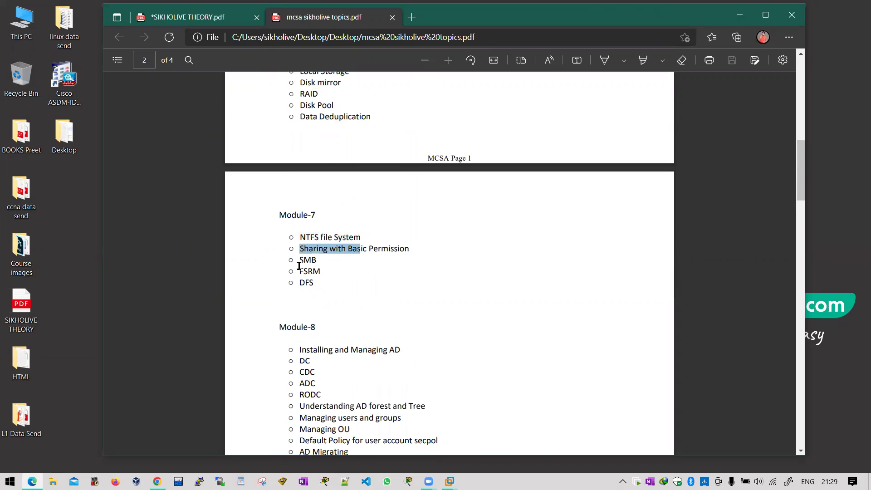
mouse_move(298, 275)
mouse_down()
mouse_move(325, 279)
mouse_move(289, 283)
mouse_up()
click(323, 278)
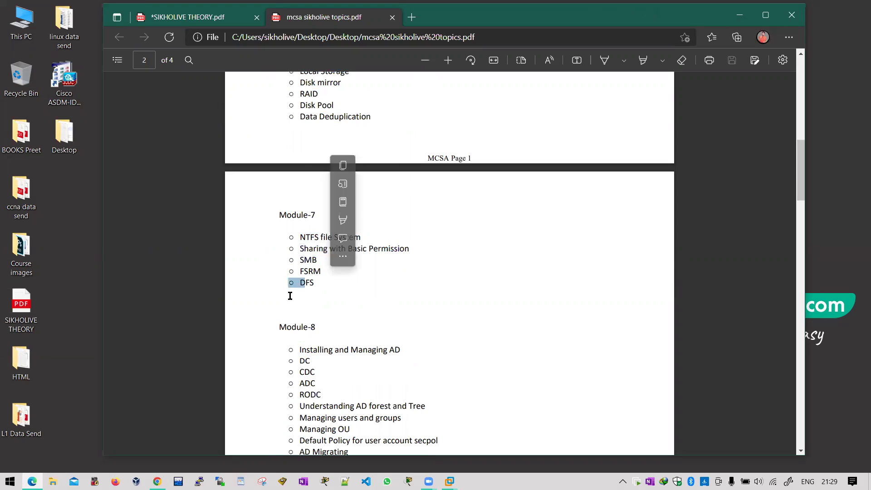
scroll(288, 295, up, 2)
scroll(301, 148, down, 4)
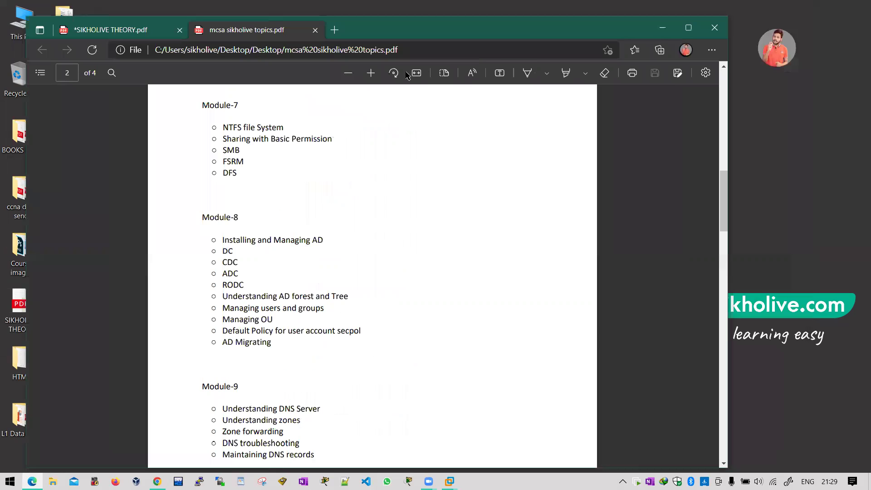
Step: Fit the page to width, highlight the NTFS file System line, then show the desktop
click(416, 73)
scroll(138, 278, down, 3)
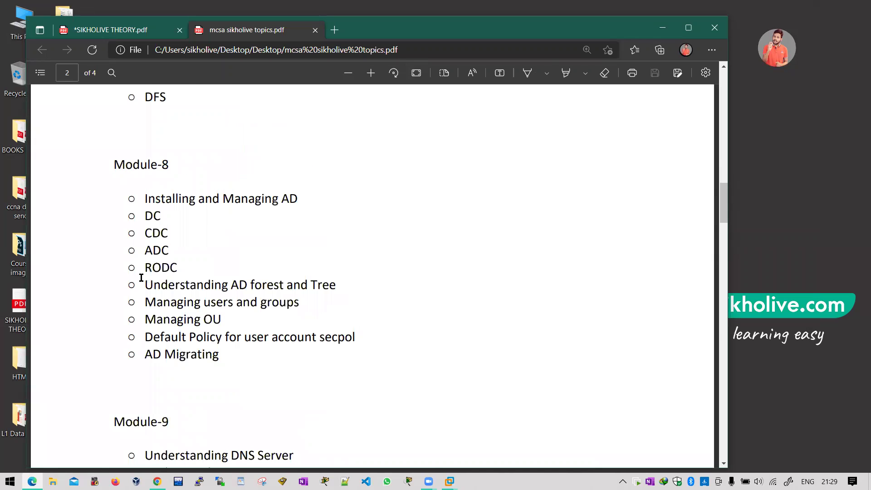
scroll(270, 275, up, 5)
triple_click(270, 274)
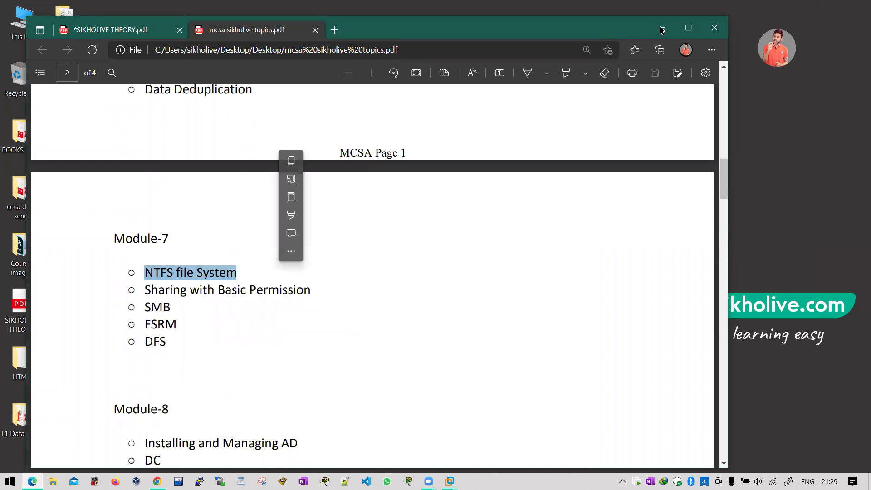
key(super+d)
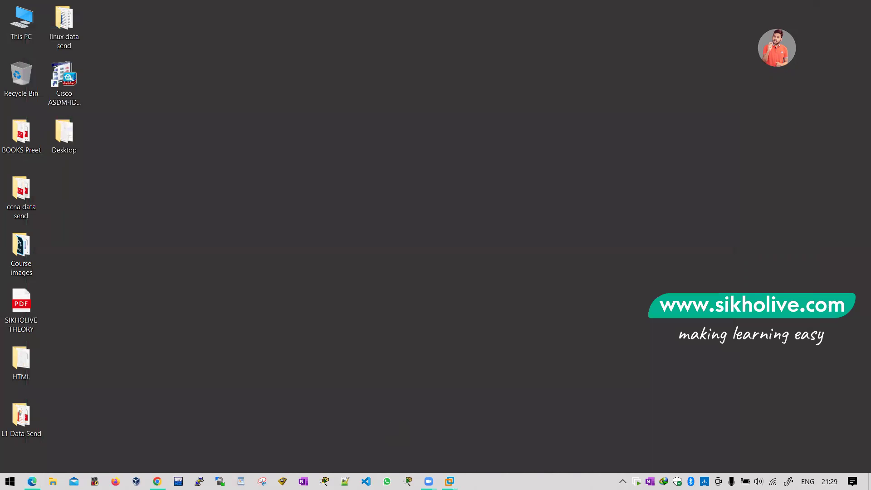
Step: Delete New Volume (E:) from Disk 1, then switch to the SERVER 01 virtual machine
mouse_move(449, 481)
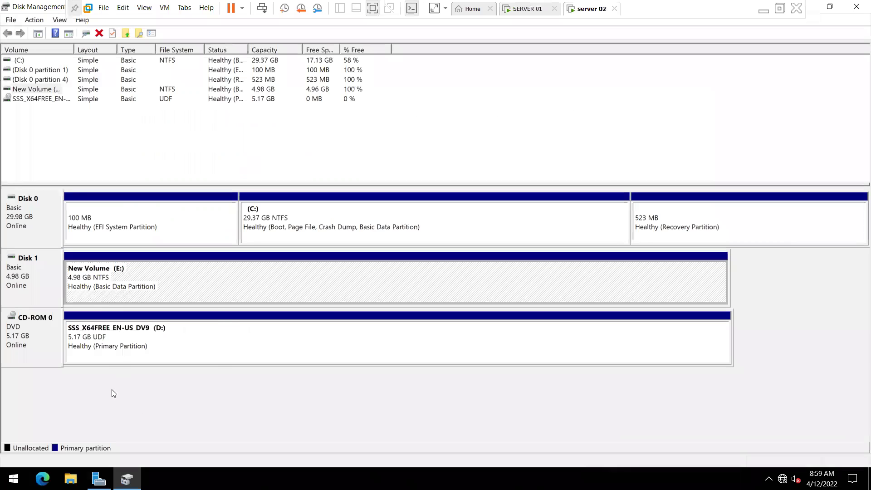
key(shift+F10)
click(113, 394)
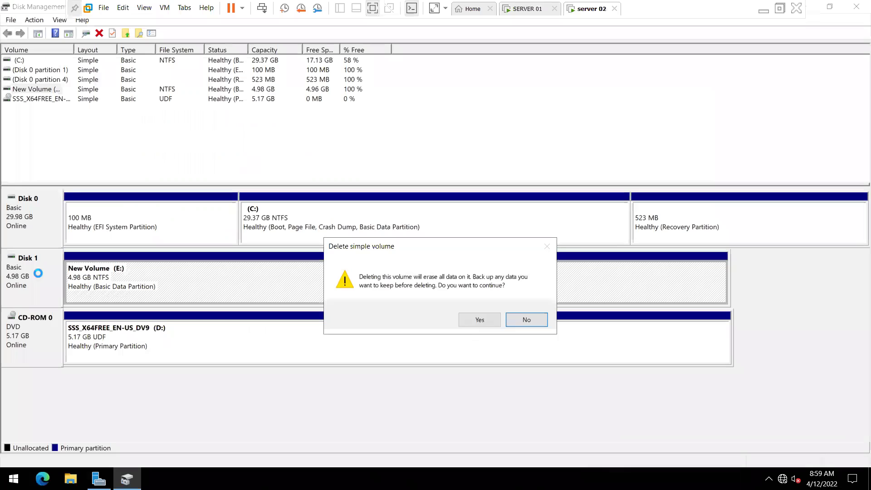
key(y)
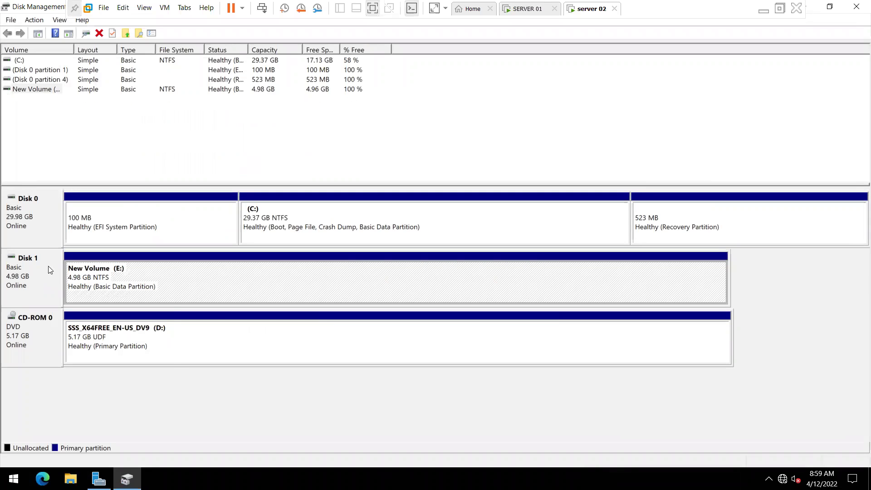
right_click(49, 268)
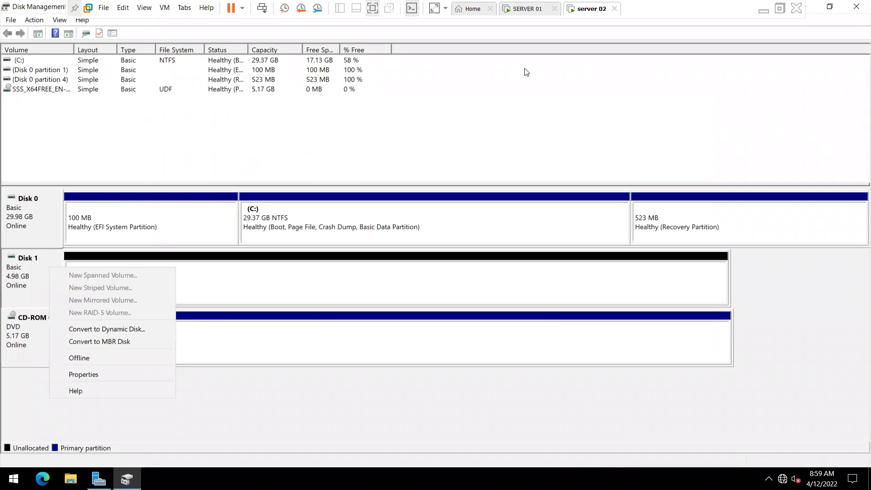
click(532, 12)
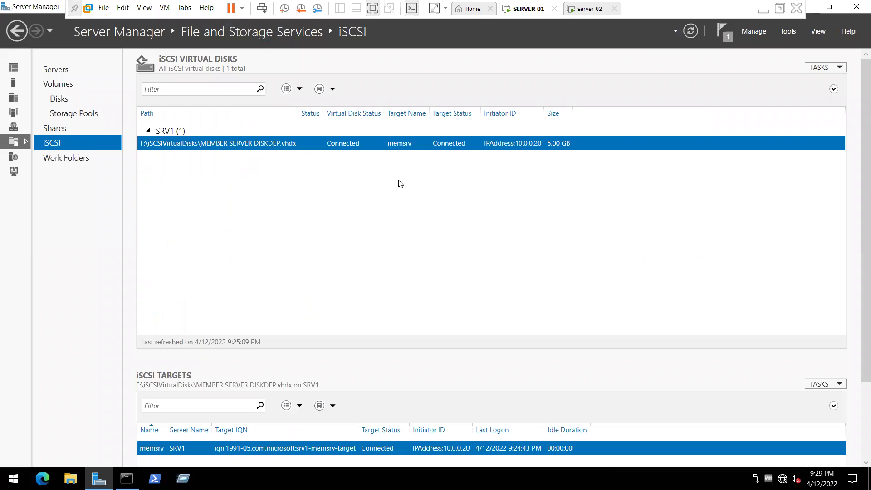
Step: Run Remove iSCSI Virtual Disk on MEMBER SERVER DISKDEP.vhdx, then switch to server 02
right_click(427, 197)
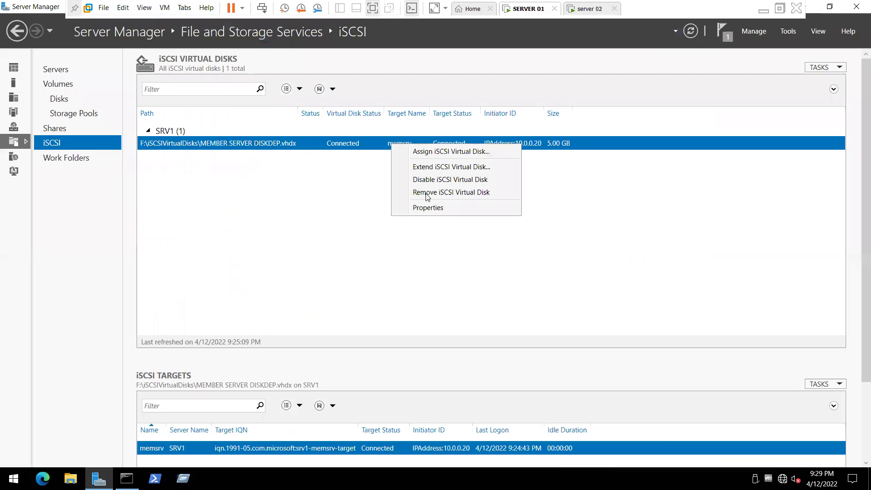
click(449, 191)
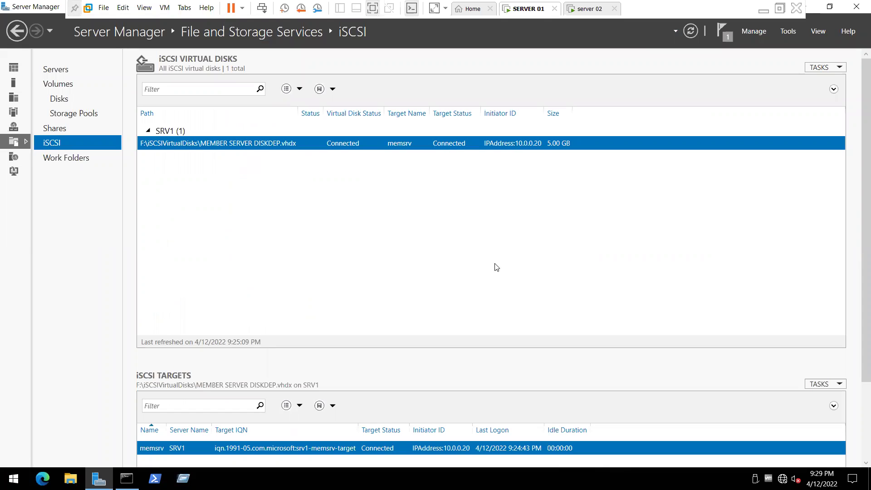
click(494, 271)
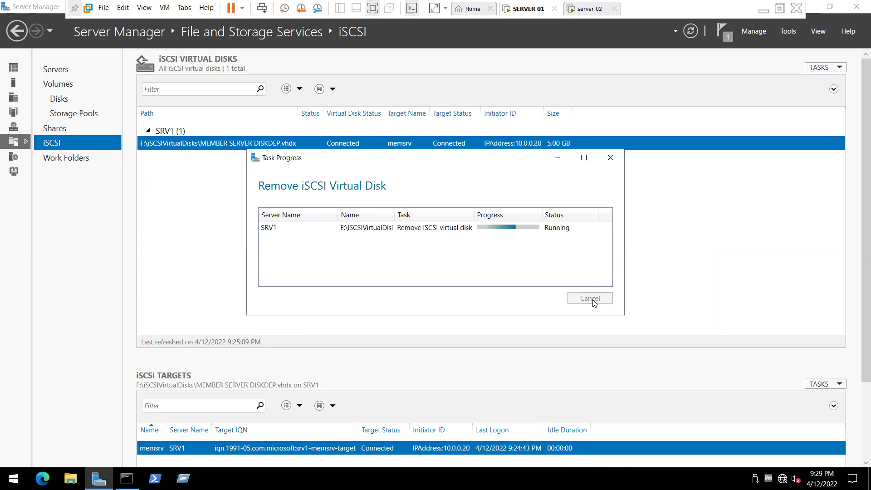
key(Return)
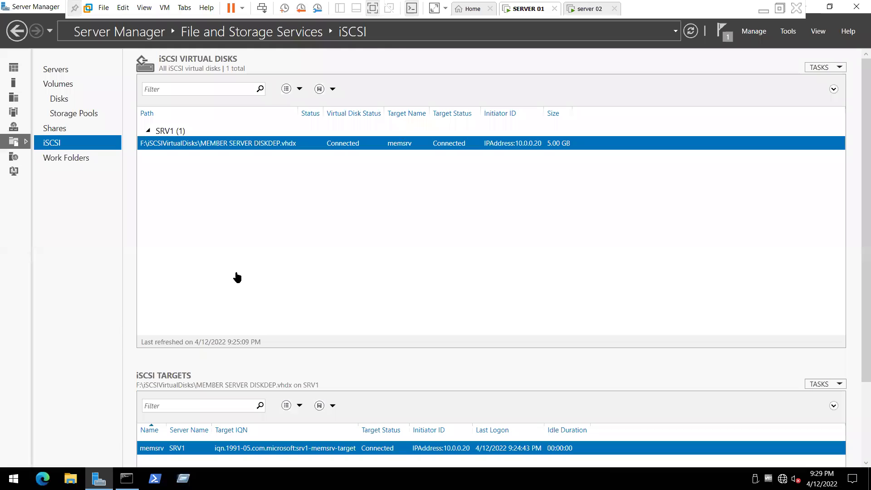
key(ctrl+Tab)
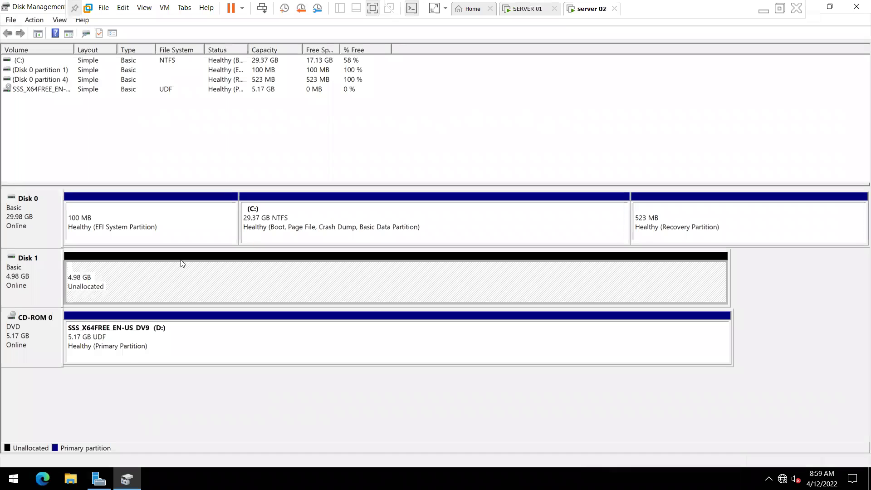
Step: Launch iSCSI Initiator via 'isc' search, disconnect the srv1-memsrv target and close the properties
key(super)
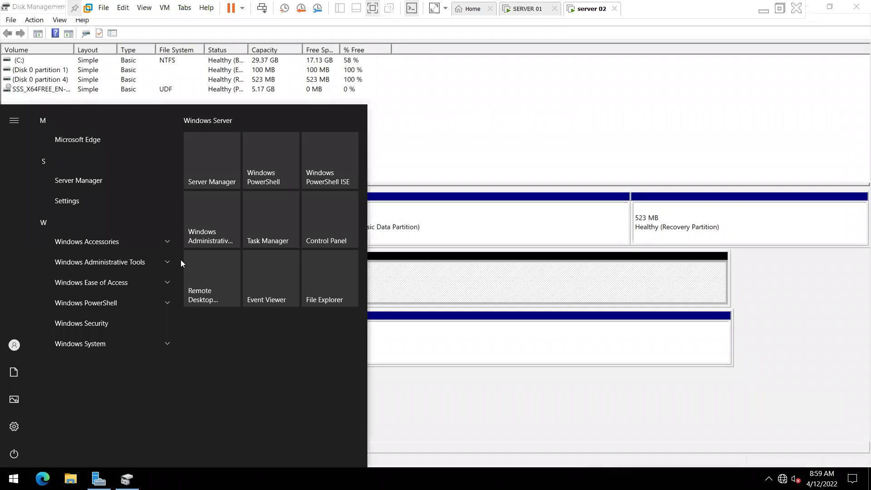
text(isc)
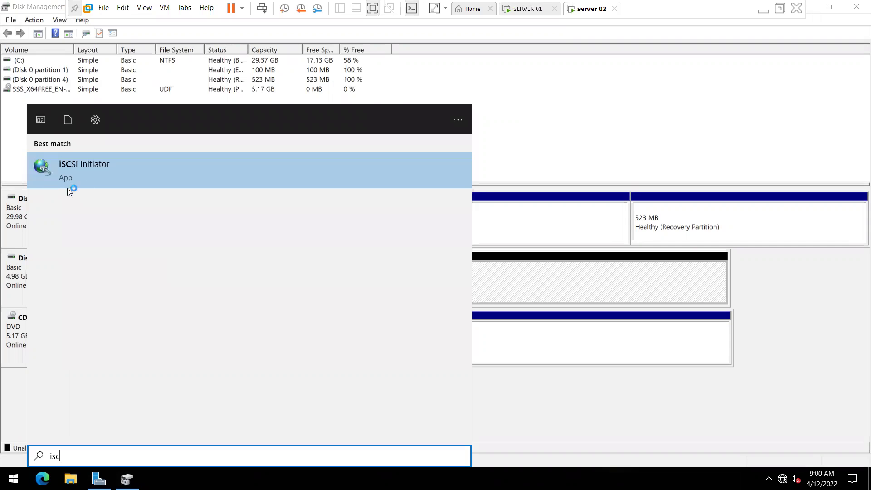
click(375, 155)
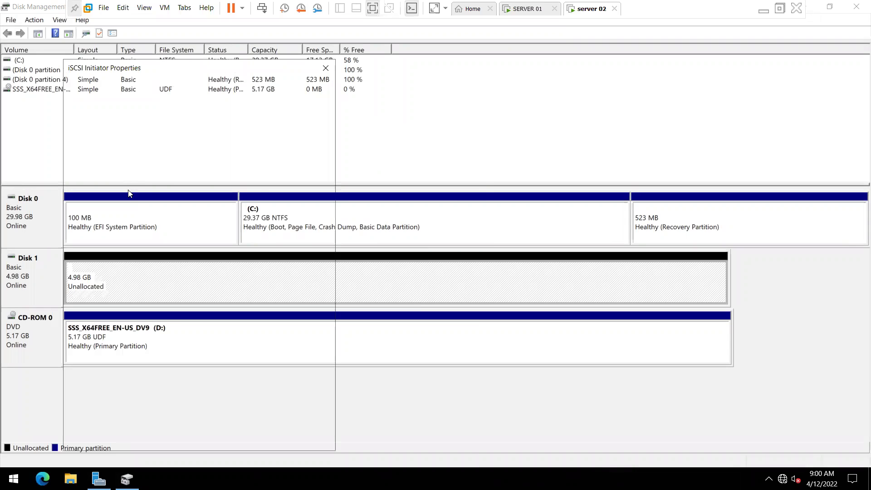
click(289, 309)
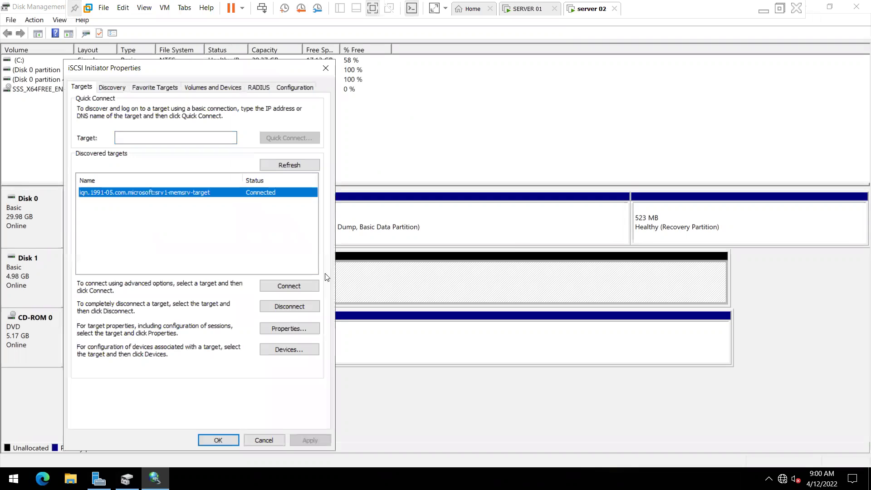
key(Return)
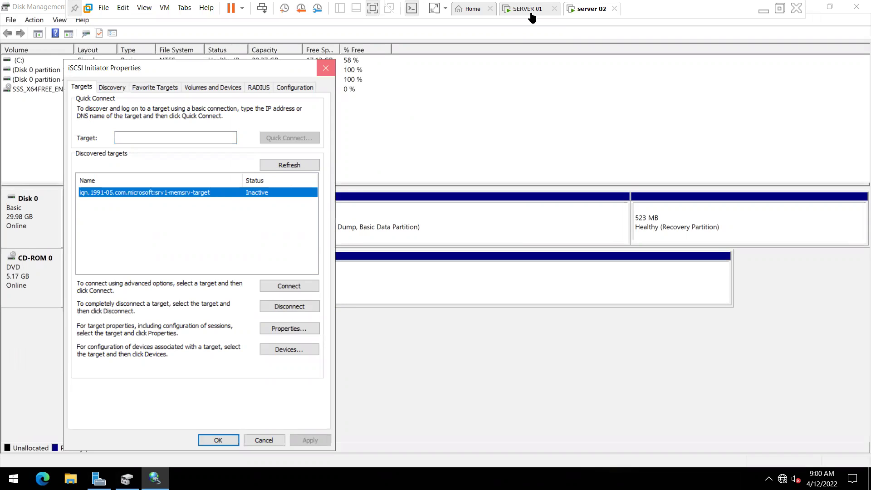
key(Return)
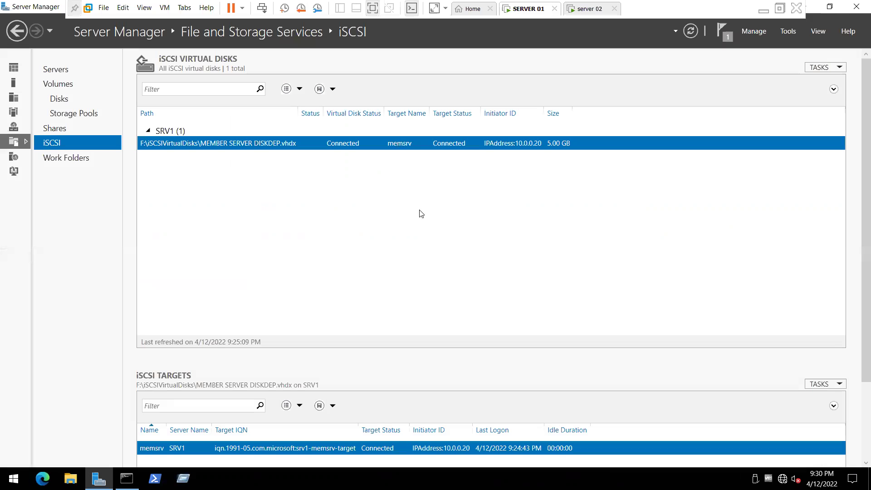
Step: Remove the MEMBER SERVER DISKDEP.vhdx iSCSI virtual disk, then close Server Manager
right_click(399, 141)
click(435, 191)
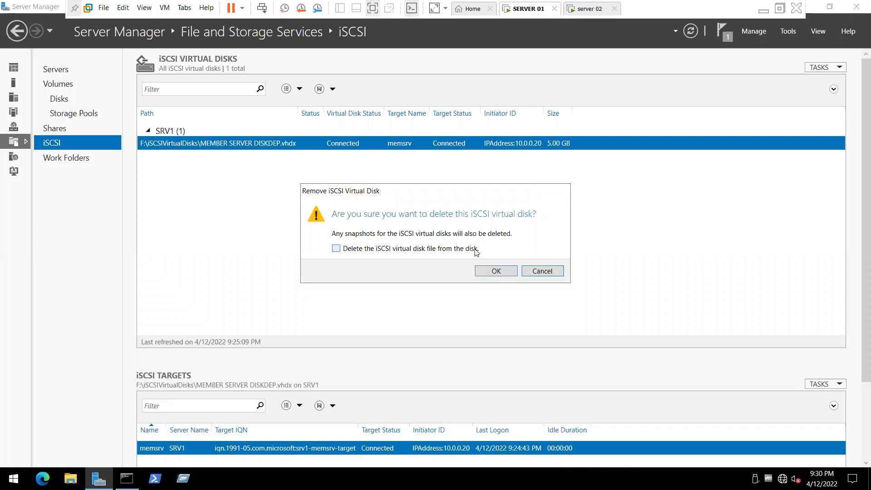
key(Return)
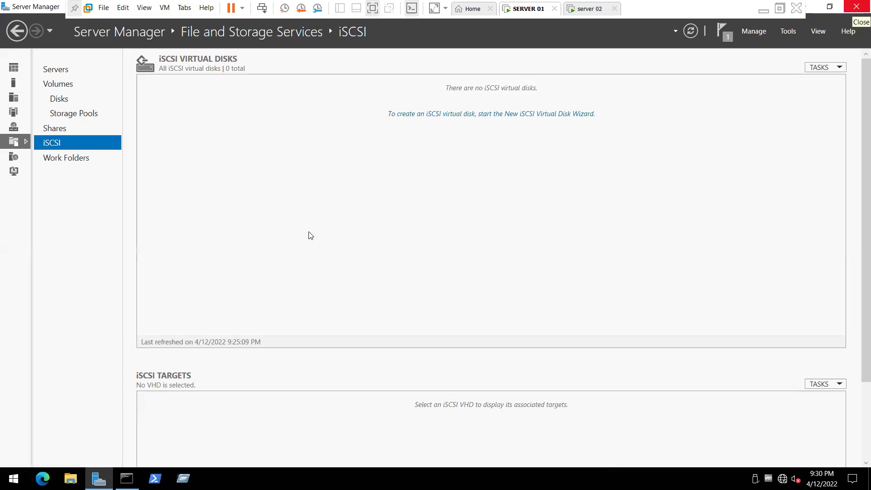
click(858, 5)
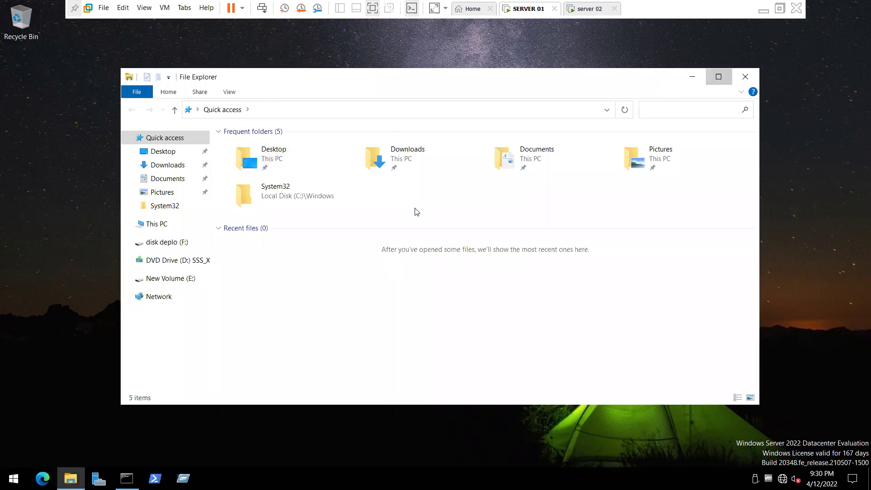
Step: Delete the iSCSIVirtualDisks folder on disk deplo (F:), dismissing the Item Not Found message
key(super+Up)
key(Return)
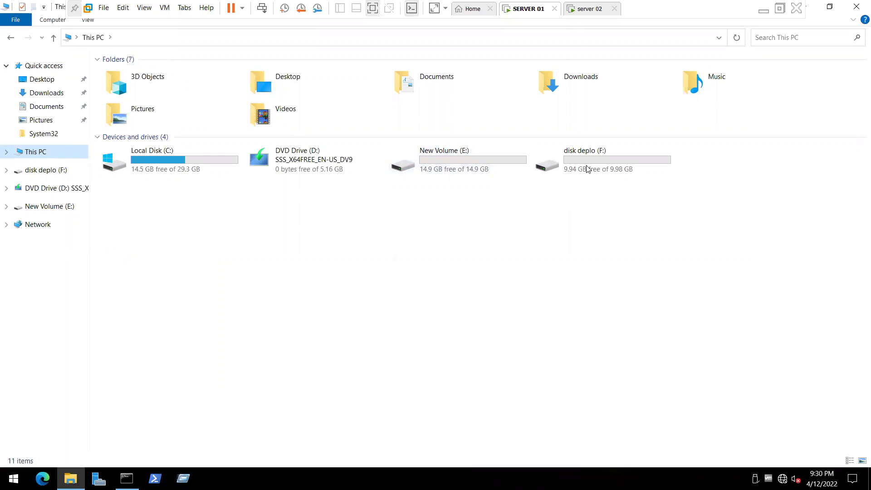
click(600, 158)
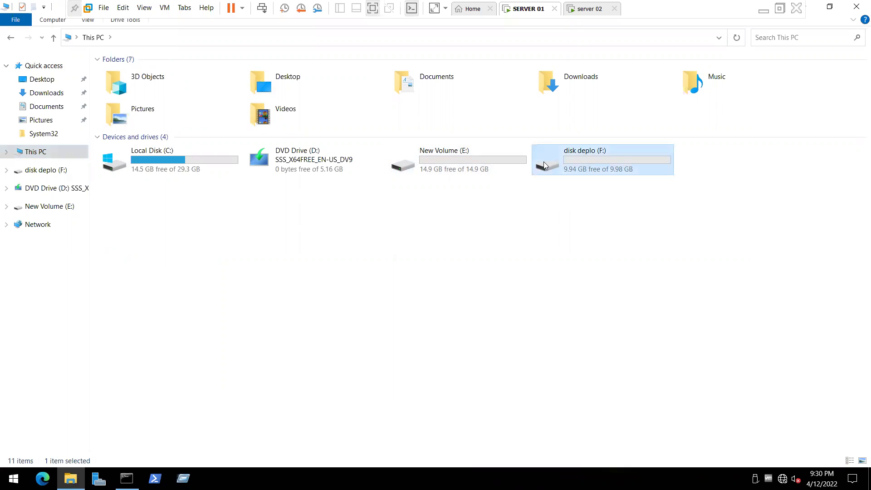
key(Return)
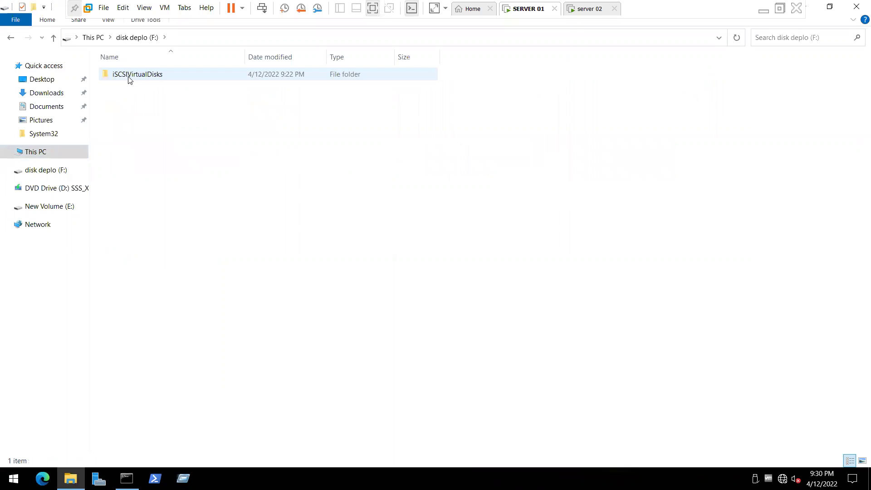
click(129, 80)
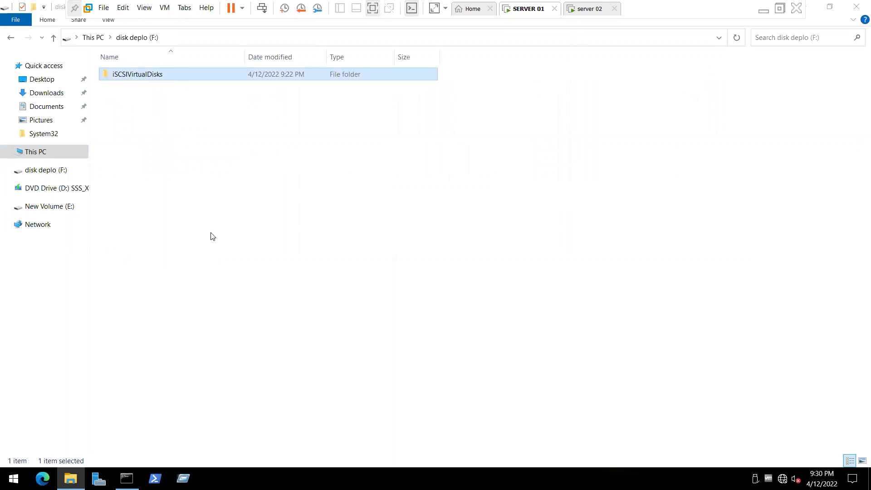
key(shift+F10)
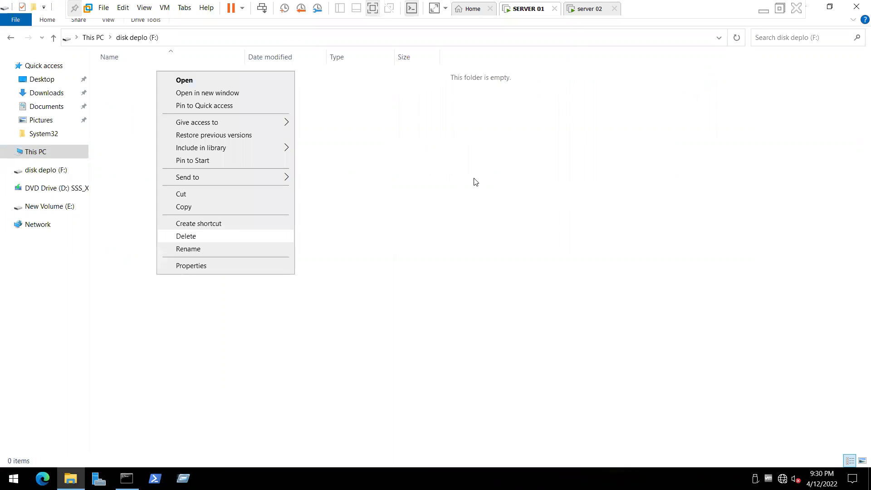
key(Return)
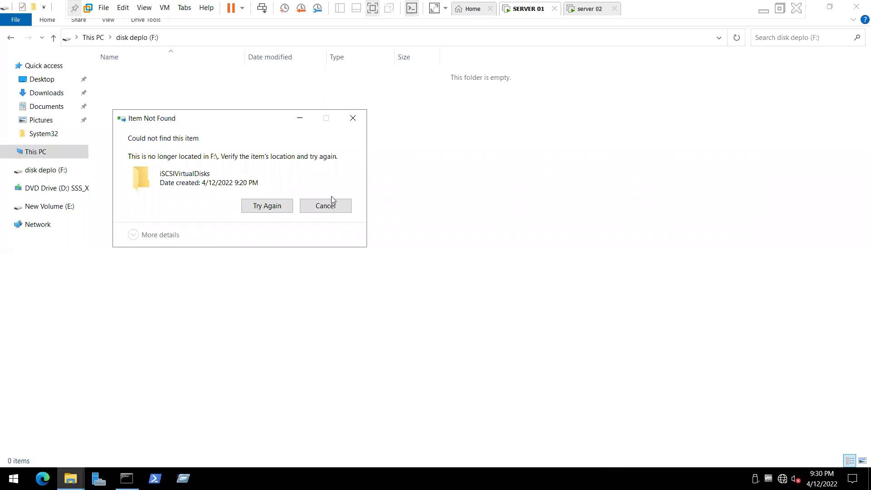
click(330, 206)
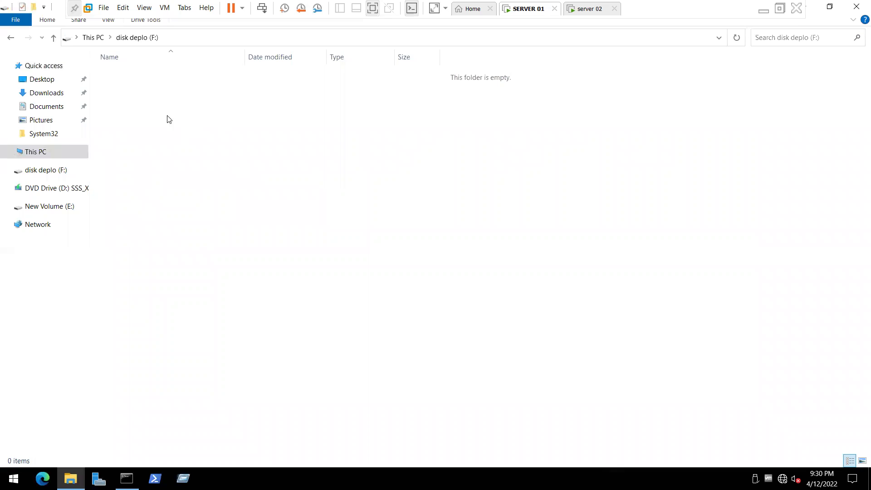
Step: Recheck that disk deplo (F:) is empty and return to This PC
key(alt+Up)
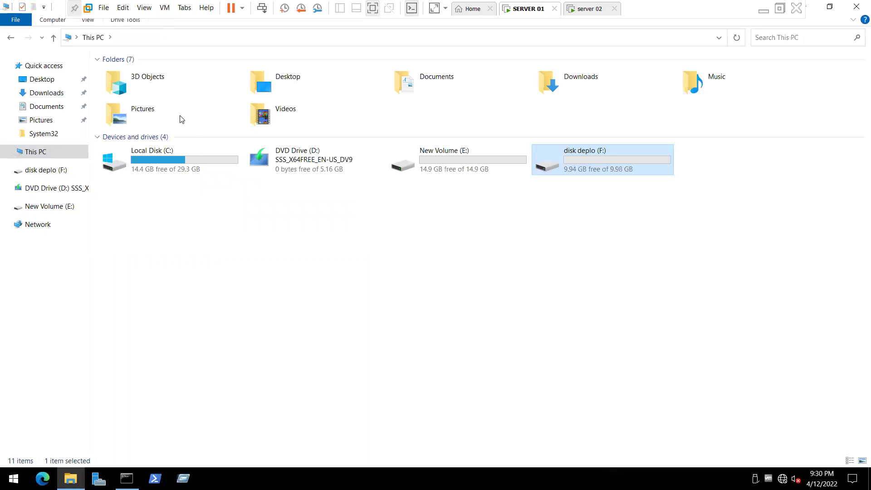
key(Return)
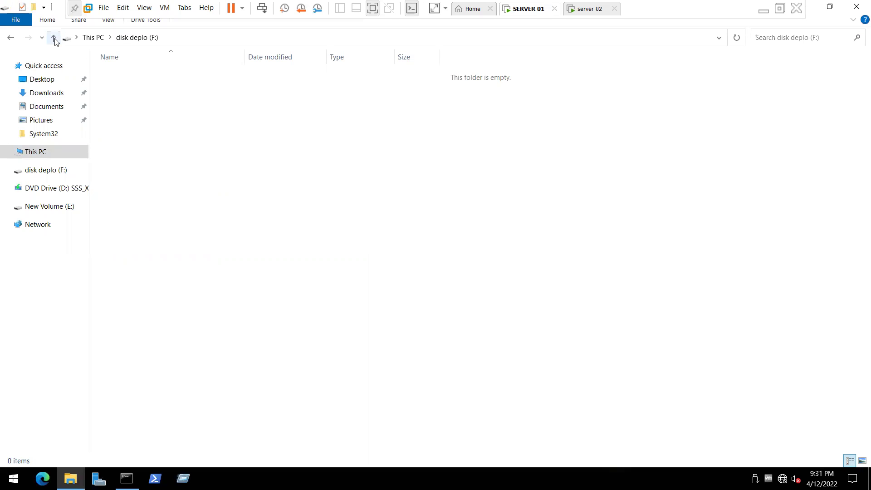
click(54, 38)
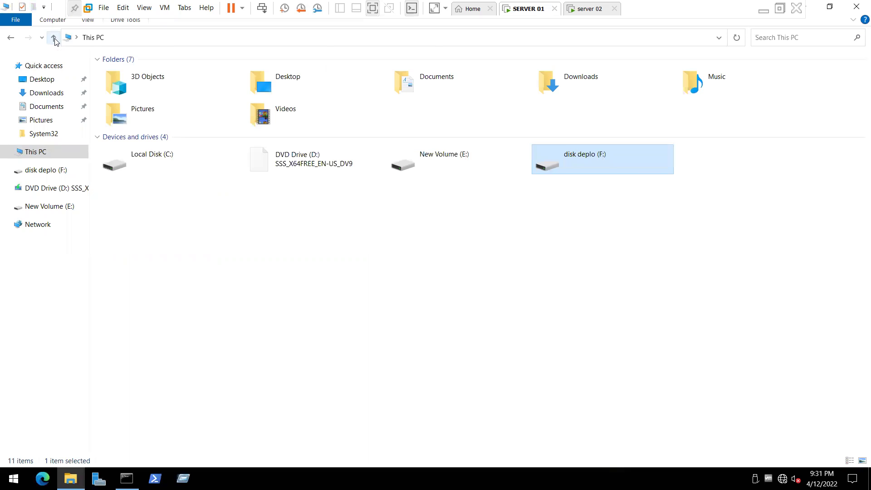
right_click(564, 155)
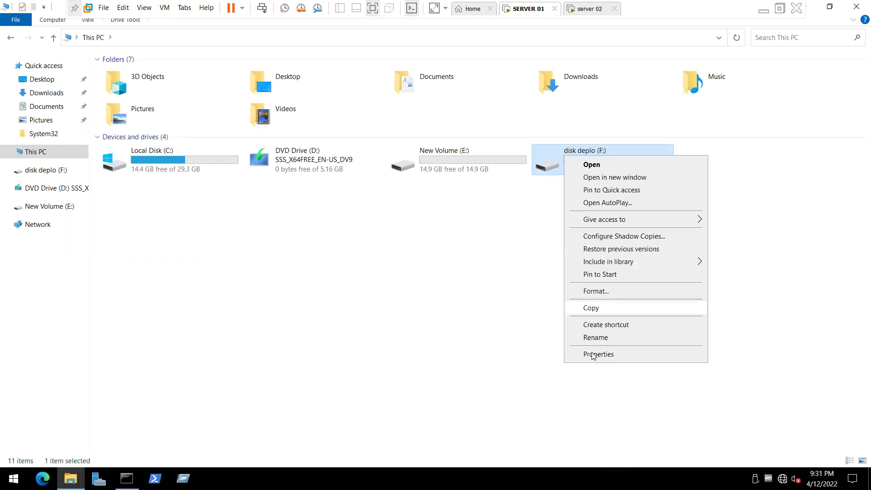
click(447, 257)
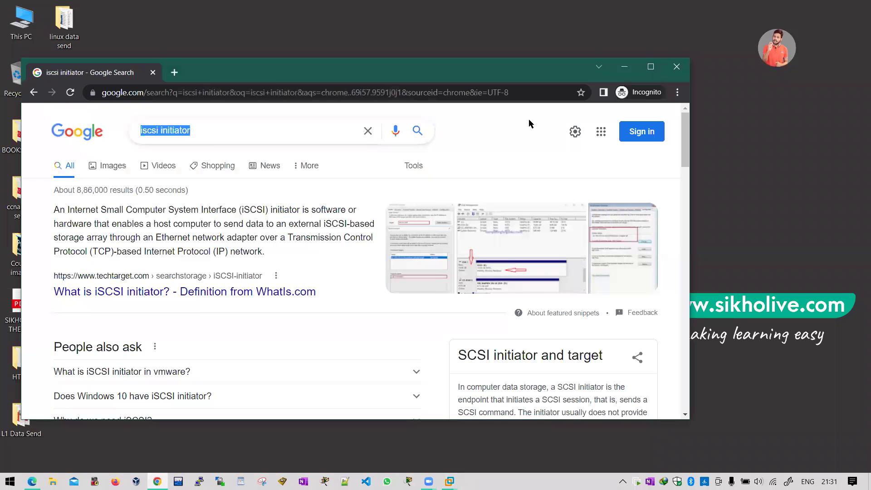
Step: Search Google for 'ntfs features', then minimize Chrome
text(ntfs)
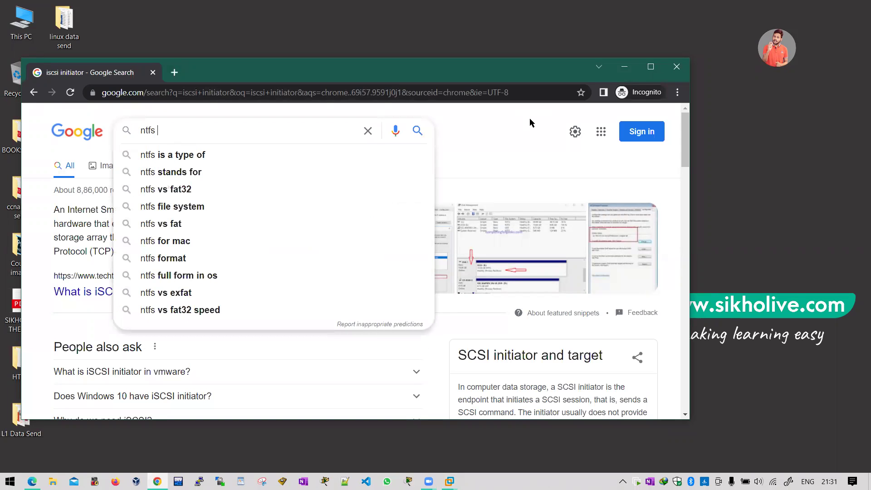
text( fea)
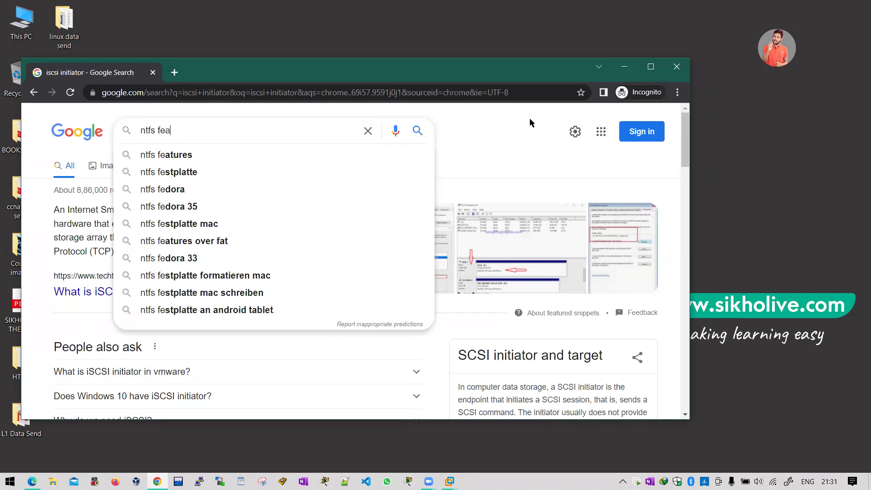
text(tures)
key(Return)
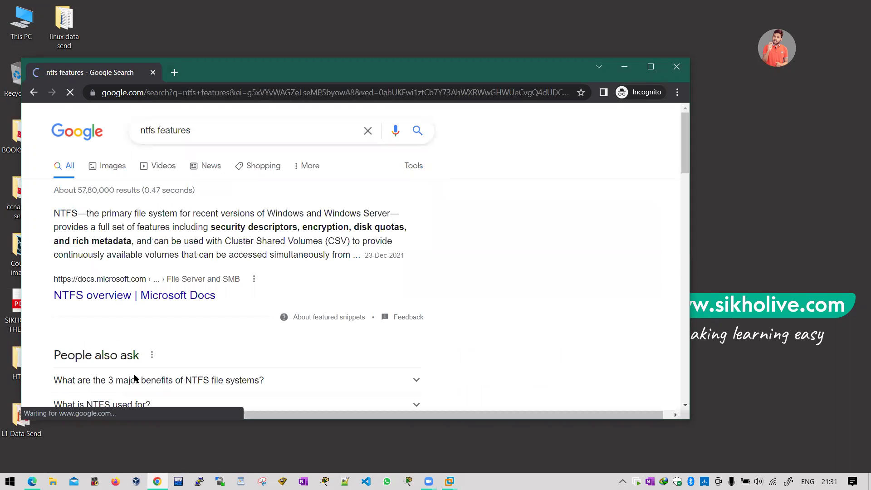
click(625, 68)
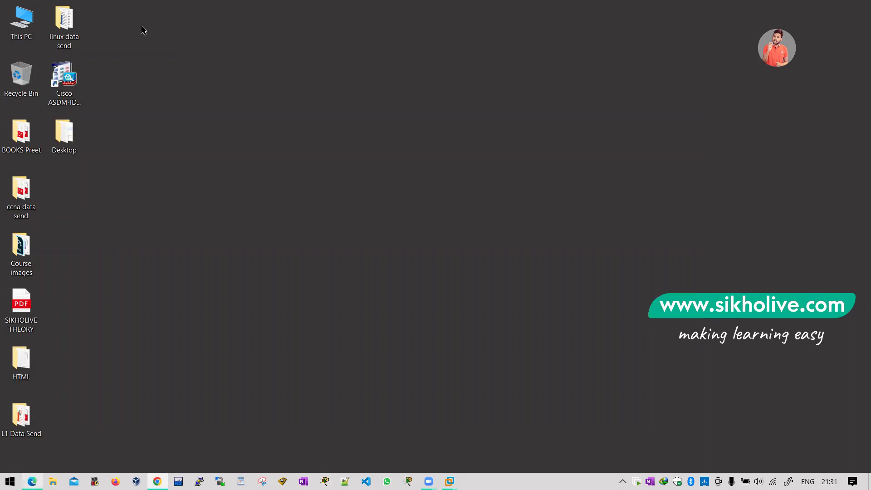
Step: On page 2 of the whiteboard, write the first arrow bullet 'Fast Speed'
key(alt+Tab)
scroll(297, 236, down, 5)
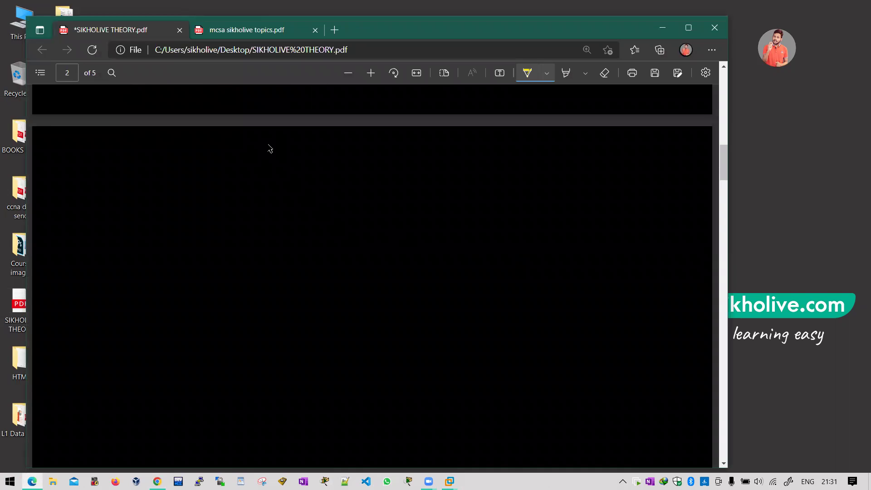
drag(225, 170, 239, 167)
mouse_move(269, 158)
mouse_down()
mouse_move(265, 173)
mouse_move(278, 171)
mouse_up()
drag(282, 159, 312, 168)
click(308, 162)
mouse_move(327, 155)
mouse_down()
mouse_move(324, 171)
mouse_move(328, 164)
mouse_up()
mouse_move(332, 163)
mouse_down()
mouse_move(359, 154)
mouse_move(363, 166)
mouse_up()
Step: Write the second bullet 'Secure = (Encryption, Compress)'
drag(229, 195, 241, 194)
drag(268, 190, 261, 201)
drag(268, 197, 289, 199)
drag(290, 194, 314, 196)
drag(318, 194, 358, 199)
drag(359, 195, 422, 204)
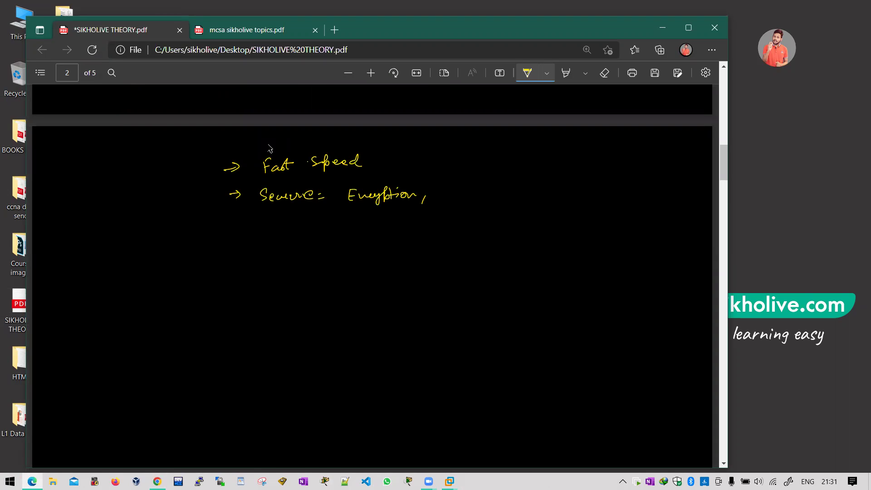
mouse_move(437, 189)
mouse_down()
mouse_move(447, 198)
mouse_move(490, 196)
mouse_up()
drag(495, 183, 498, 199)
drag(353, 180, 351, 212)
Step: Write bullets 'Password' and 'Advanced File system Permission'
mouse_move(233, 227)
mouse_down()
mouse_move(245, 225)
mouse_move(237, 235)
mouse_up()
mouse_move(267, 224)
mouse_down()
mouse_move(267, 237)
mouse_move(326, 232)
mouse_up()
click(332, 230)
drag(236, 259, 253, 258)
mouse_move(271, 252)
mouse_down()
mouse_move(267, 264)
mouse_move(320, 253)
mouse_move(344, 261)
mouse_move(421, 258)
mouse_up()
mouse_move(440, 247)
mouse_down()
mouse_move(445, 257)
mouse_move(507, 257)
mouse_up()
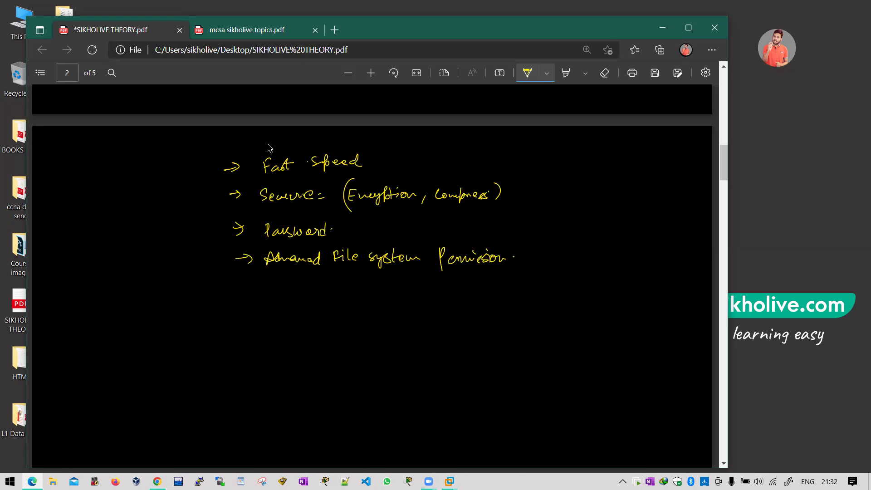
Step: Write the heading 'NTFS — (Refs)' at the top right
mouse_move(467, 153)
mouse_down()
mouse_move(476, 140)
mouse_move(500, 151)
mouse_move(551, 150)
mouse_up()
drag(553, 144, 560, 147)
mouse_move(573, 131)
mouse_down()
mouse_move(568, 155)
mouse_move(579, 151)
mouse_up()
drag(588, 129, 589, 152)
drag(546, 133, 540, 157)
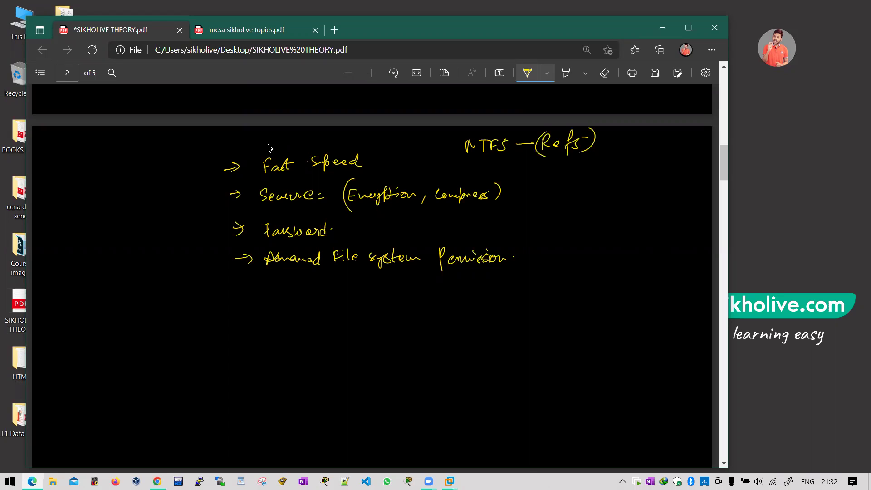
Step: Bracket the four NTFS feature lines, then write, underline and circle FAT below them
mouse_move(246, 157)
mouse_down()
mouse_move(233, 265)
mouse_move(264, 266)
mouse_up()
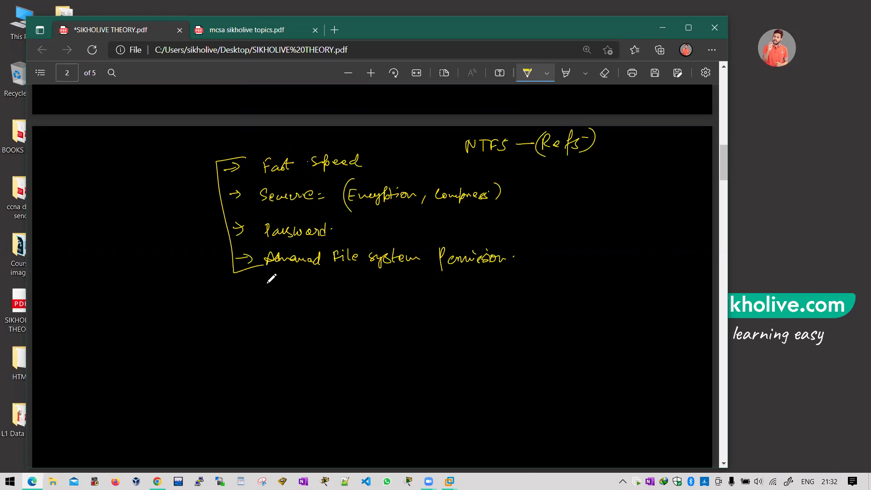
mouse_move(146, 302)
mouse_down()
mouse_move(140, 328)
mouse_move(181, 292)
mouse_up()
drag(176, 294, 176, 312)
drag(134, 337, 178, 322)
drag(143, 343, 191, 322)
mouse_move(132, 284)
mouse_down()
mouse_move(185, 285)
mouse_move(225, 311)
mouse_move(240, 304)
mouse_up()
Step: Write 4GB beside FAT, circle and double-underline it, and draw arrows linking them
drag(244, 294, 245, 307)
drag(235, 275, 239, 277)
drag(227, 319, 240, 315)
drag(227, 325, 244, 322)
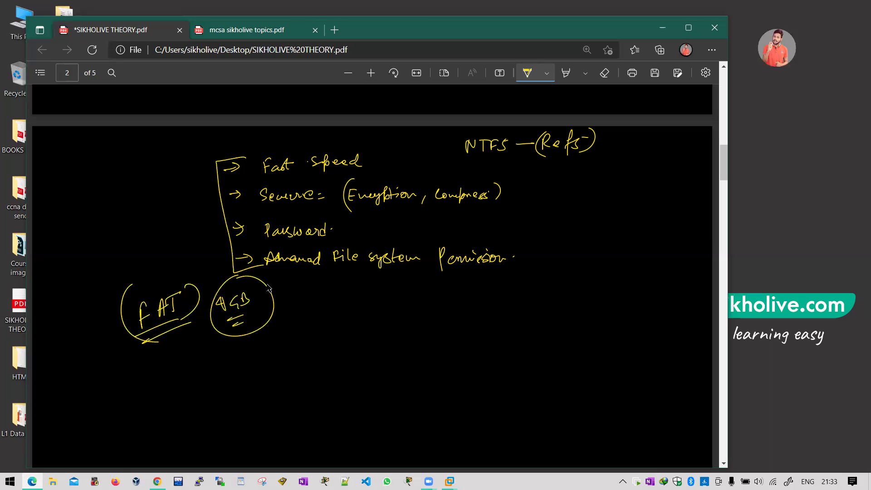
drag(254, 313, 311, 319)
drag(174, 327, 197, 332)
drag(281, 270, 305, 298)
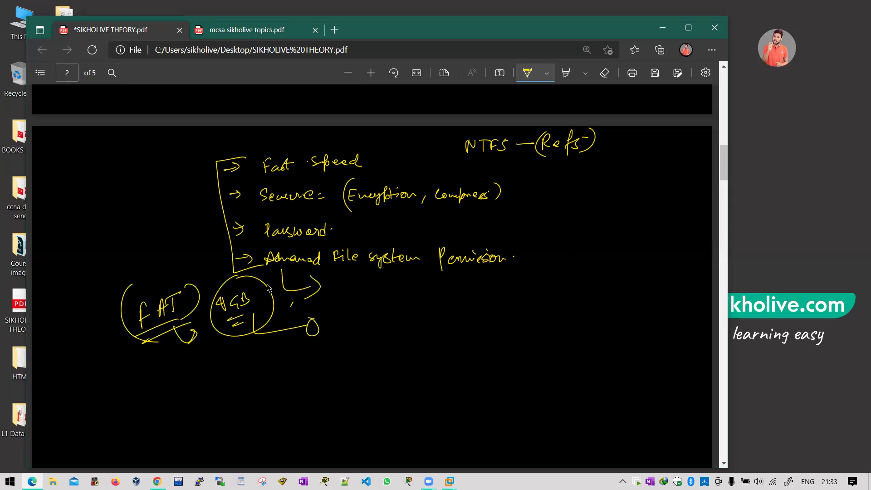
Step: Write an underlined x10 below the 4GB circle, with marks and a slanted arrow
click(348, 285)
drag(338, 282, 341, 296)
drag(233, 341, 261, 359)
drag(268, 349, 258, 368)
drag(259, 352, 248, 367)
mouse_move(254, 373)
mouse_down()
mouse_move(271, 366)
mouse_move(249, 341)
mouse_up()
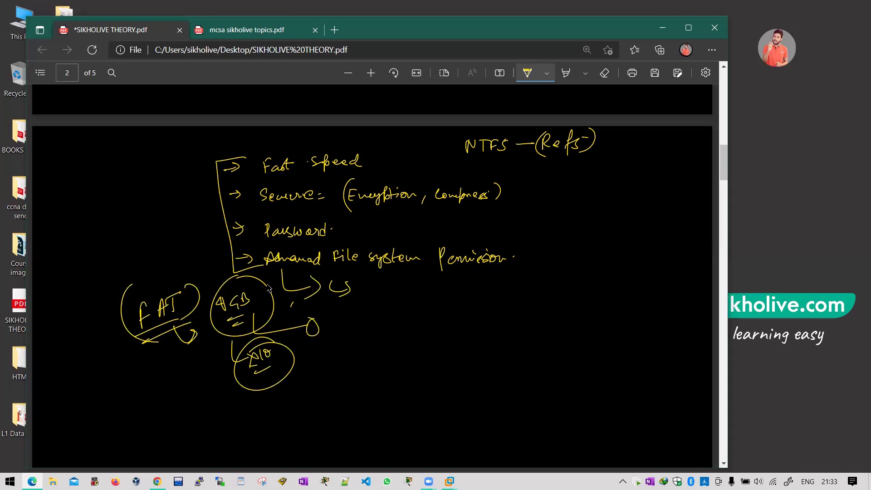
mouse_move(217, 338)
mouse_down()
mouse_move(206, 363)
mouse_move(216, 357)
mouse_up()
click(664, 28)
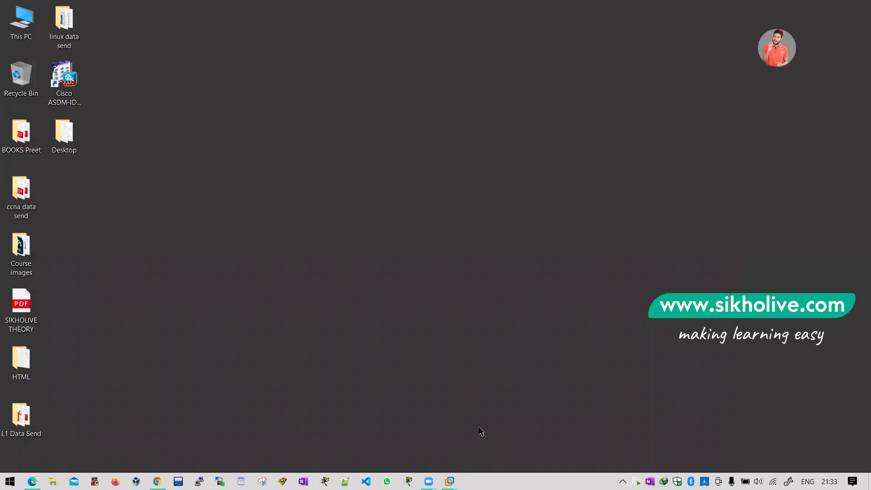
click(157, 481)
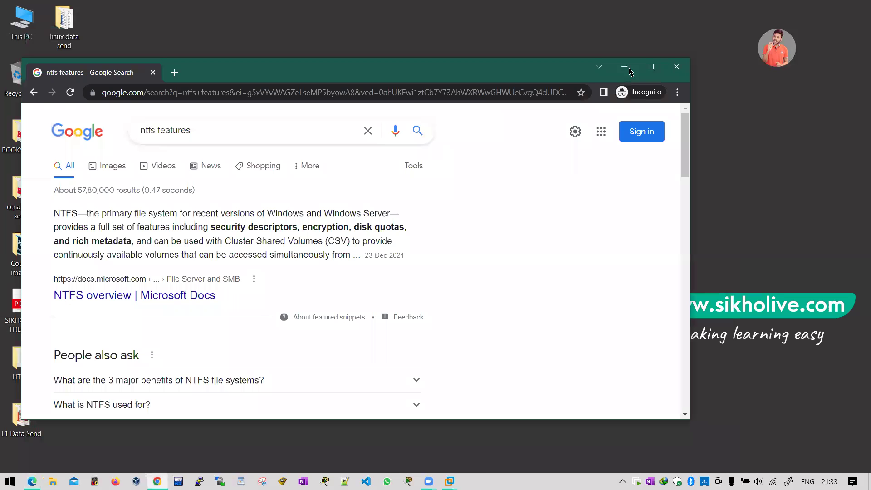
key(super+d)
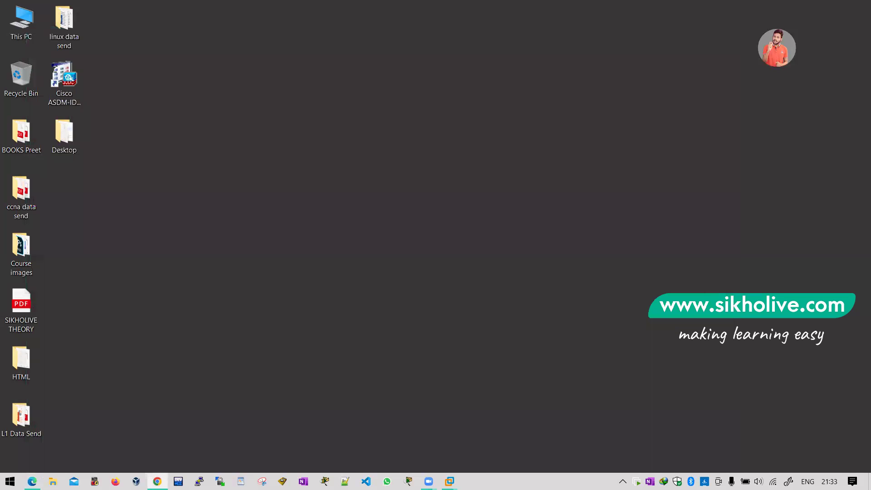
key(alt+Tab)
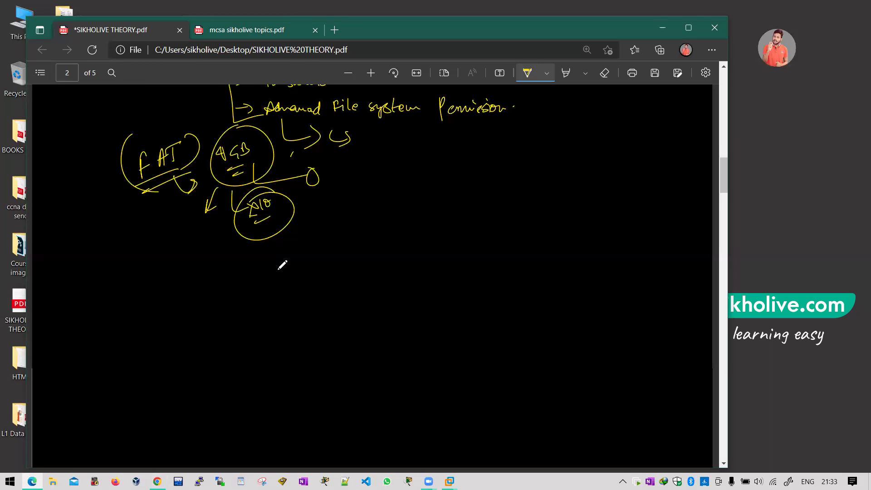
Step: Below the earlier notes, write Read, write? and R/W, and circle them with an arrow
scroll(281, 267, down, 2)
drag(296, 211, 336, 188)
drag(293, 232, 334, 235)
drag(296, 262, 307, 295)
mouse_move(318, 267)
mouse_down()
mouse_move(316, 280)
mouse_move(329, 271)
mouse_up()
drag(318, 155, 334, 159)
drag(332, 271, 373, 262)
mouse_move(382, 257)
mouse_down()
mouse_move(382, 268)
mouse_move(395, 247)
mouse_up()
Step: Write and underline Full after R/W, and draw arrows from Read and write?
drag(387, 260, 419, 246)
drag(395, 282, 411, 280)
drag(353, 200, 394, 192)
drag(378, 183, 377, 204)
drag(435, 173, 454, 147)
mouse_move(364, 236)
mouse_down()
mouse_move(348, 237)
mouse_move(380, 222)
mouse_up()
drag(286, 267, 300, 288)
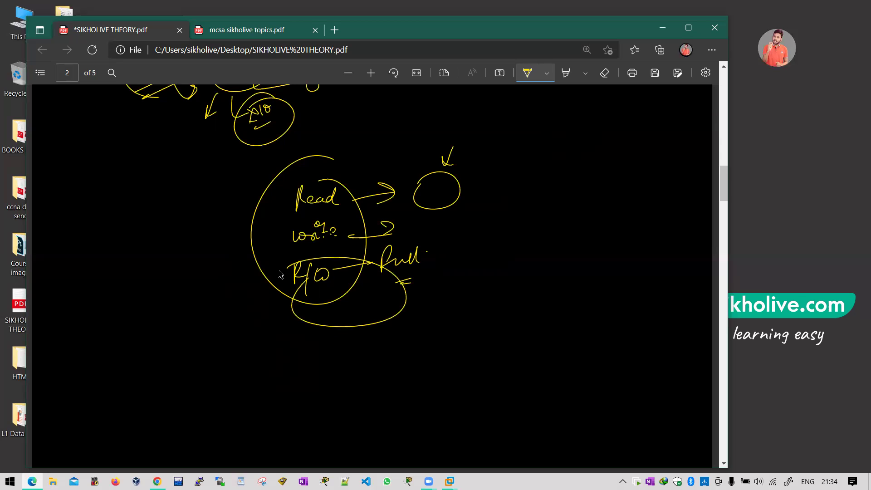
Step: Box in R/W and Full, with a line from write? to R/W
drag(276, 250, 393, 254)
drag(262, 250, 403, 293)
drag(390, 249, 424, 294)
mouse_move(291, 252)
mouse_down()
mouse_move(321, 252)
mouse_move(308, 294)
mouse_up()
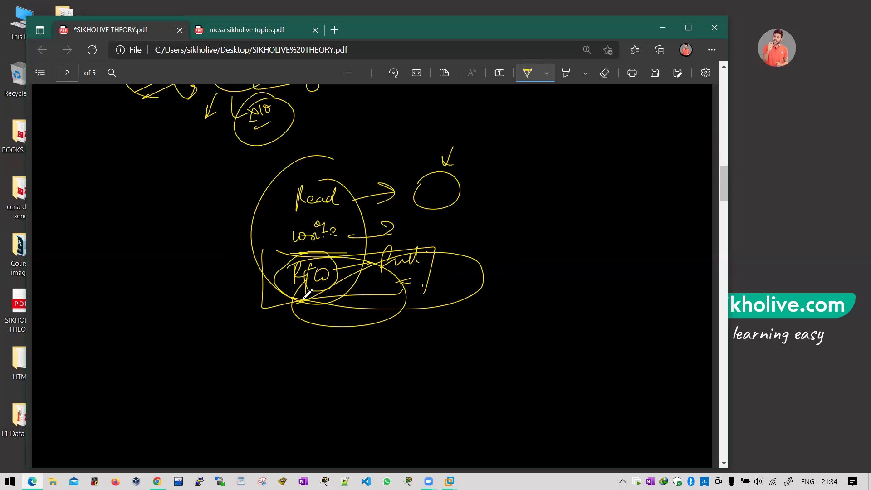
Step: Draw a small oval with a stroke and arrowhead at the lower left
drag(139, 295, 159, 287)
drag(147, 336, 151, 348)
mouse_move(160, 294)
mouse_down()
mouse_move(166, 303)
mouse_move(138, 359)
mouse_move(141, 330)
mouse_up()
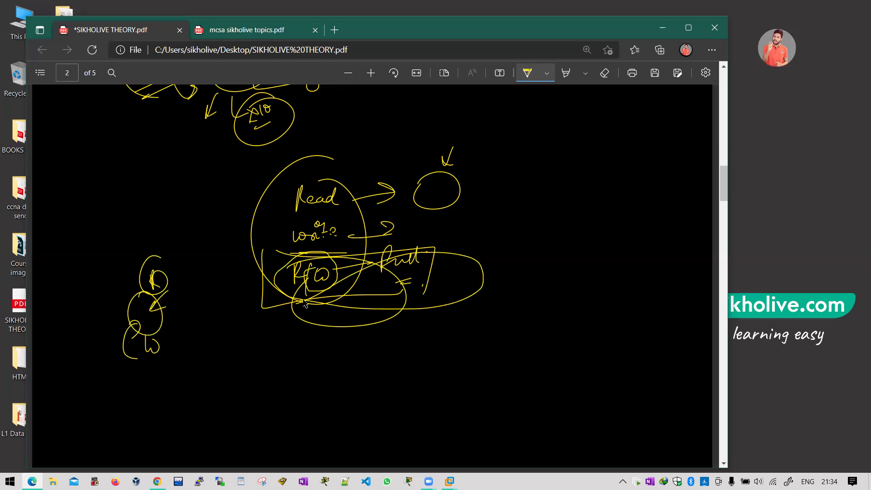
Step: Connect the lower-left figure to a small circle and label it HR
drag(162, 321, 222, 312)
drag(232, 305, 229, 289)
drag(226, 291, 244, 329)
drag(243, 323, 253, 322)
drag(251, 317, 251, 328)
mouse_move(259, 328)
mouse_down()
mouse_move(262, 318)
mouse_move(269, 328)
mouse_up()
drag(249, 333, 269, 361)
Step: Branch from HR to circled 25 and 60, striking through 25
mouse_move(271, 356)
mouse_down()
mouse_move(281, 359)
mouse_move(285, 348)
mouse_up()
drag(277, 338, 310, 366)
drag(314, 361, 317, 363)
drag(323, 350, 320, 350)
drag(272, 335, 296, 355)
drag(261, 327, 274, 335)
drag(283, 327, 217, 365)
Step: Draw an arrow down to an underlined 100, plus connecting arcs and a small U-stroke above
mouse_move(215, 348)
mouse_down()
mouse_move(227, 359)
mouse_move(211, 392)
mouse_move(232, 374)
mouse_up()
drag(211, 399, 228, 395)
drag(199, 323, 216, 363)
mouse_move(169, 312)
mouse_down()
mouse_move(168, 323)
mouse_move(179, 281)
mouse_up()
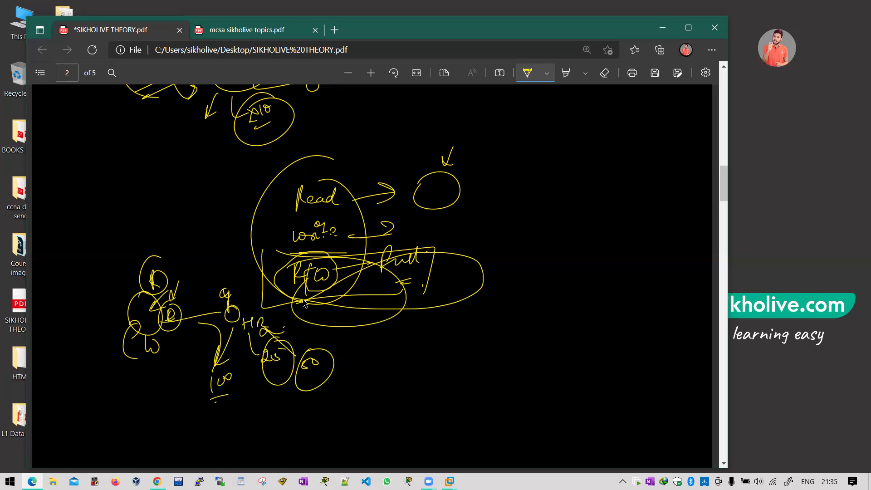
drag(173, 300, 232, 312)
drag(171, 242, 177, 239)
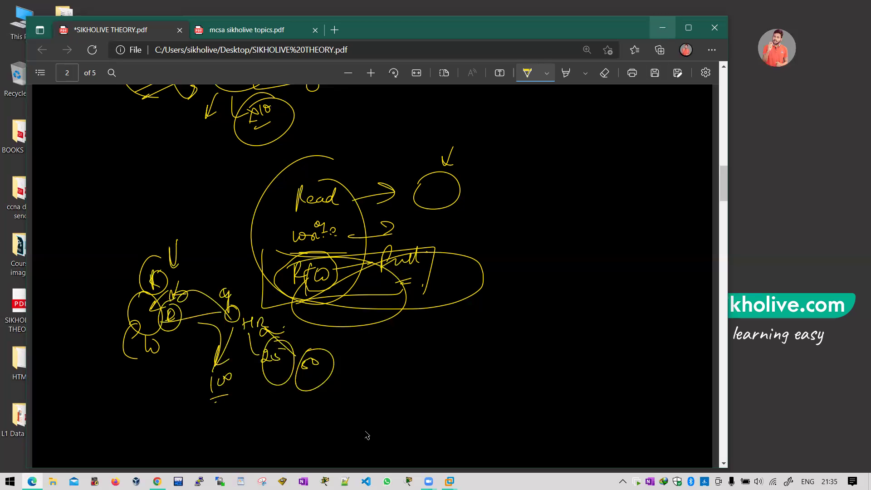
Step: Hide Edge and switch to the SERVER 01 virtual machine, dismissing the leftover dialog
key(super+d)
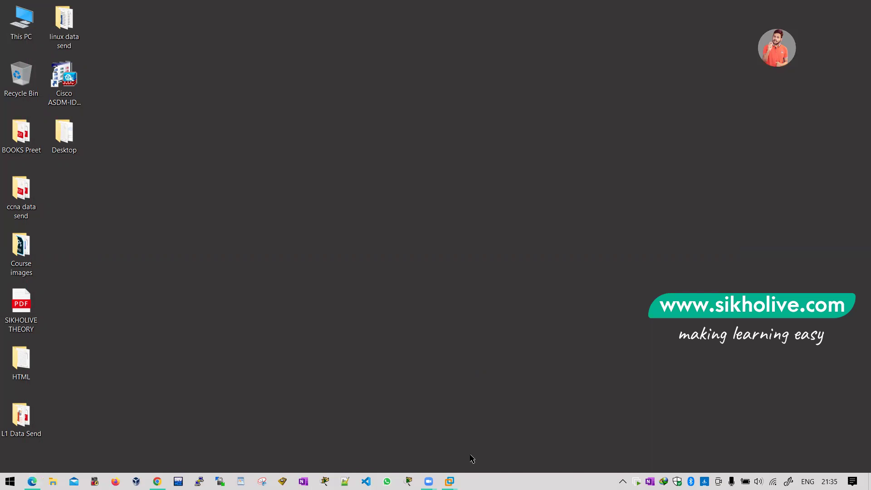
mouse_move(450, 481)
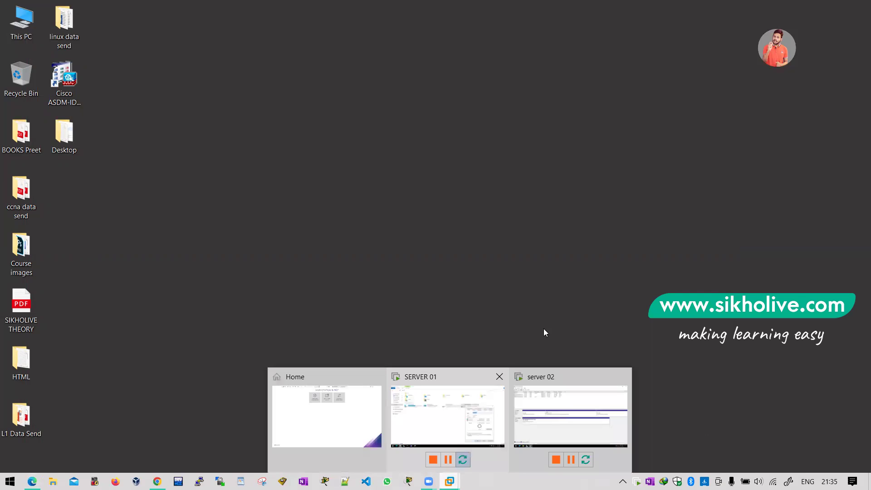
click(447, 416)
key(Escape)
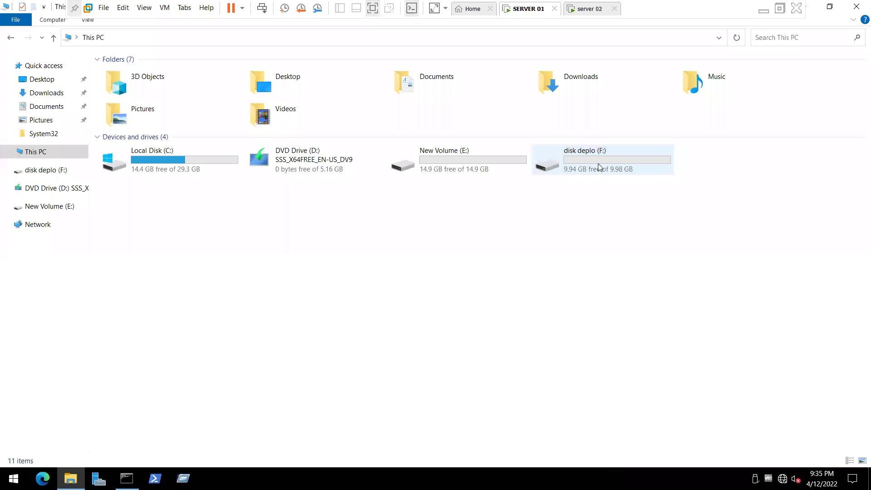
click(598, 163)
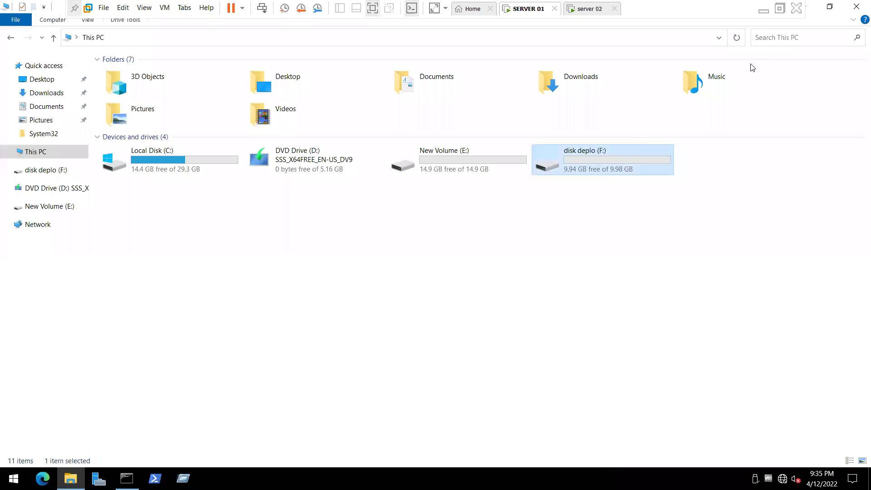
click(176, 415)
Step: Launch diskmgmt.msc from the Run history
key(super+r)
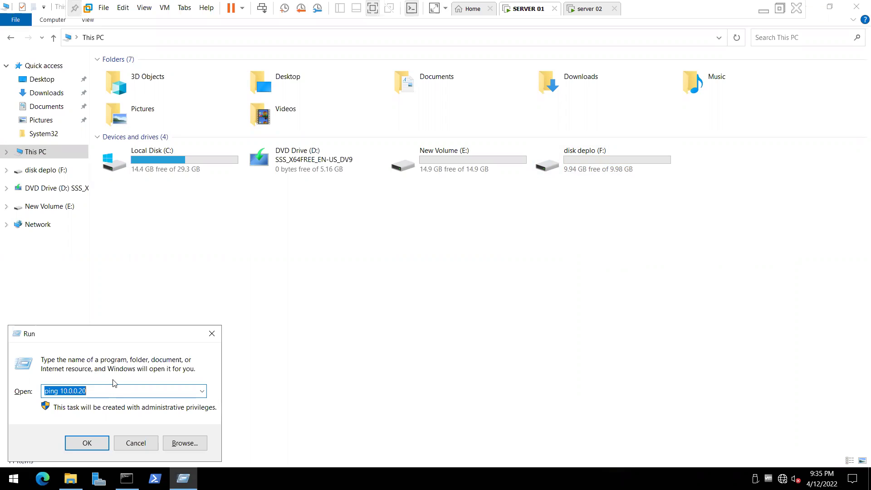
key(Escape)
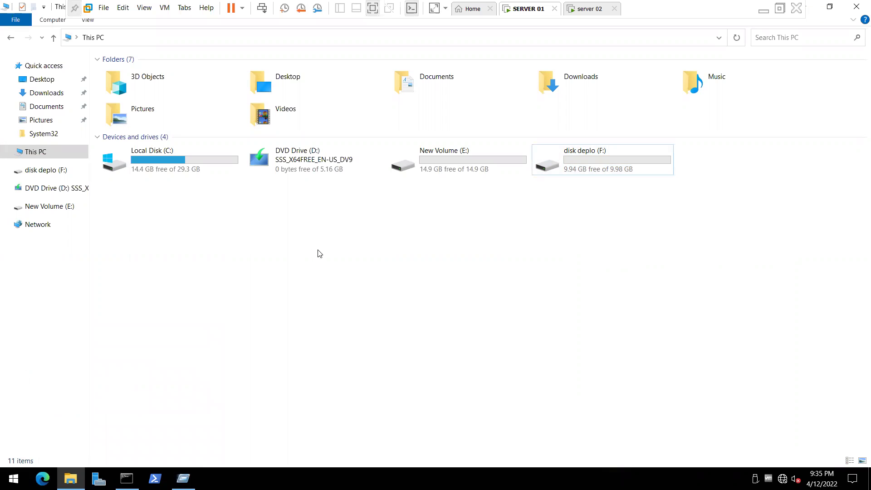
key(super+r)
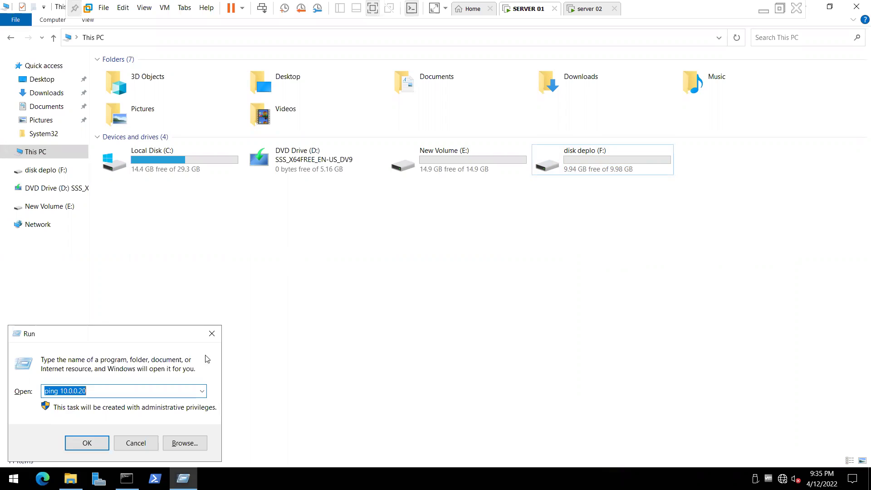
key(F4)
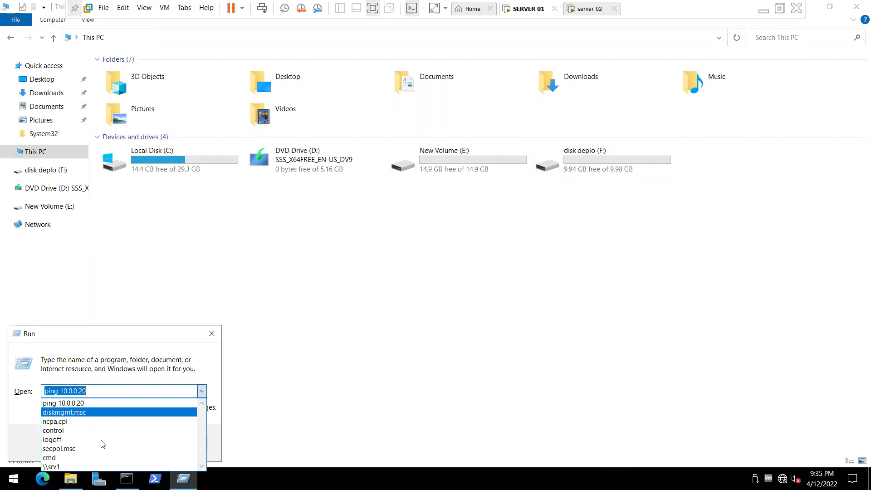
click(102, 443)
key(Return)
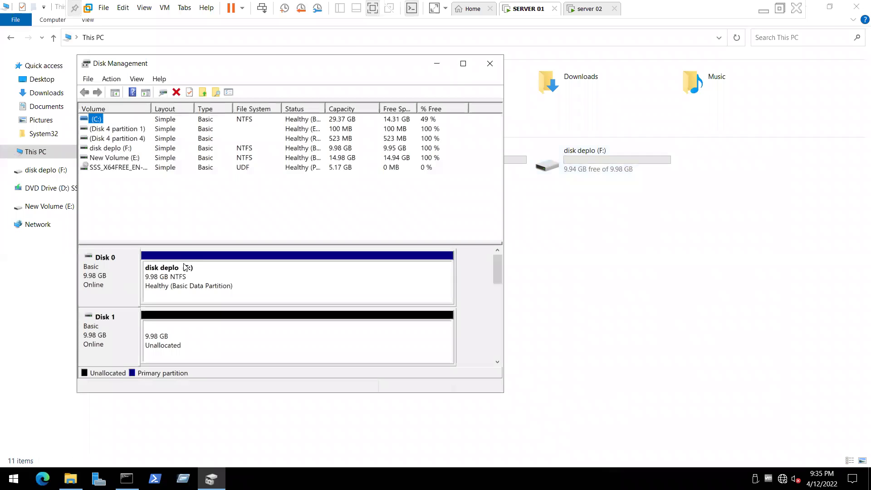
Step: Maximize Disk Management and delete the disk deplo (F:) volume
key(super+Up)
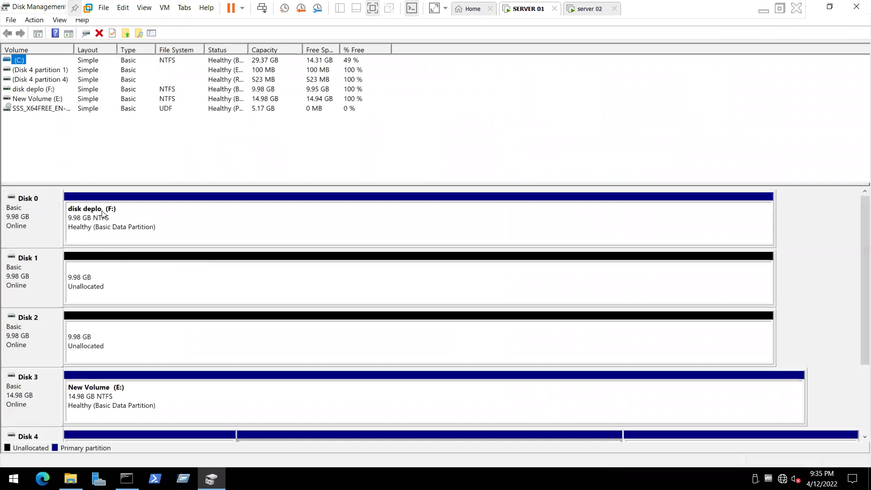
right_click(108, 211)
click(137, 327)
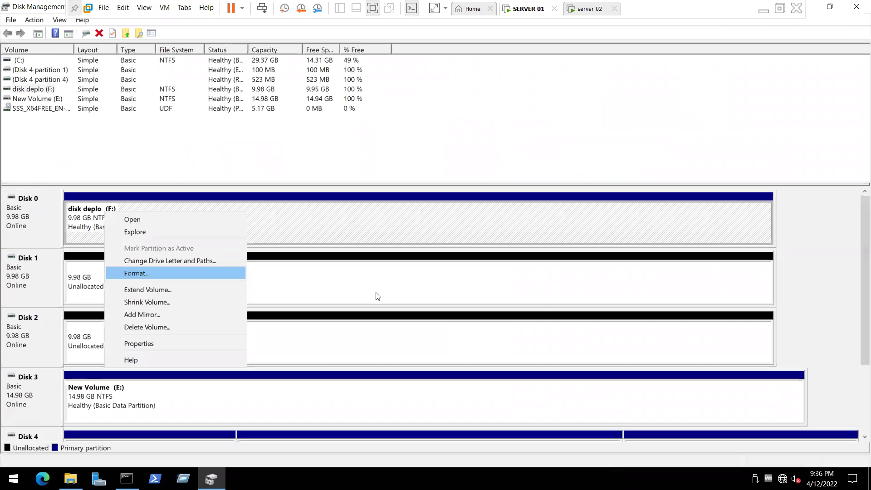
click(469, 324)
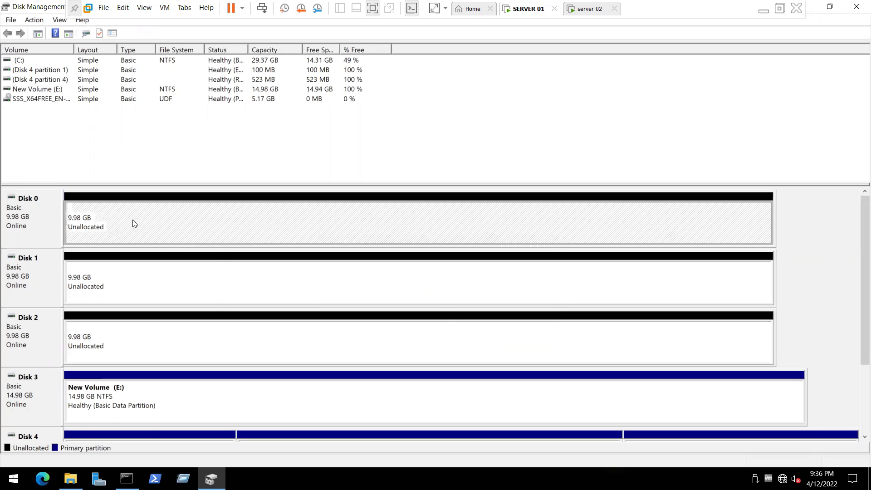
Step: Start a new simple volume on Disk 0's unallocated space, keeping drive letter F
right_click(101, 214)
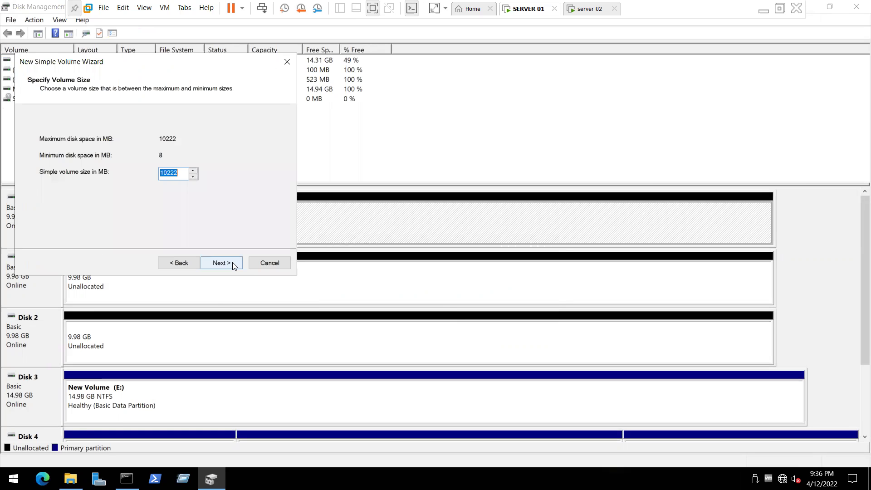
click(232, 263)
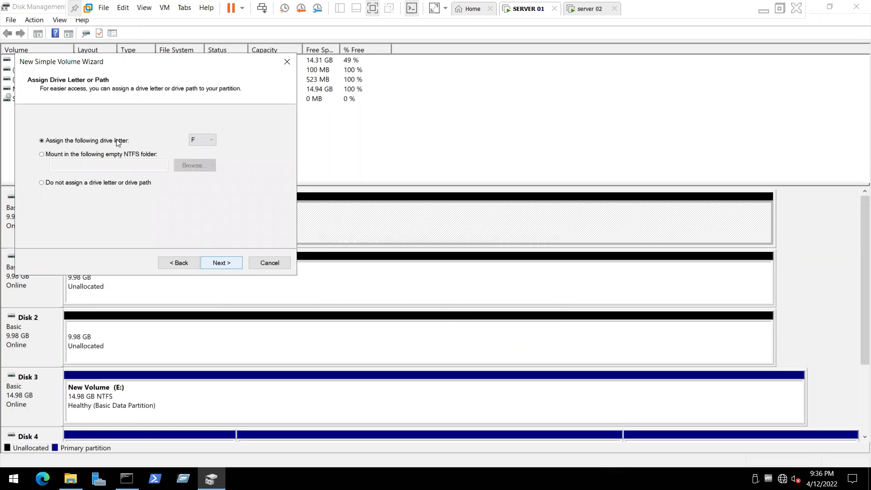
click(215, 265)
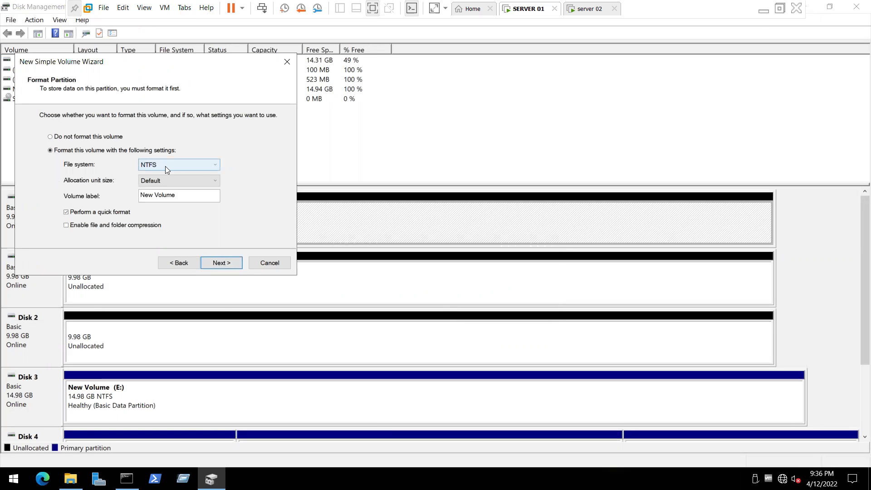
Step: Settle on NTFS as the file system and finish the New Simple Volume Wizard
click(165, 166)
click(155, 180)
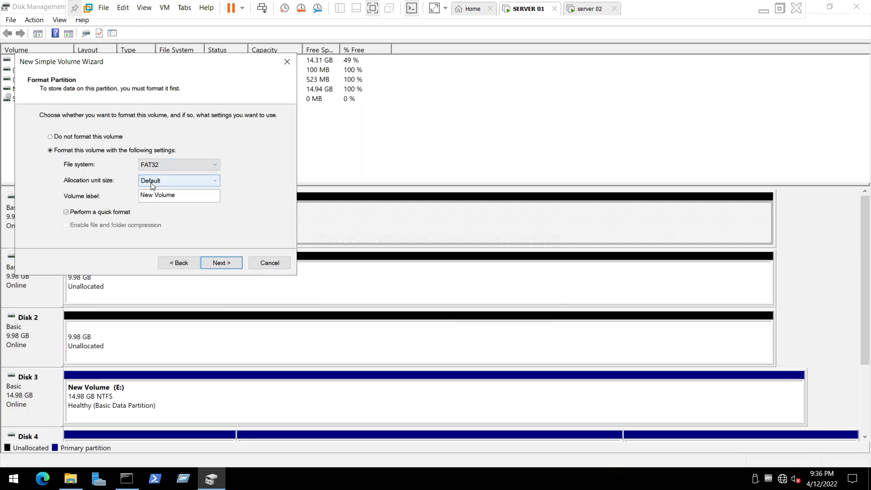
click(155, 164)
click(154, 171)
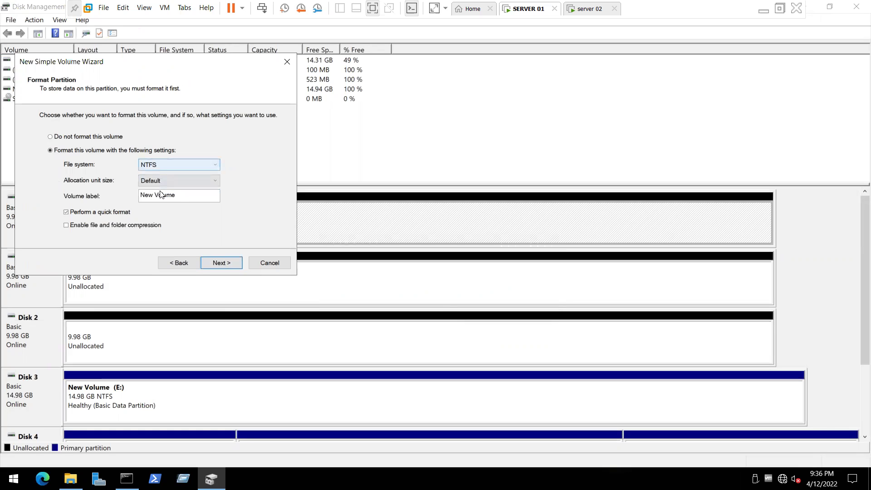
click(157, 165)
click(150, 189)
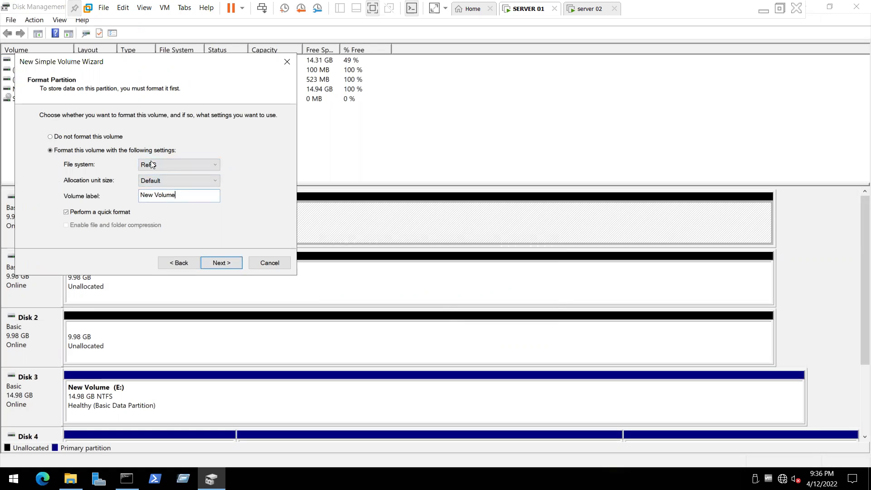
key(shift+Tab)
key(shift+Tab)
key(Up)
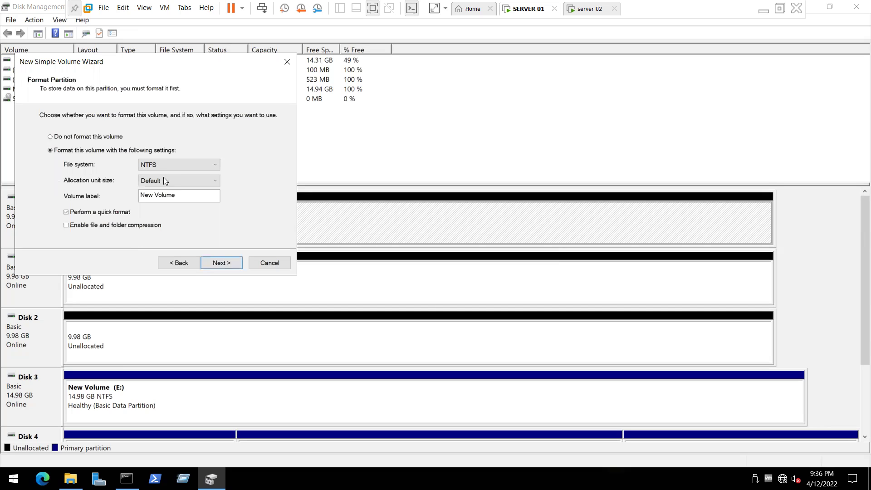
click(153, 167)
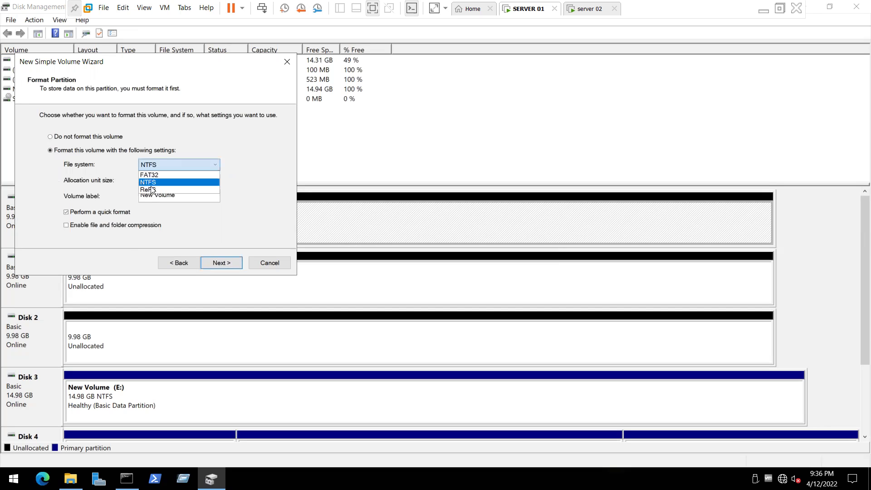
key(Return)
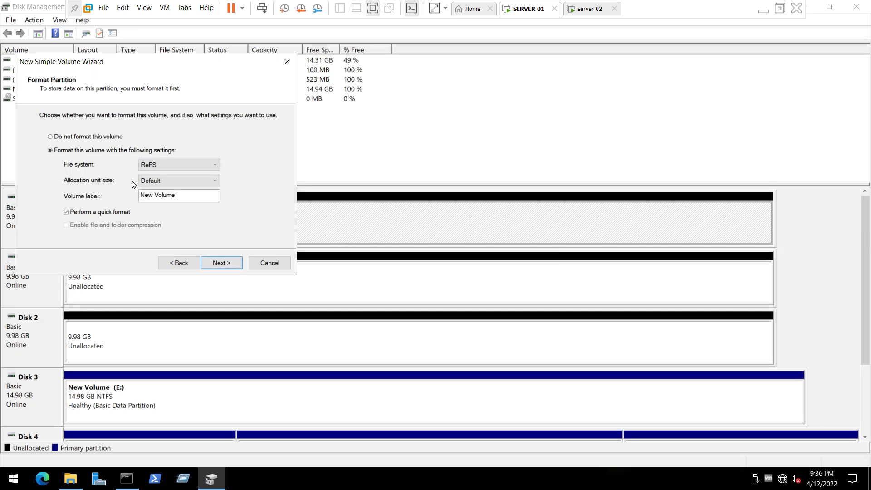
click(154, 164)
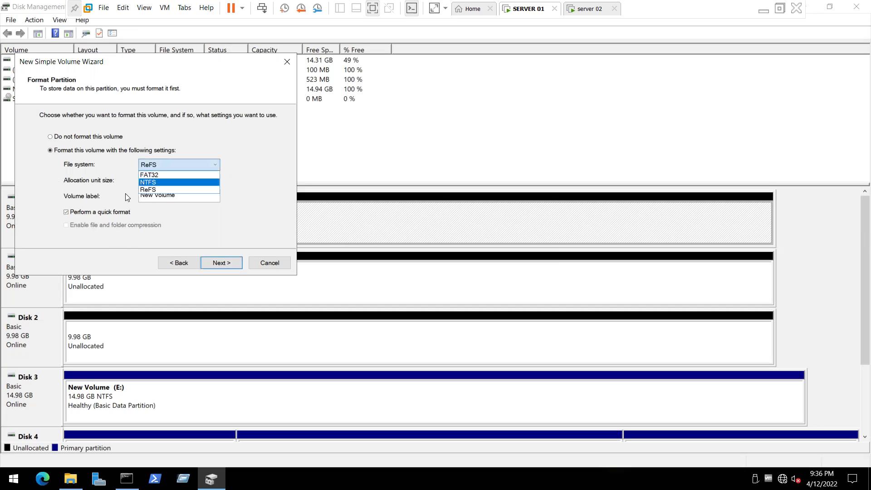
key(Return)
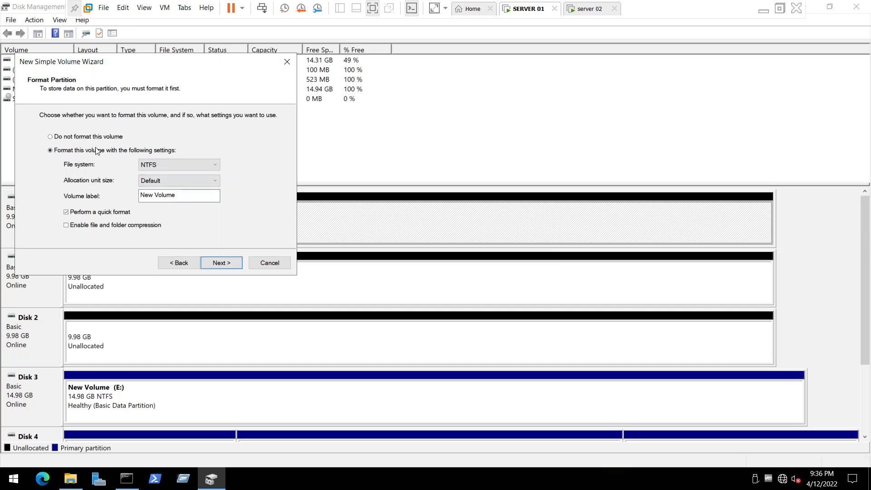
click(225, 265)
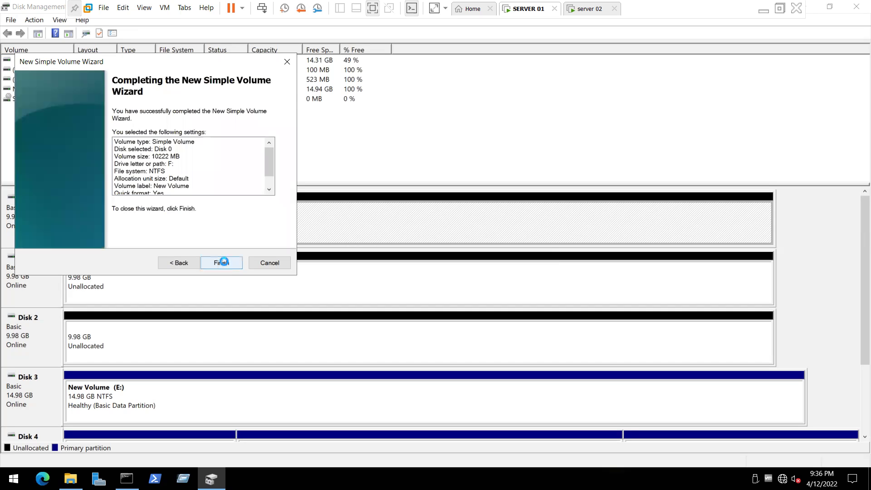
click(220, 263)
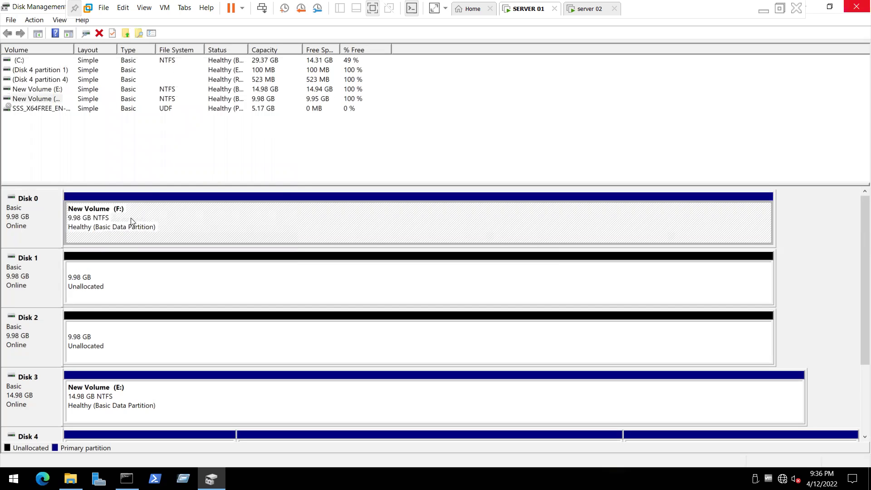
Step: Create a new text document named 'hello pass txt' on New Volume (F:)
key(alt+F4)
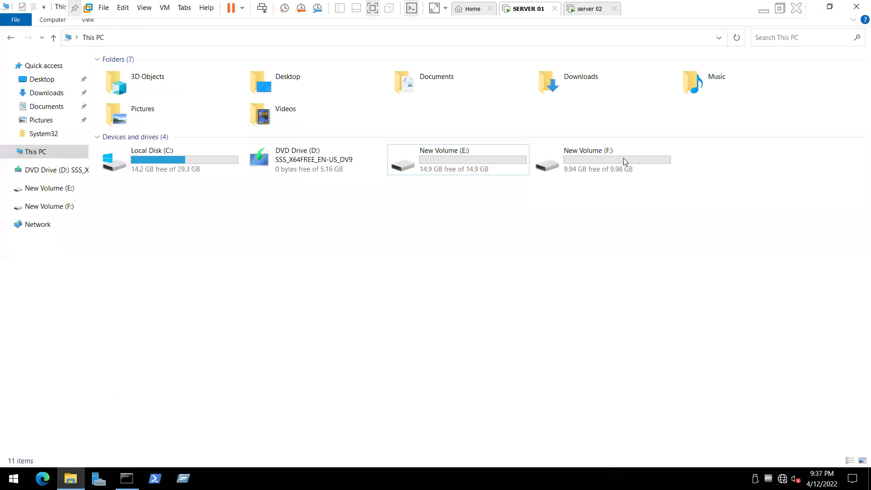
key(Return)
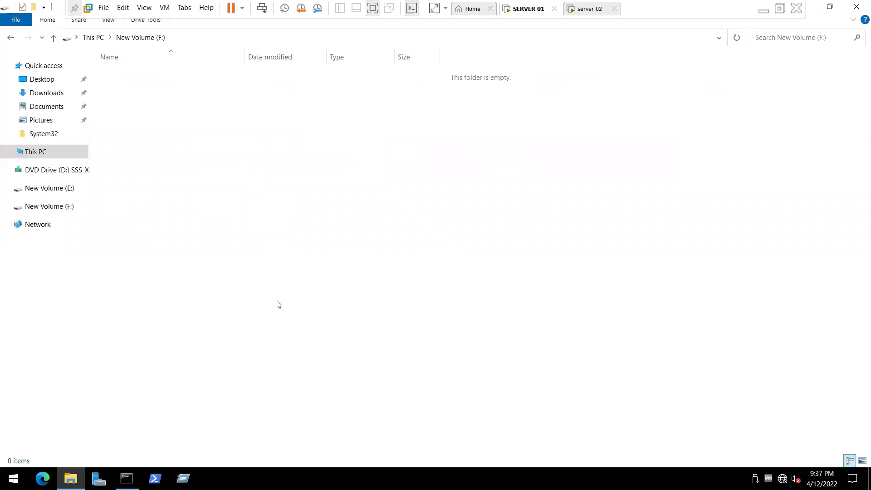
right_click(279, 304)
mouse_move(279, 302)
click(413, 357)
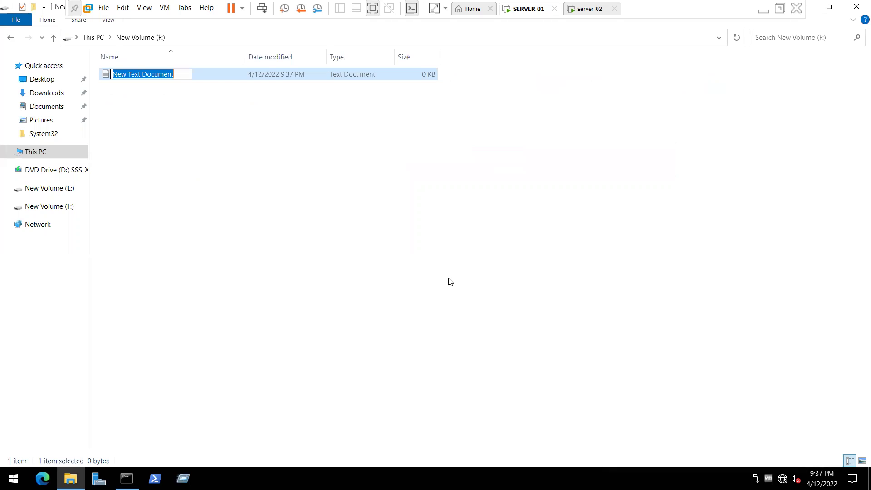
text(he)
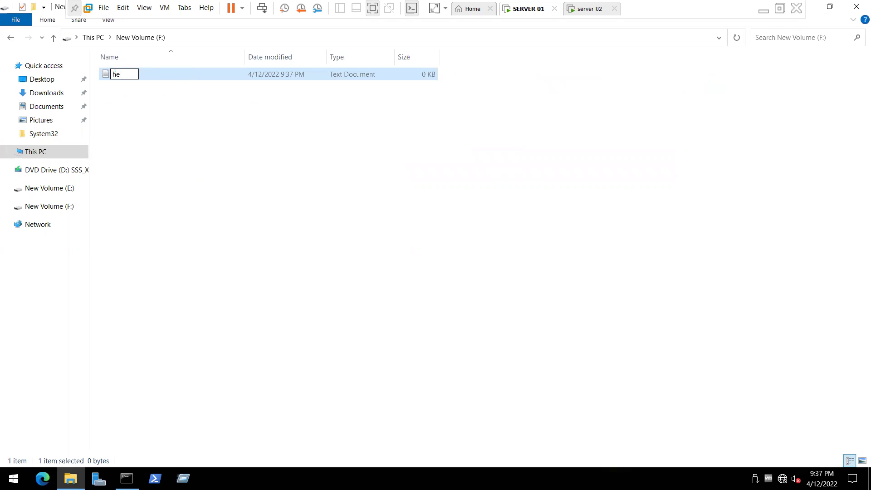
text(llo pass txt)
key(Return)
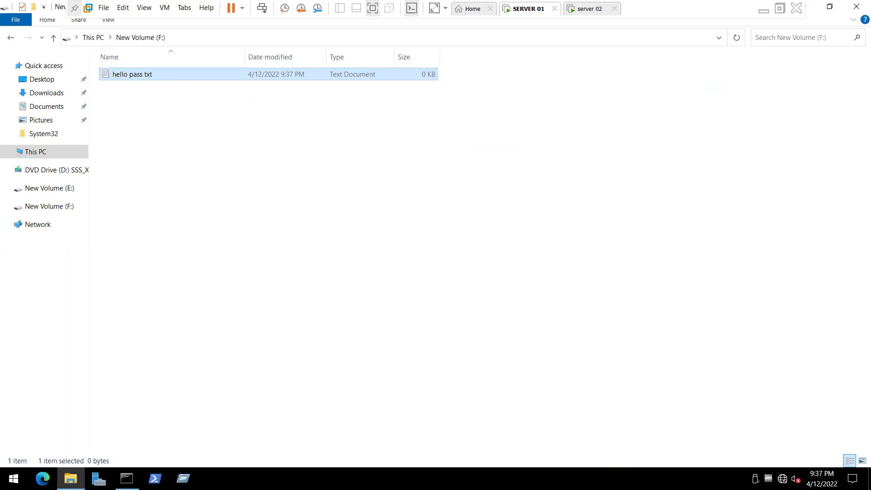
Step: Type a short 9-character line into hello pass txt and save it
key(Return)
text(rwefwe4ge)
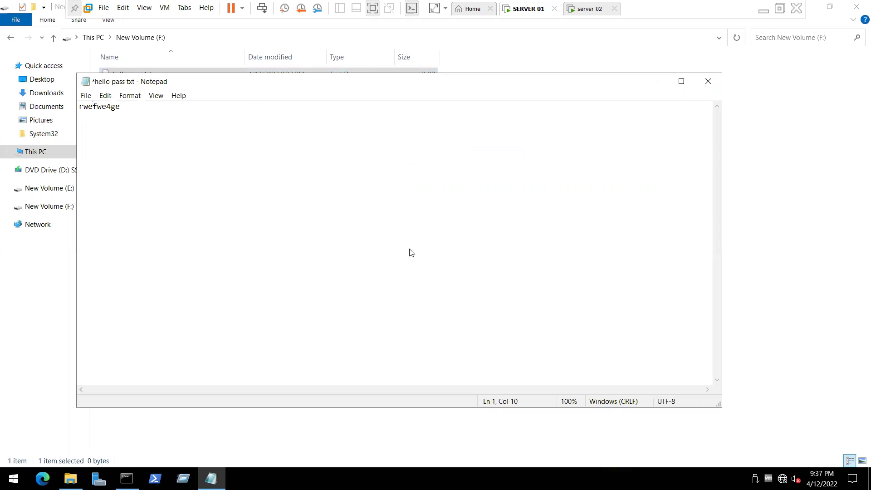
key(alt+F4)
key(n)
Step: Reopen New Volume (F:) from This PC to check hello pass txt
click(57, 38)
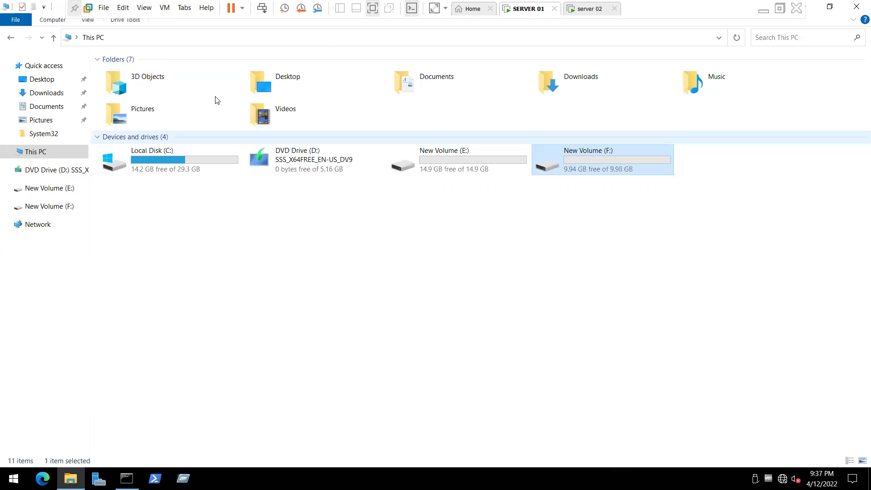
click(143, 77)
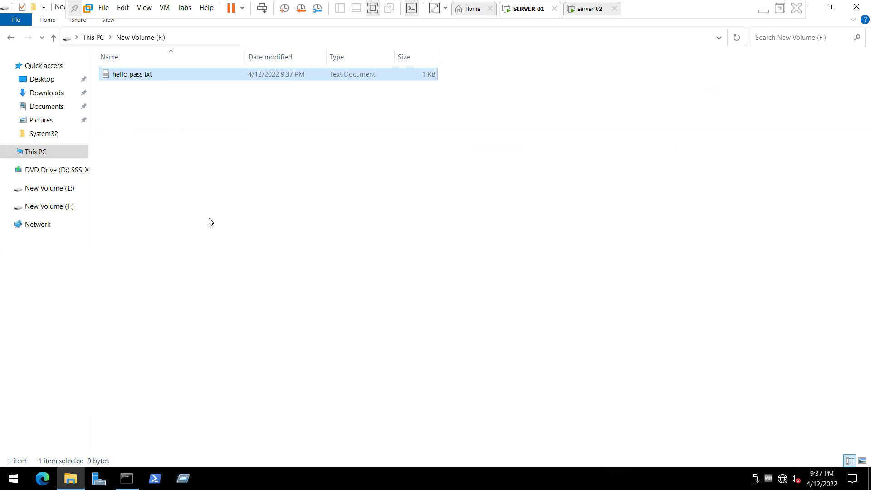
key(shift+F10)
Step: Enable Encrypt contents to secure data in hello pass txt's advanced attributes, then close the window
click(197, 254)
click(269, 287)
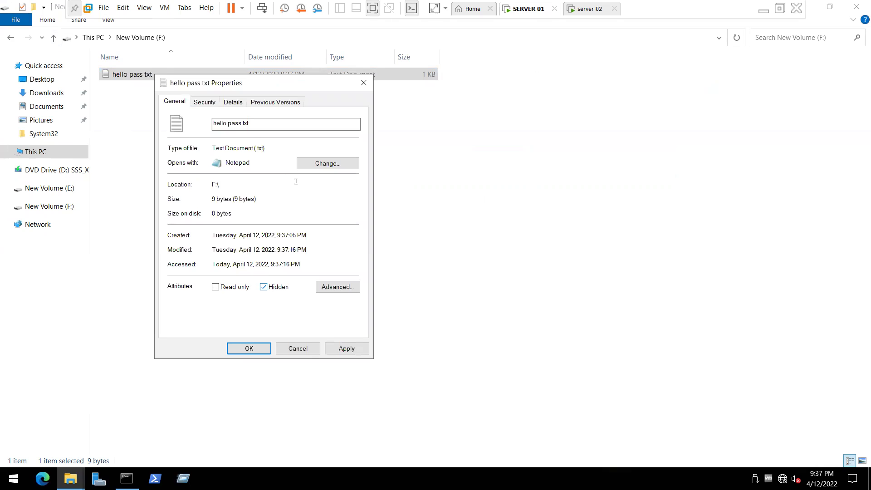
click(208, 108)
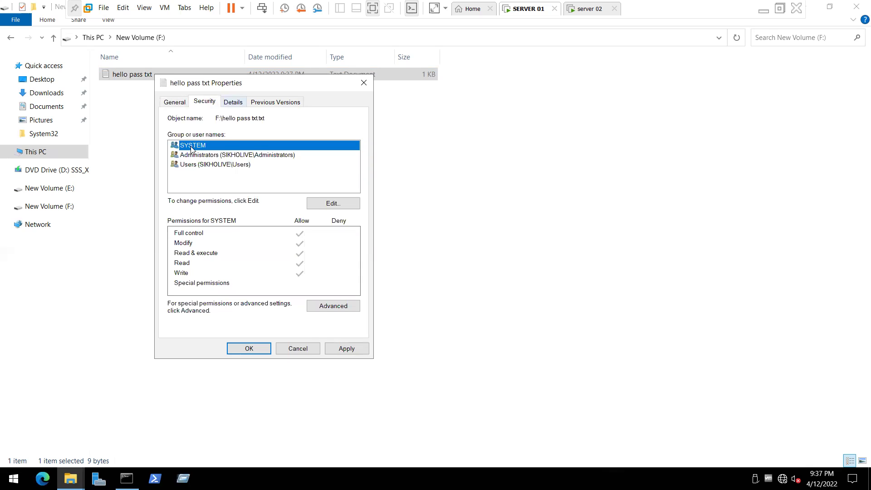
key(ctrl+shift+Tab)
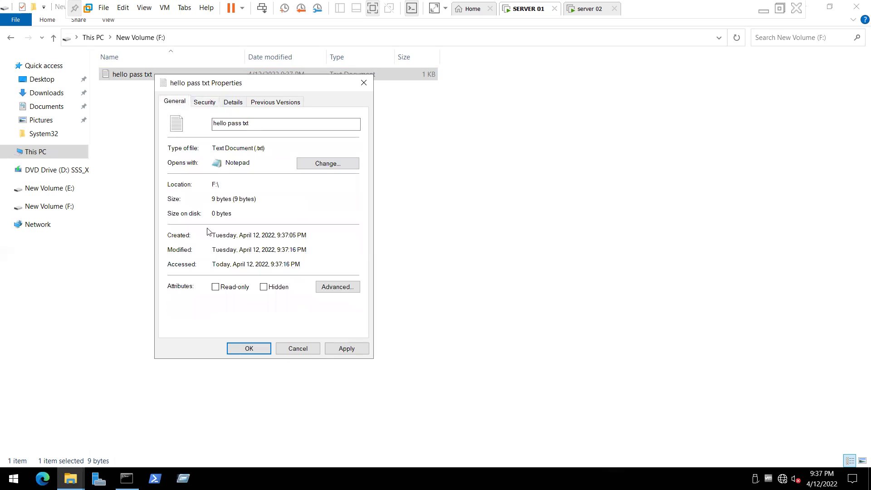
key(alt+d)
click(182, 227)
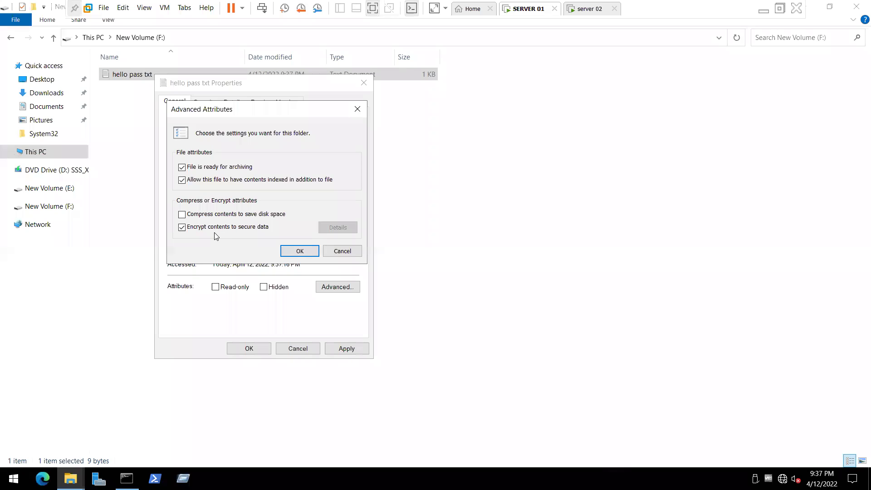
click(360, 107)
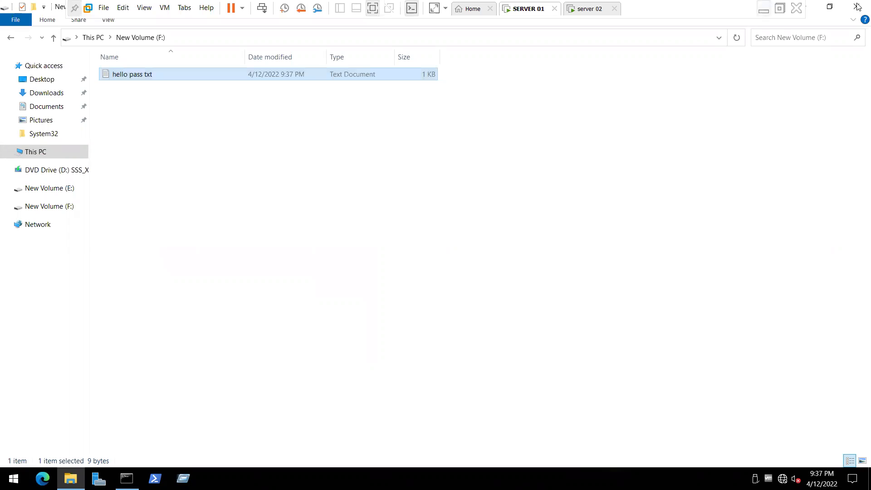
key(alt+F4)
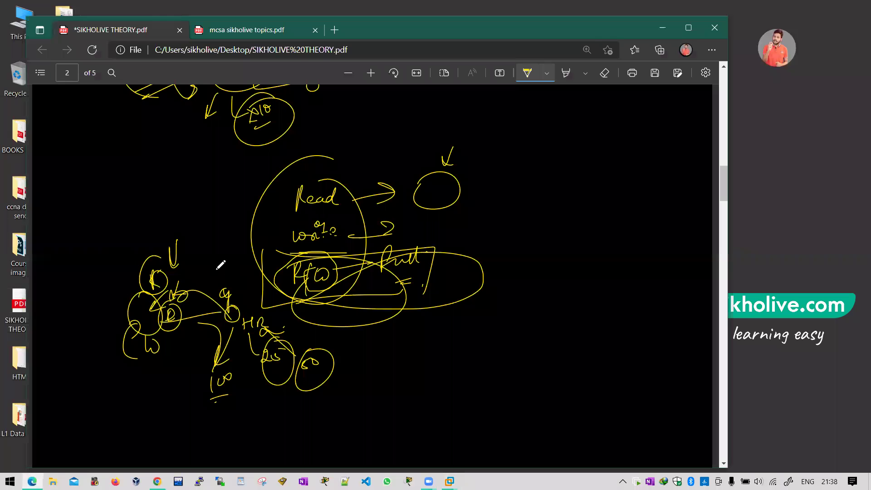
Step: On PDF page 2, ink labelled circles A and B and write 123 under A
scroll(220, 265, down, 3)
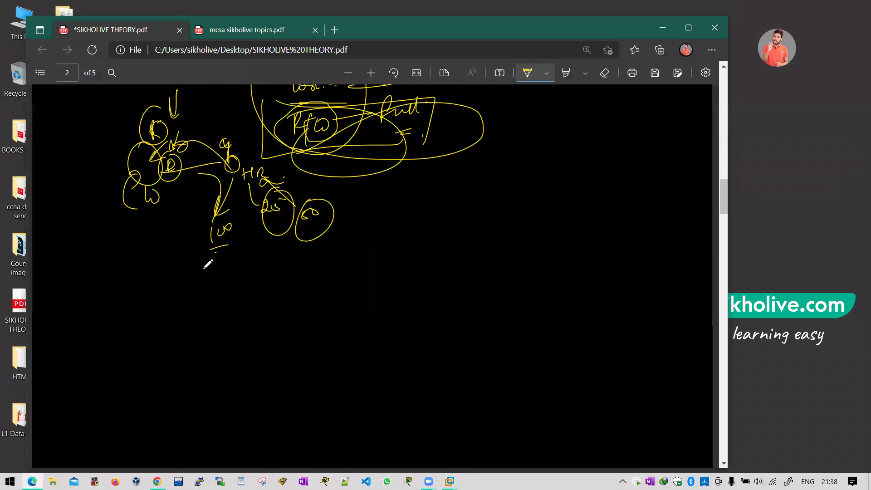
scroll(208, 264, down, 3)
drag(163, 191, 183, 182)
drag(289, 189, 291, 198)
drag(172, 181, 191, 175)
drag(283, 175, 285, 183)
mouse_move(160, 244)
mouse_down()
mouse_move(162, 256)
mouse_move(177, 251)
mouse_up()
mouse_move(177, 243)
mouse_down()
mouse_move(177, 255)
mouse_move(163, 233)
mouse_move(296, 241)
mouse_up()
Step: Handwrite the message 'hello how are you' beside circle B
drag(295, 236, 301, 234)
mouse_move(301, 228)
mouse_down()
mouse_move(303, 239)
mouse_move(315, 237)
mouse_up()
drag(316, 237, 319, 236)
drag(321, 236, 326, 233)
drag(330, 228, 384, 212)
drag(400, 211, 432, 208)
drag(439, 206, 476, 197)
mouse_move(296, 227)
mouse_down()
mouse_move(403, 235)
mouse_move(296, 227)
mouse_up()
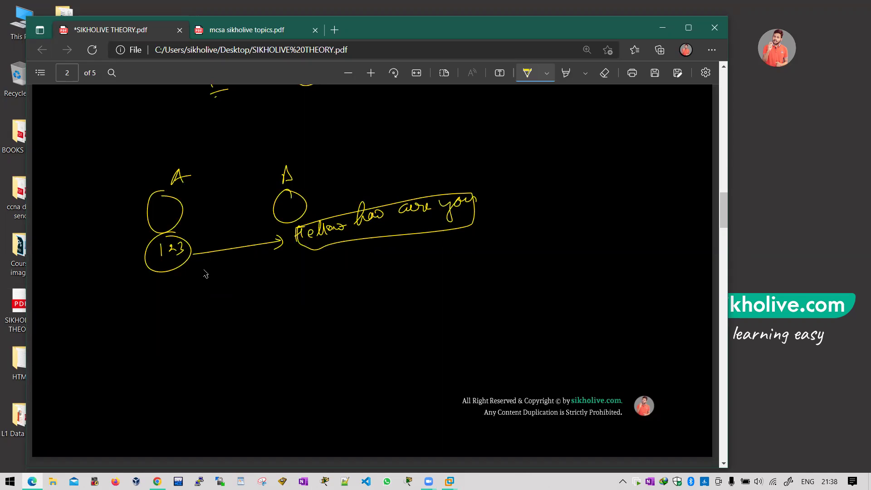
Step: Draw an arrow from 123 toward B and an interceptor circle holding an intercepted 123
drag(178, 237, 268, 184)
drag(218, 150, 216, 150)
drag(256, 183, 259, 198)
drag(218, 164, 222, 194)
mouse_move(217, 180)
mouse_down()
mouse_move(228, 180)
mouse_move(219, 218)
mouse_up()
drag(221, 208, 228, 218)
mouse_move(230, 207)
mouse_down()
mouse_move(232, 217)
mouse_move(227, 194)
mouse_up()
mouse_move(241, 161)
mouse_down()
mouse_move(235, 188)
mouse_move(243, 181)
mouse_up()
Step: Enclose the handwritten message in an ellipse and strike it through
mouse_move(308, 222)
mouse_down()
mouse_move(468, 189)
mouse_move(304, 243)
mouse_up()
drag(343, 202, 311, 222)
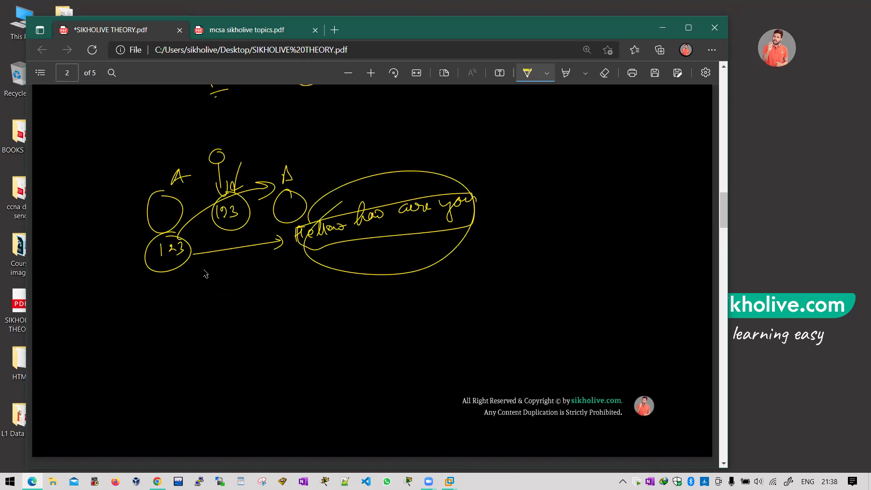
drag(323, 253, 397, 232)
Step: Add and underline a second circled 123, then minimize Edge and show the VMware previews
drag(238, 230, 271, 218)
drag(224, 237, 229, 243)
mouse_move(231, 235)
mouse_down()
mouse_move(232, 244)
mouse_move(218, 249)
mouse_up()
drag(236, 228, 238, 230)
drag(187, 260, 225, 265)
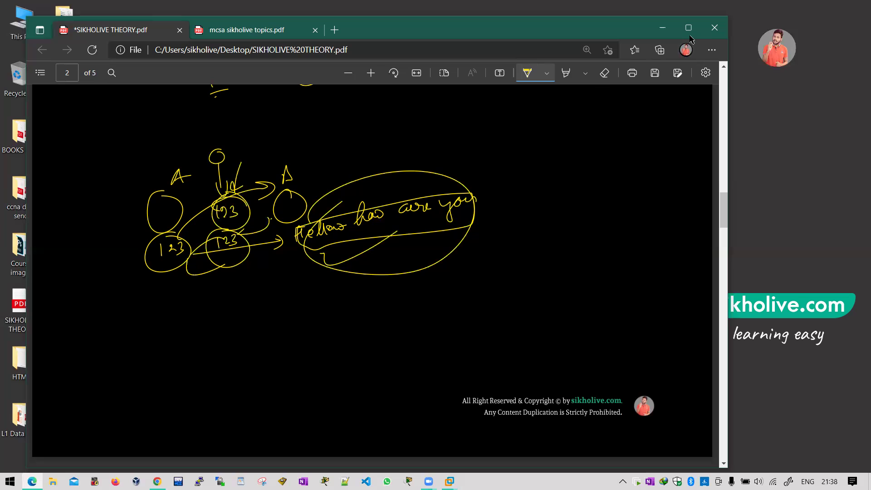
key(super+d)
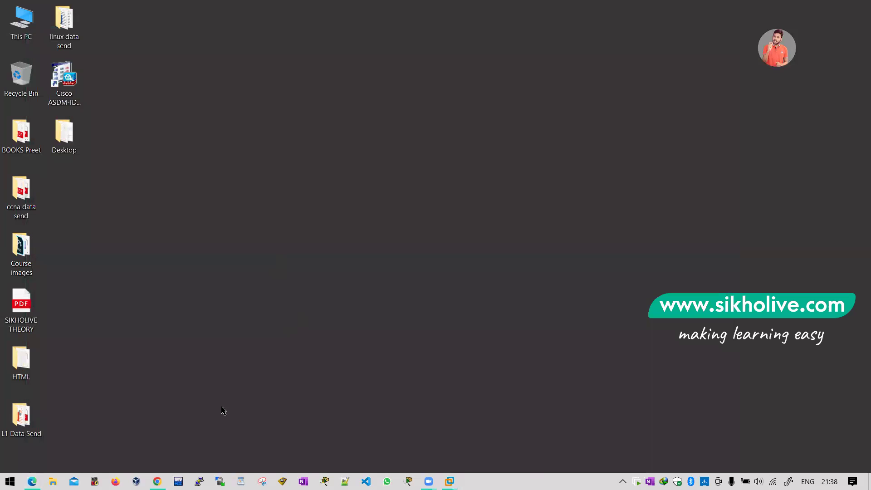
click(450, 481)
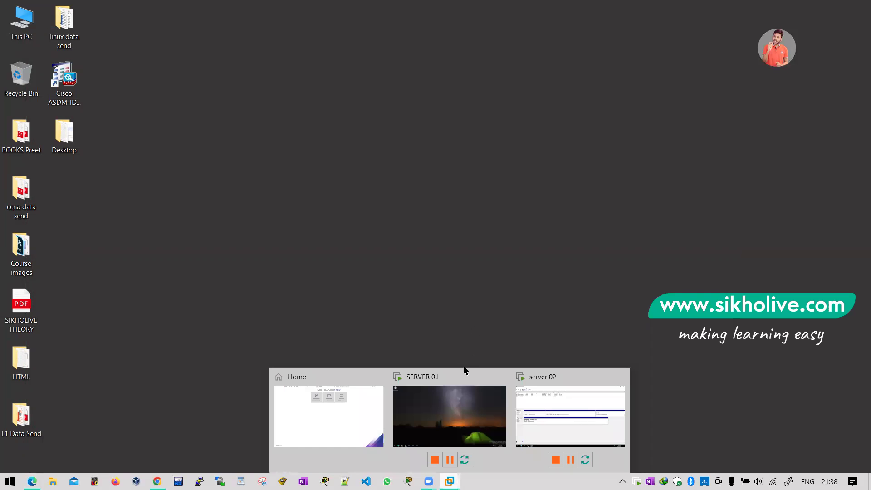